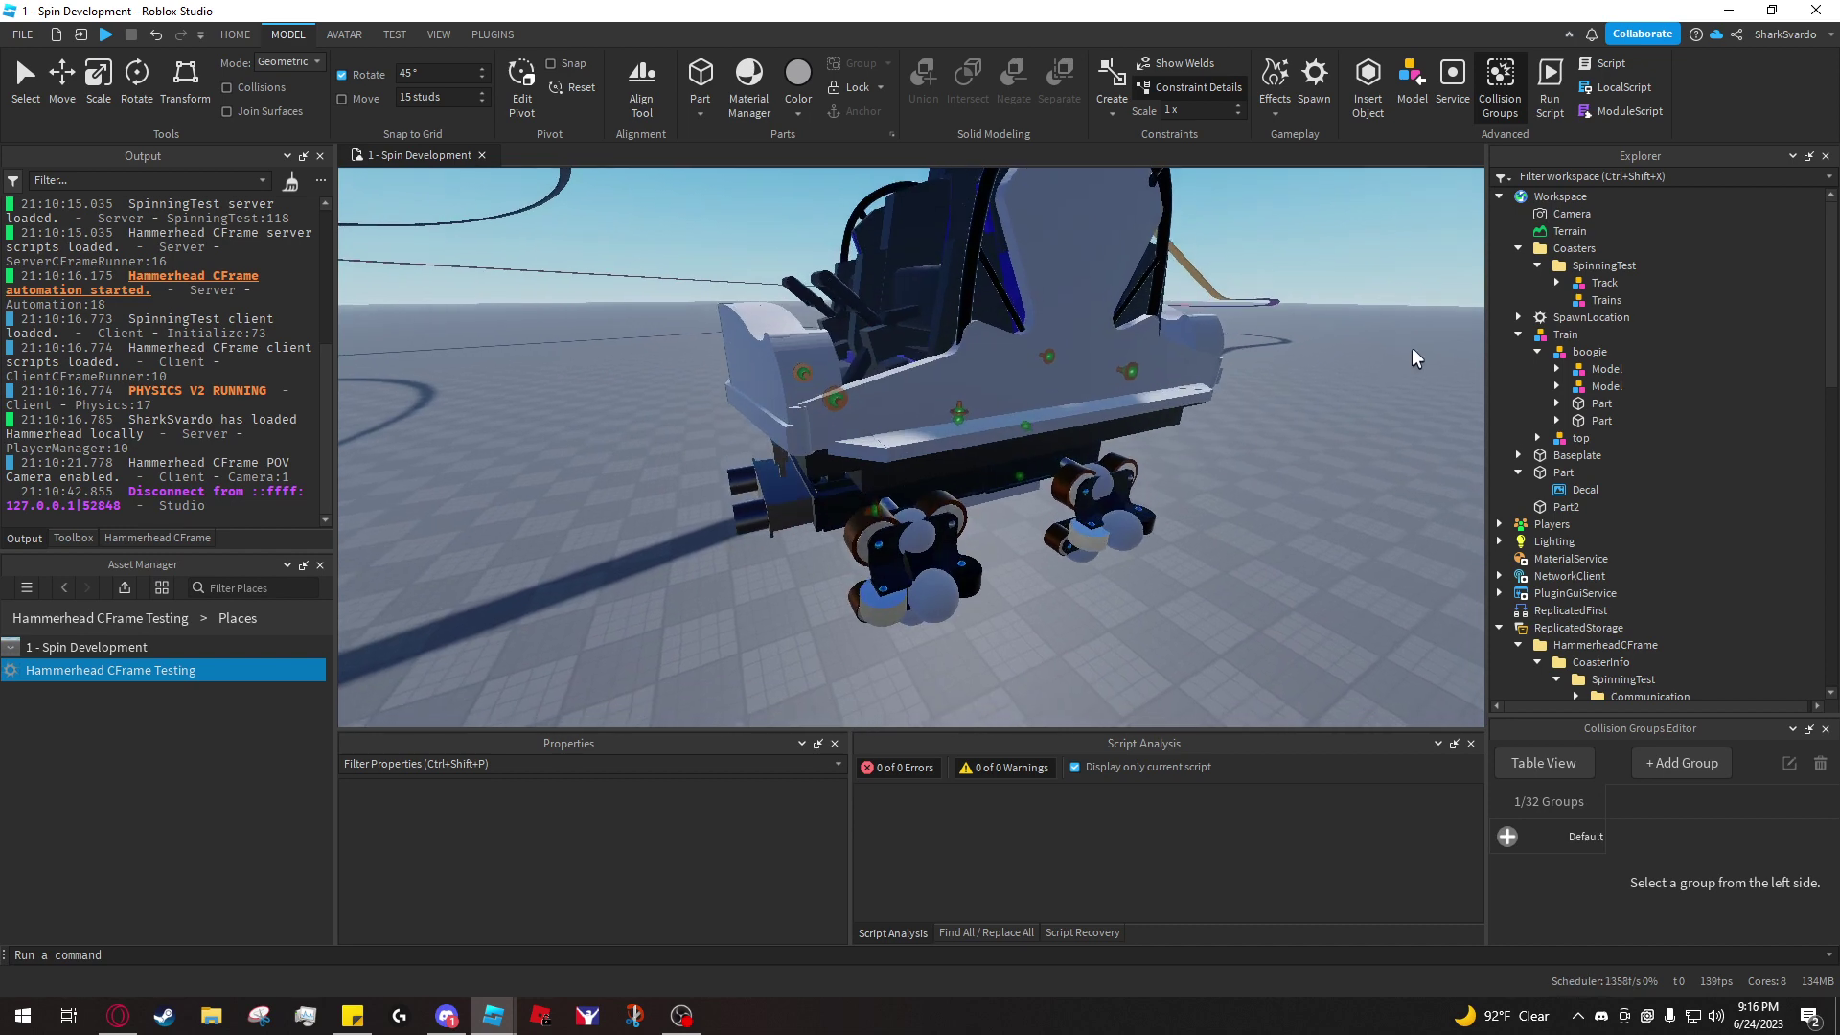
- Group the boogie and top models inside Train into a single model named Car1
{"action": "left_click", "coordinate": [1526, 337]}
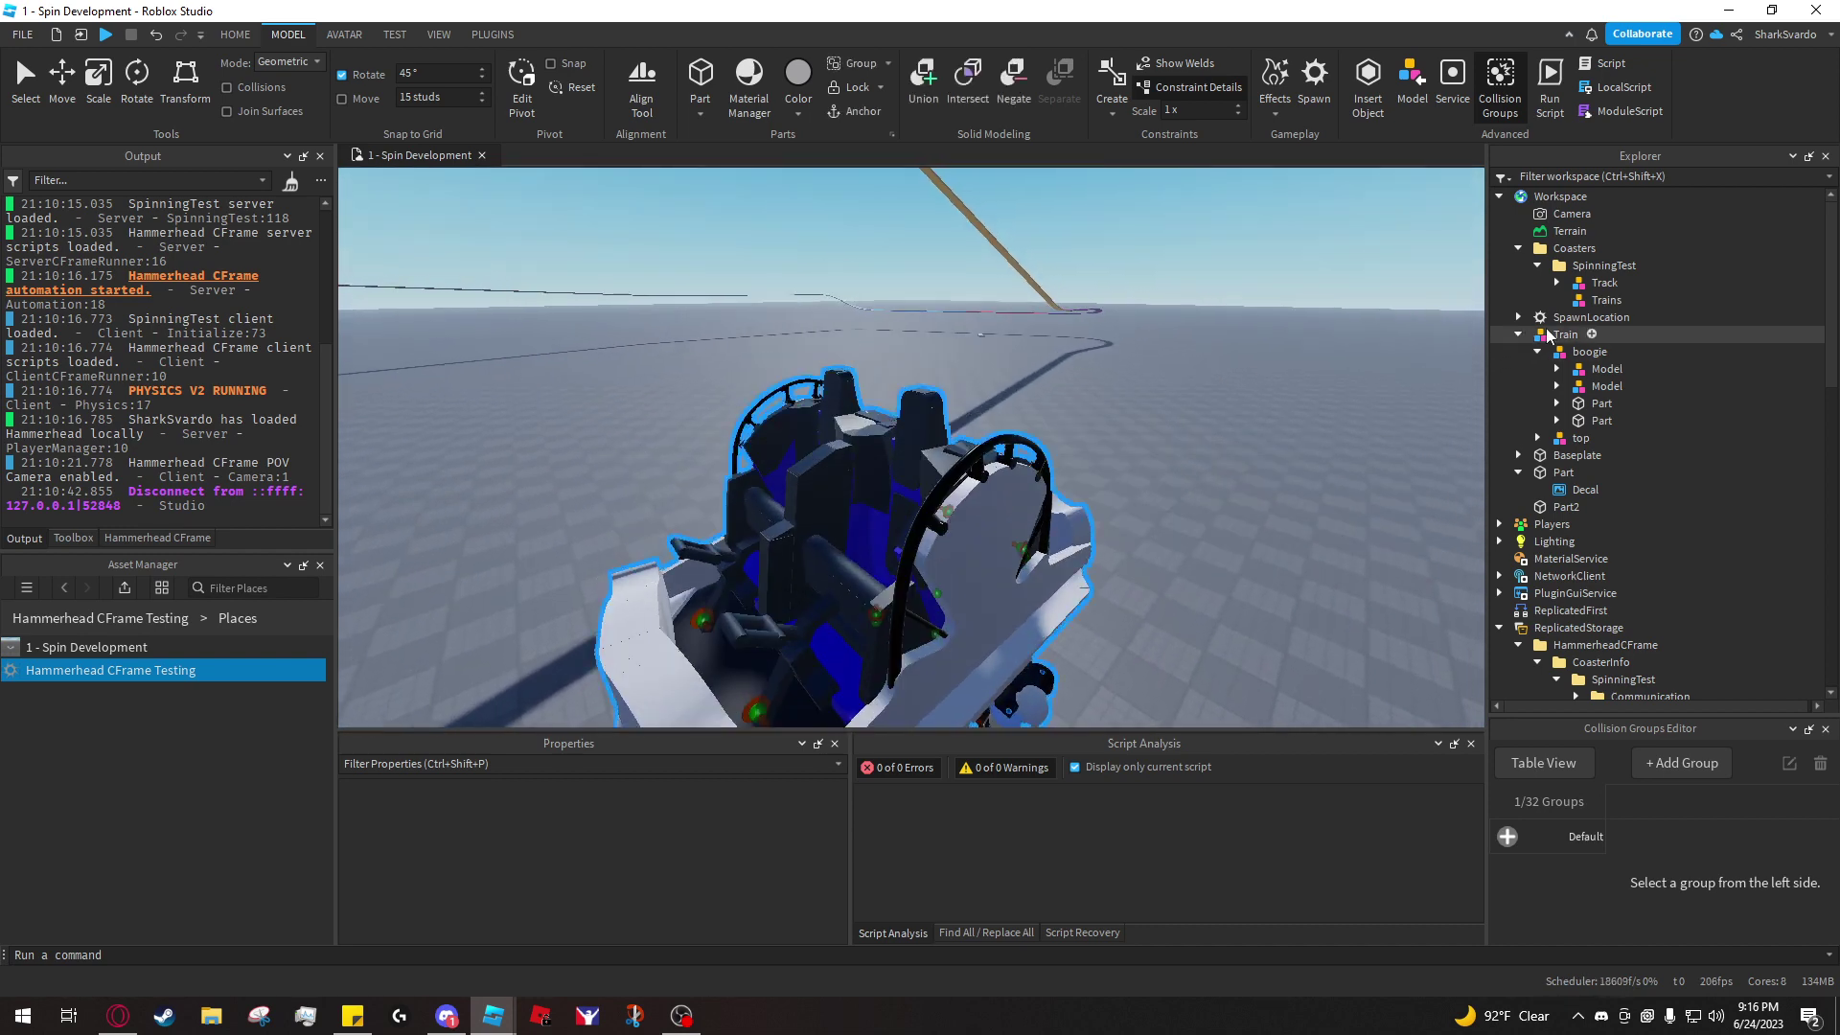
{"action": "left_click", "coordinate": [1518, 334]}
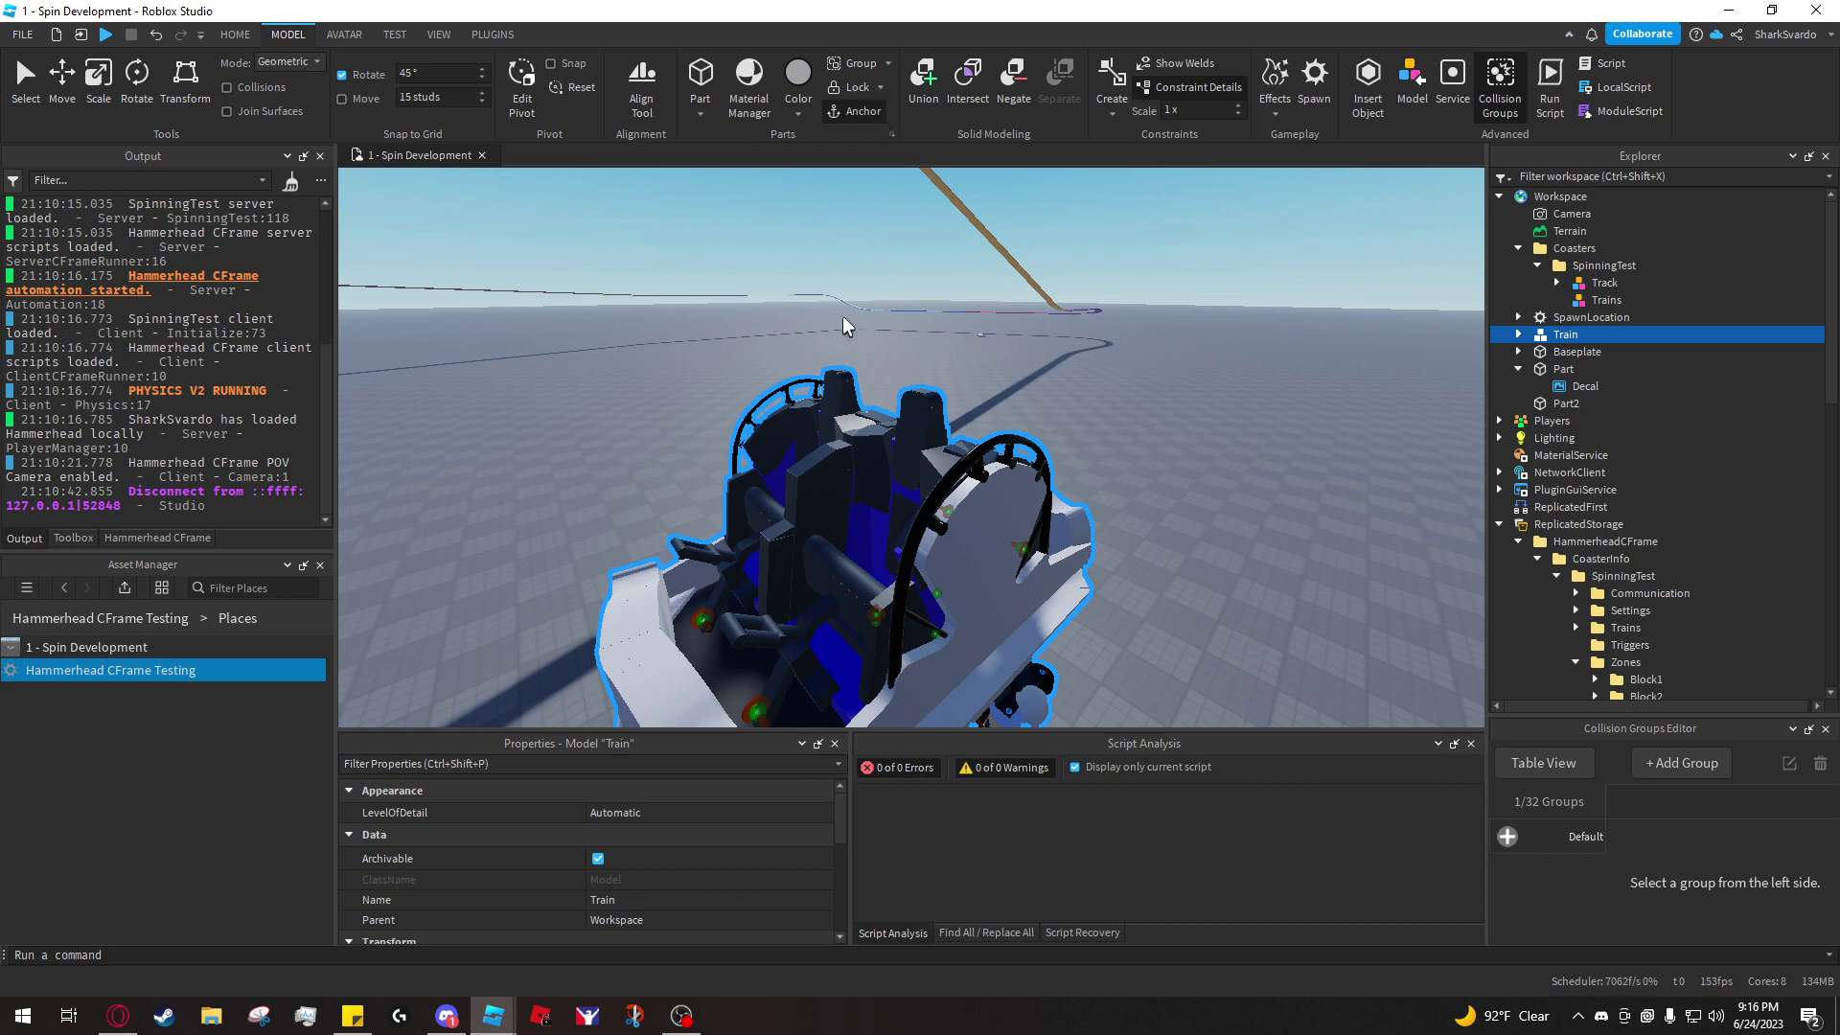
{"action": "left_click", "coordinate": [235, 35]}
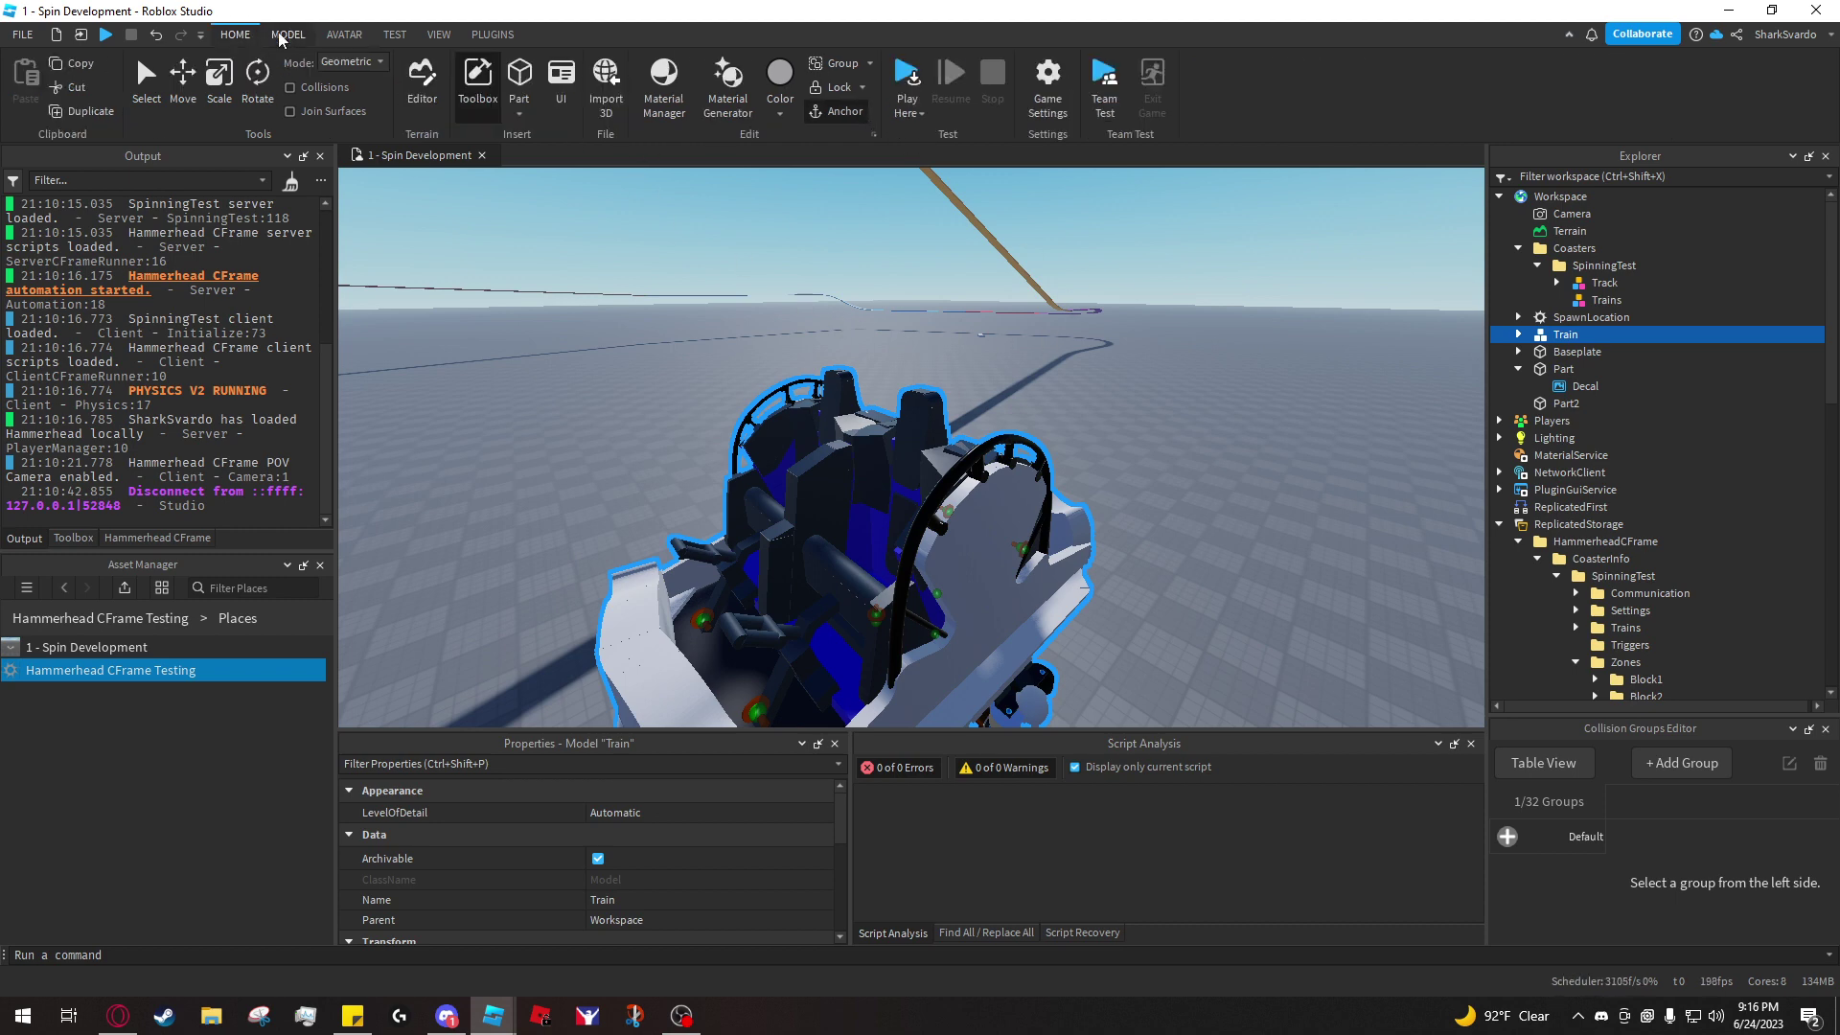
{"action": "right_click_drag", "start_coordinate": [1087, 297], "coordinate": [1232, 370]}
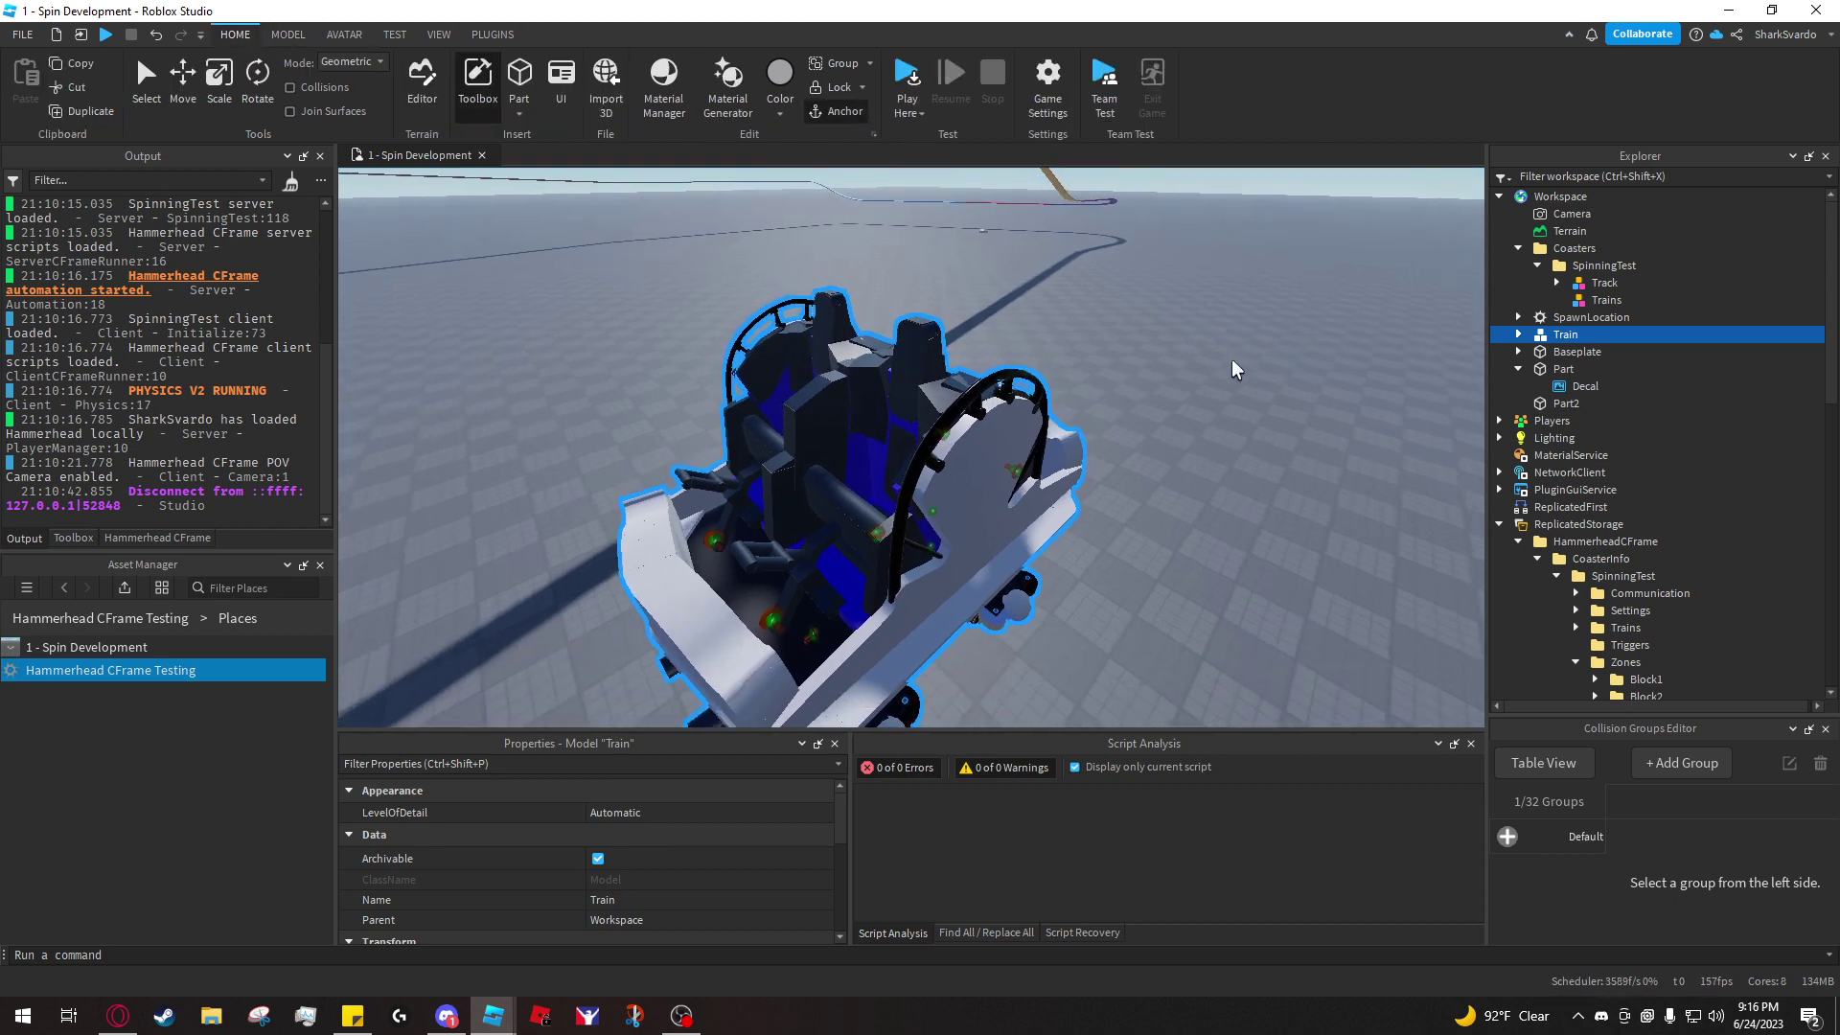
{"action": "right_click_drag", "start_coordinate": [1162, 249], "coordinate": [1223, 347]}
{"action": "left_click", "coordinate": [1519, 334]}
{"action": "left_click", "coordinate": [1536, 352]}
{"action": "scroll", "coordinate": [1093, 297], "scroll_direction": "up", "scroll_amount": 2}
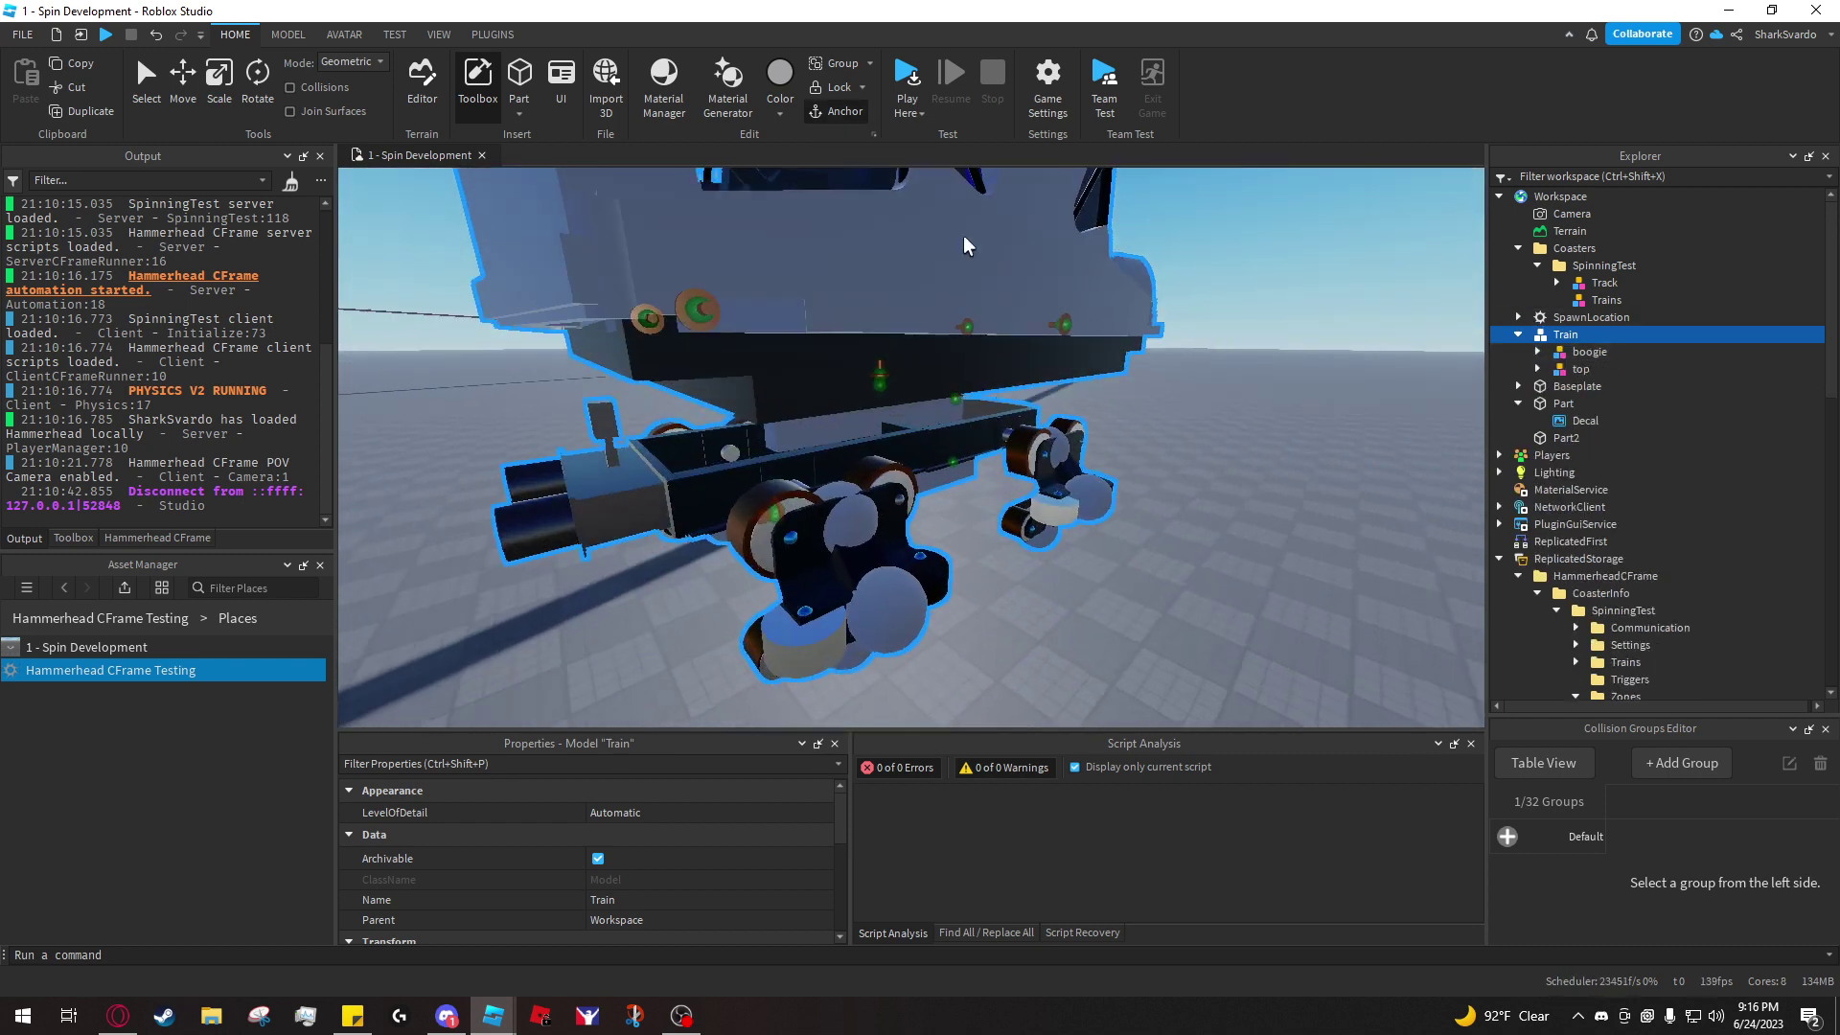
{"action": "left_click", "coordinate": [1575, 352]}
{"action": "left_click", "coordinate": [1575, 369], "text": "ctrl"}
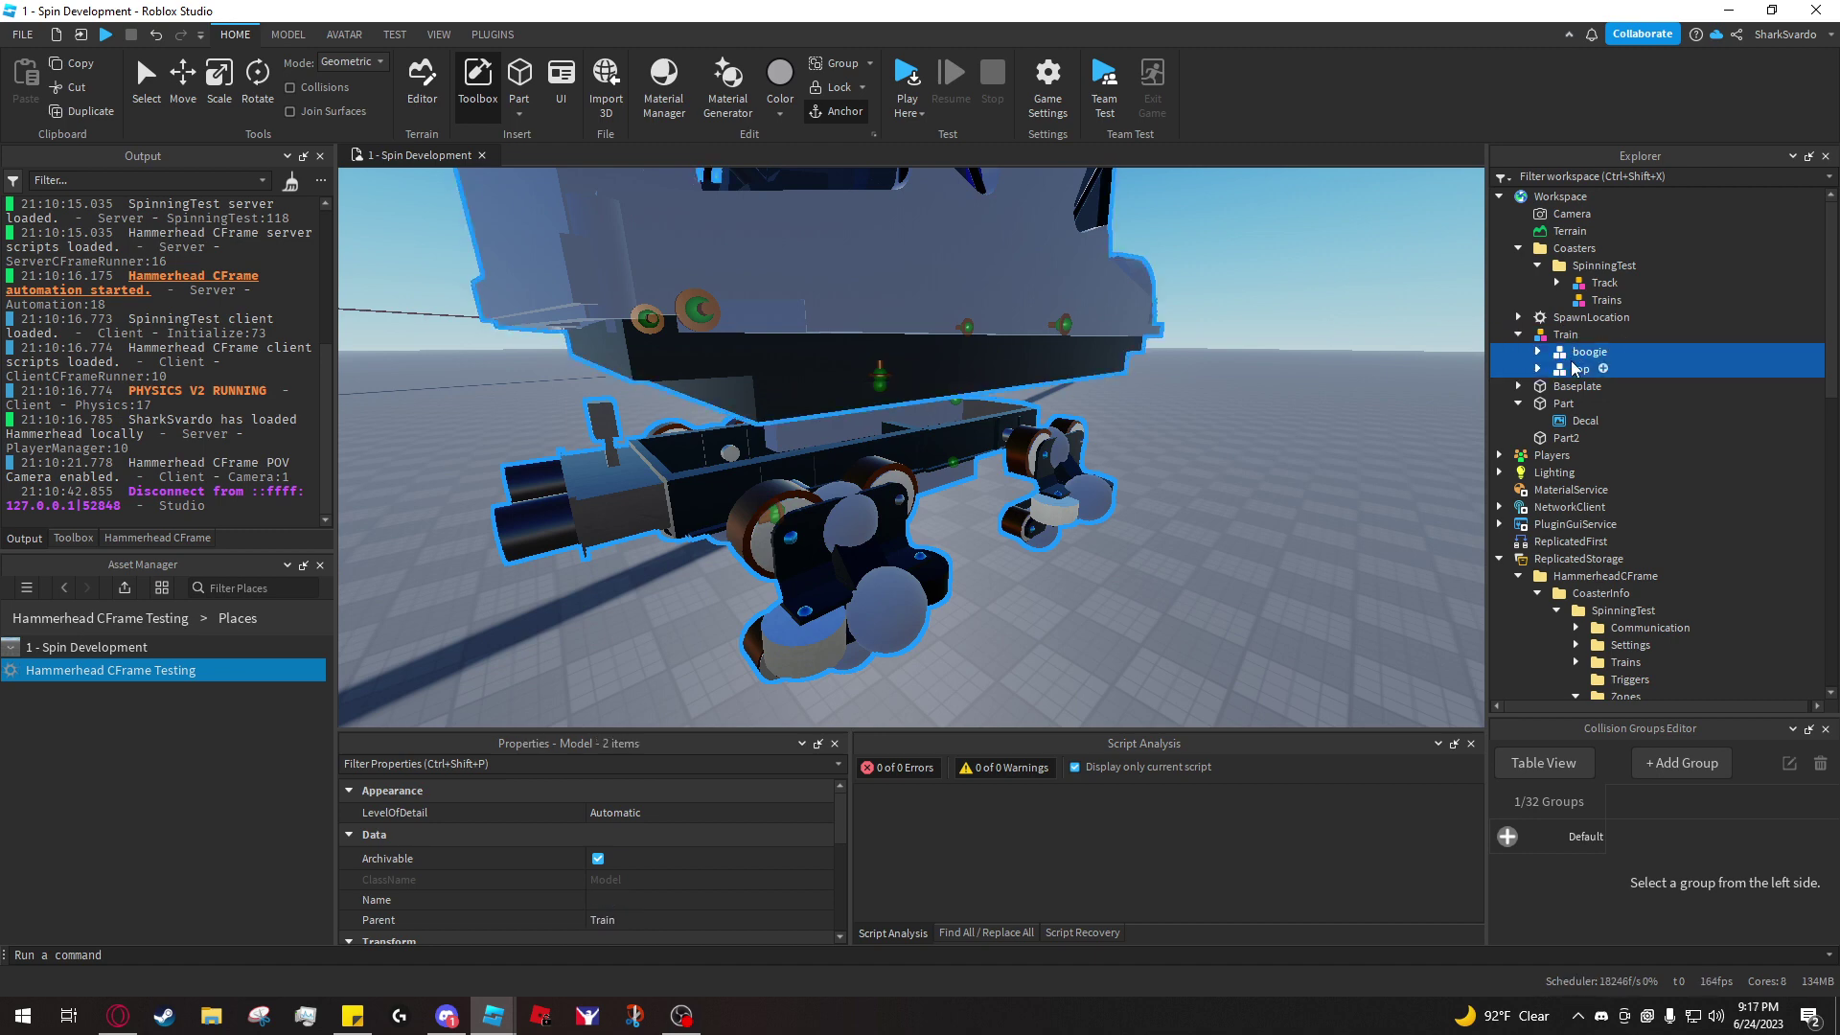
{"action": "key", "text": "ctrl+g"}
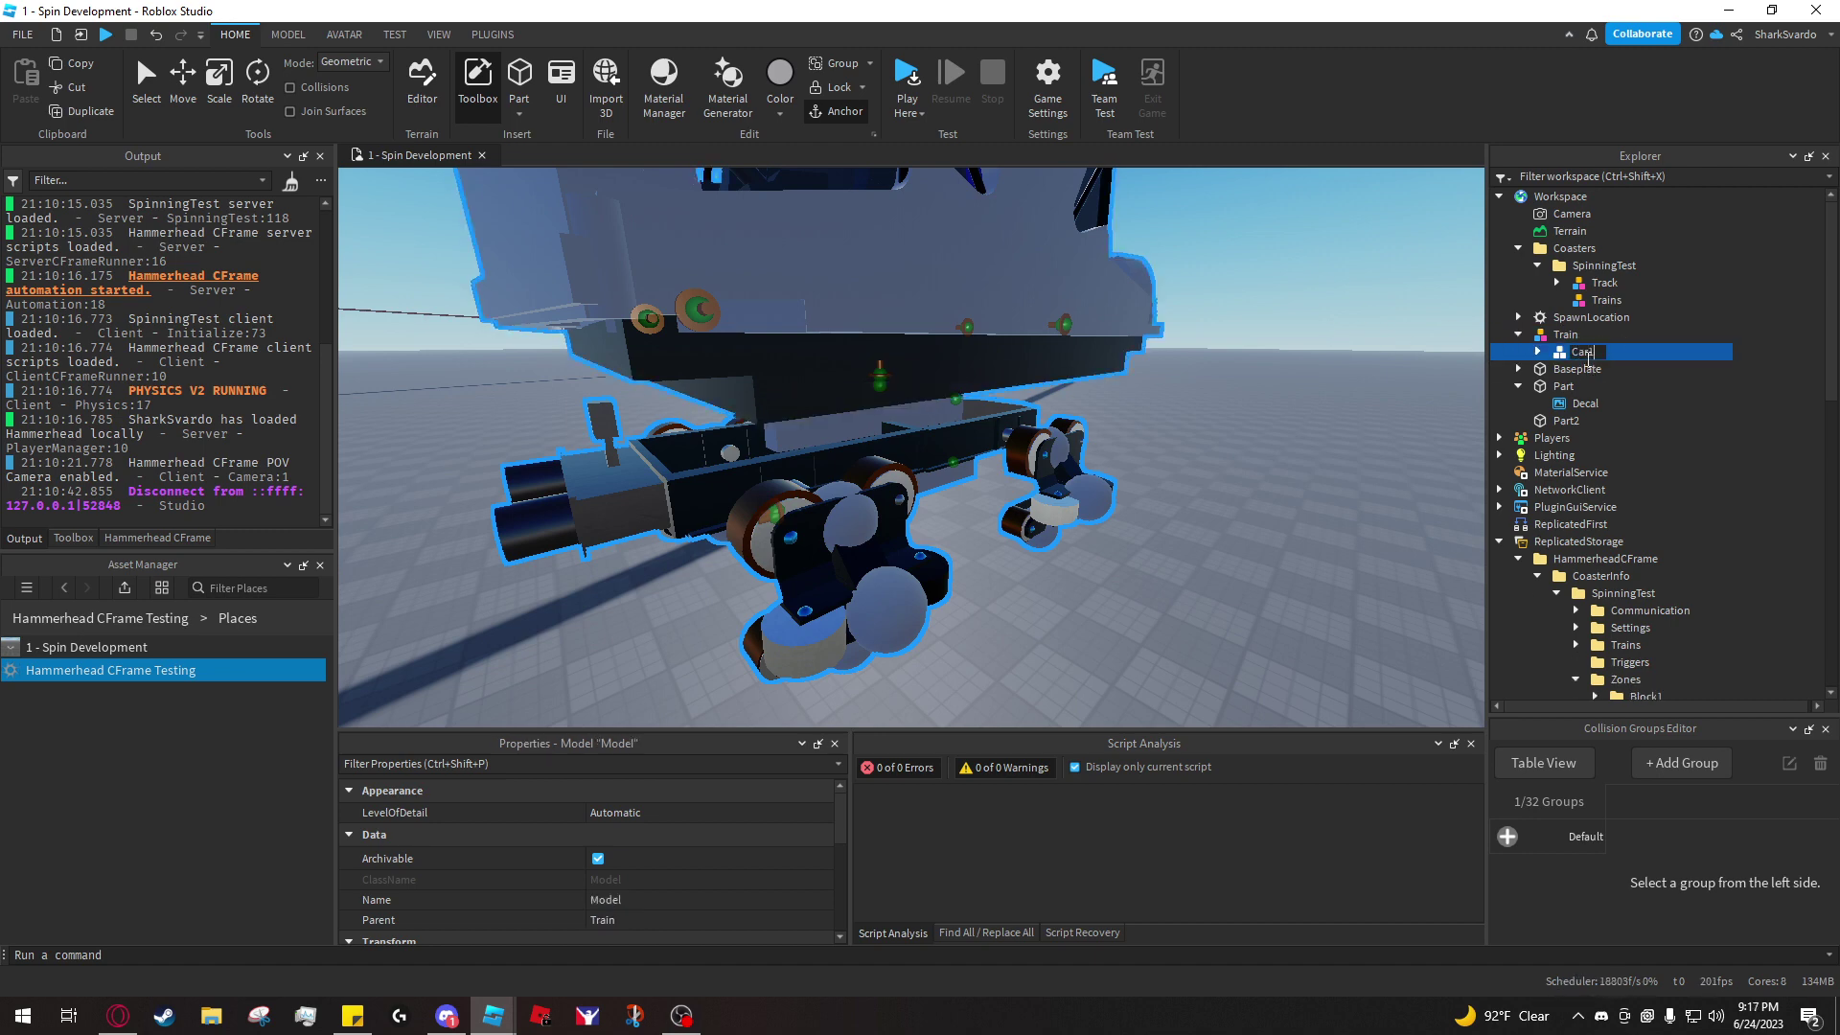
- Insert a new part into the Car1 model and name it Root
{"action": "left_click", "coordinate": [1536, 352]}
{"action": "right_click_drag", "start_coordinate": [1327, 354], "coordinate": [1332, 349]}
{"action": "left_click", "coordinate": [1609, 353]}
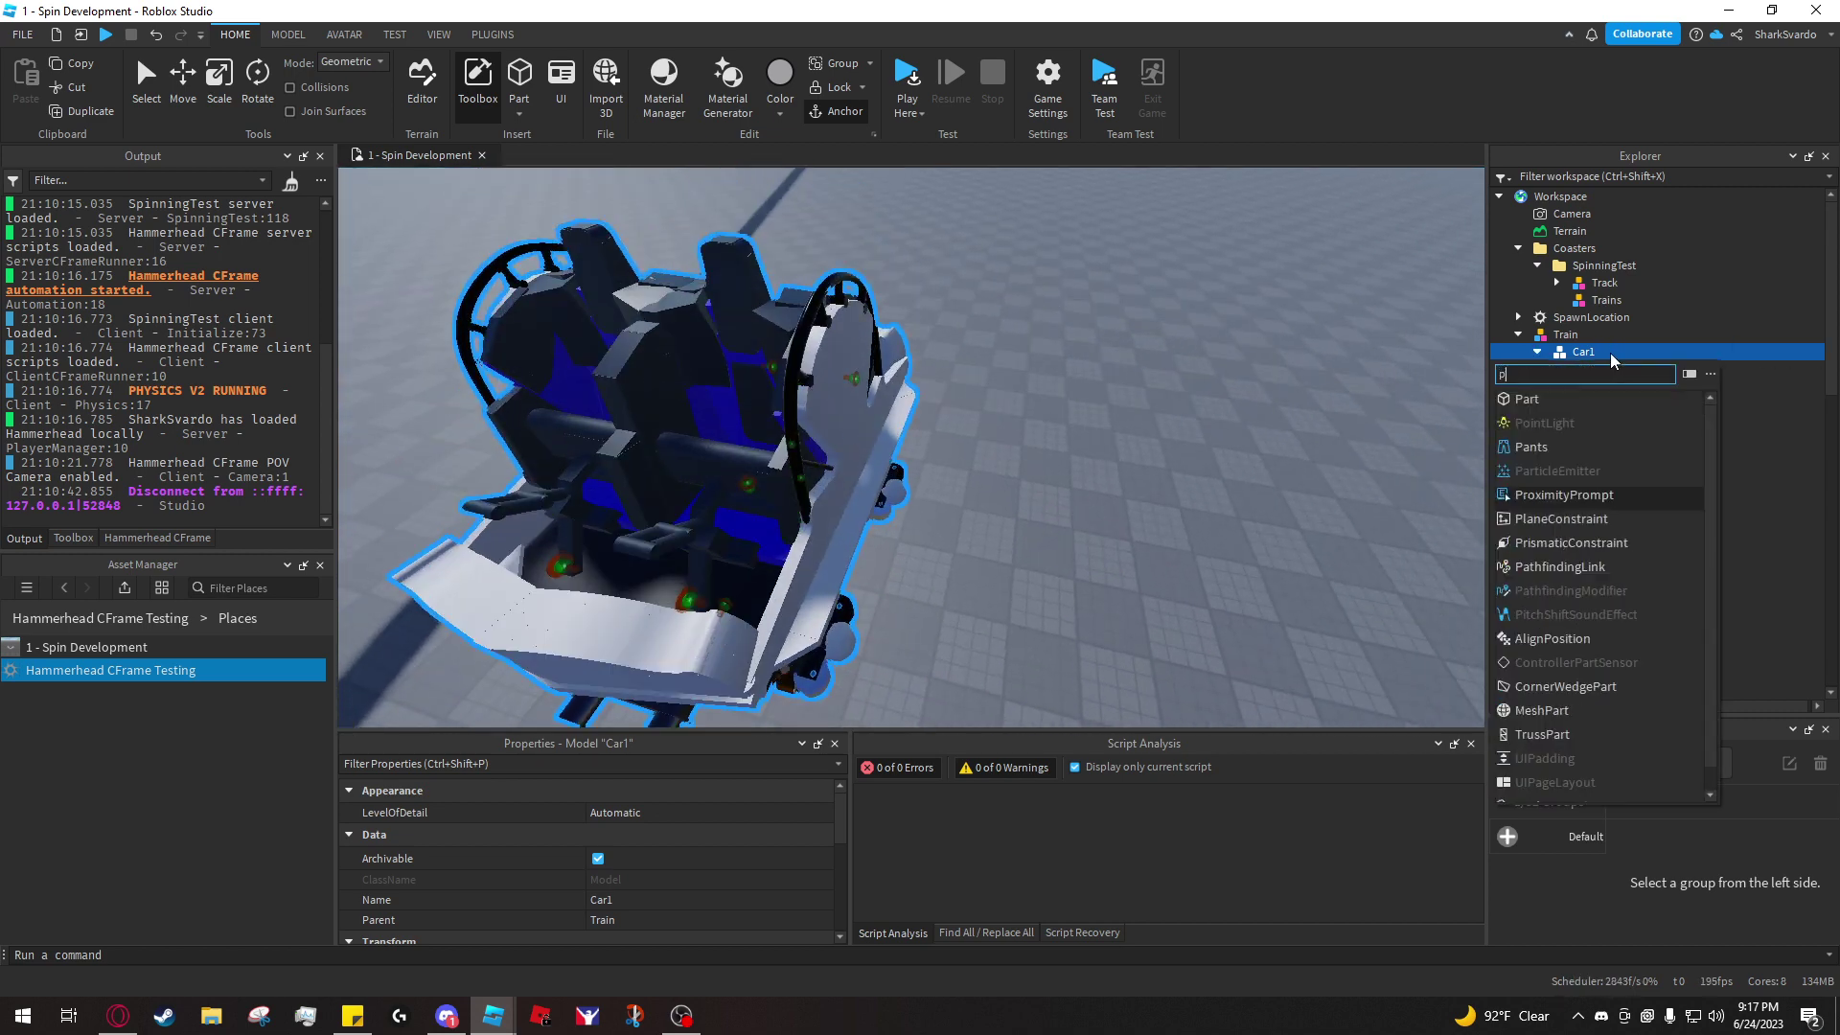
{"action": "left_click", "coordinate": [1577, 391]}
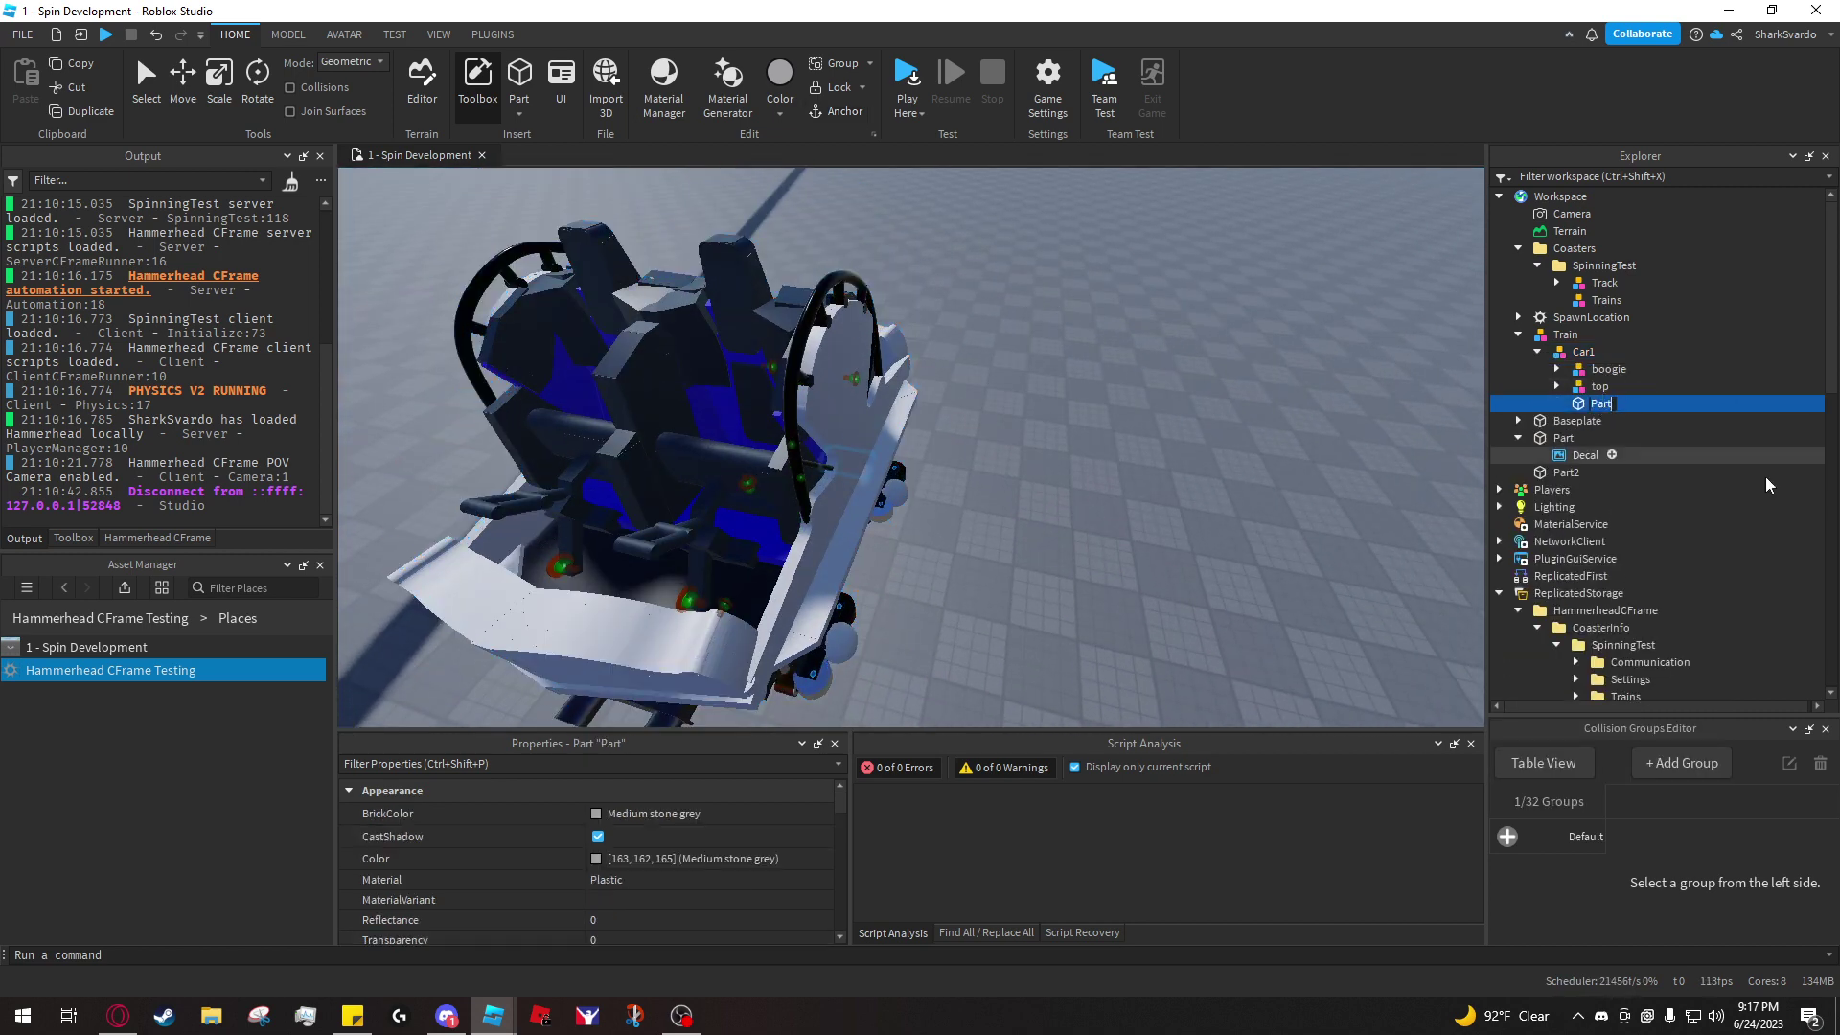
{"action": "type", "text": "Root"}
{"action": "key", "text": "Return"}
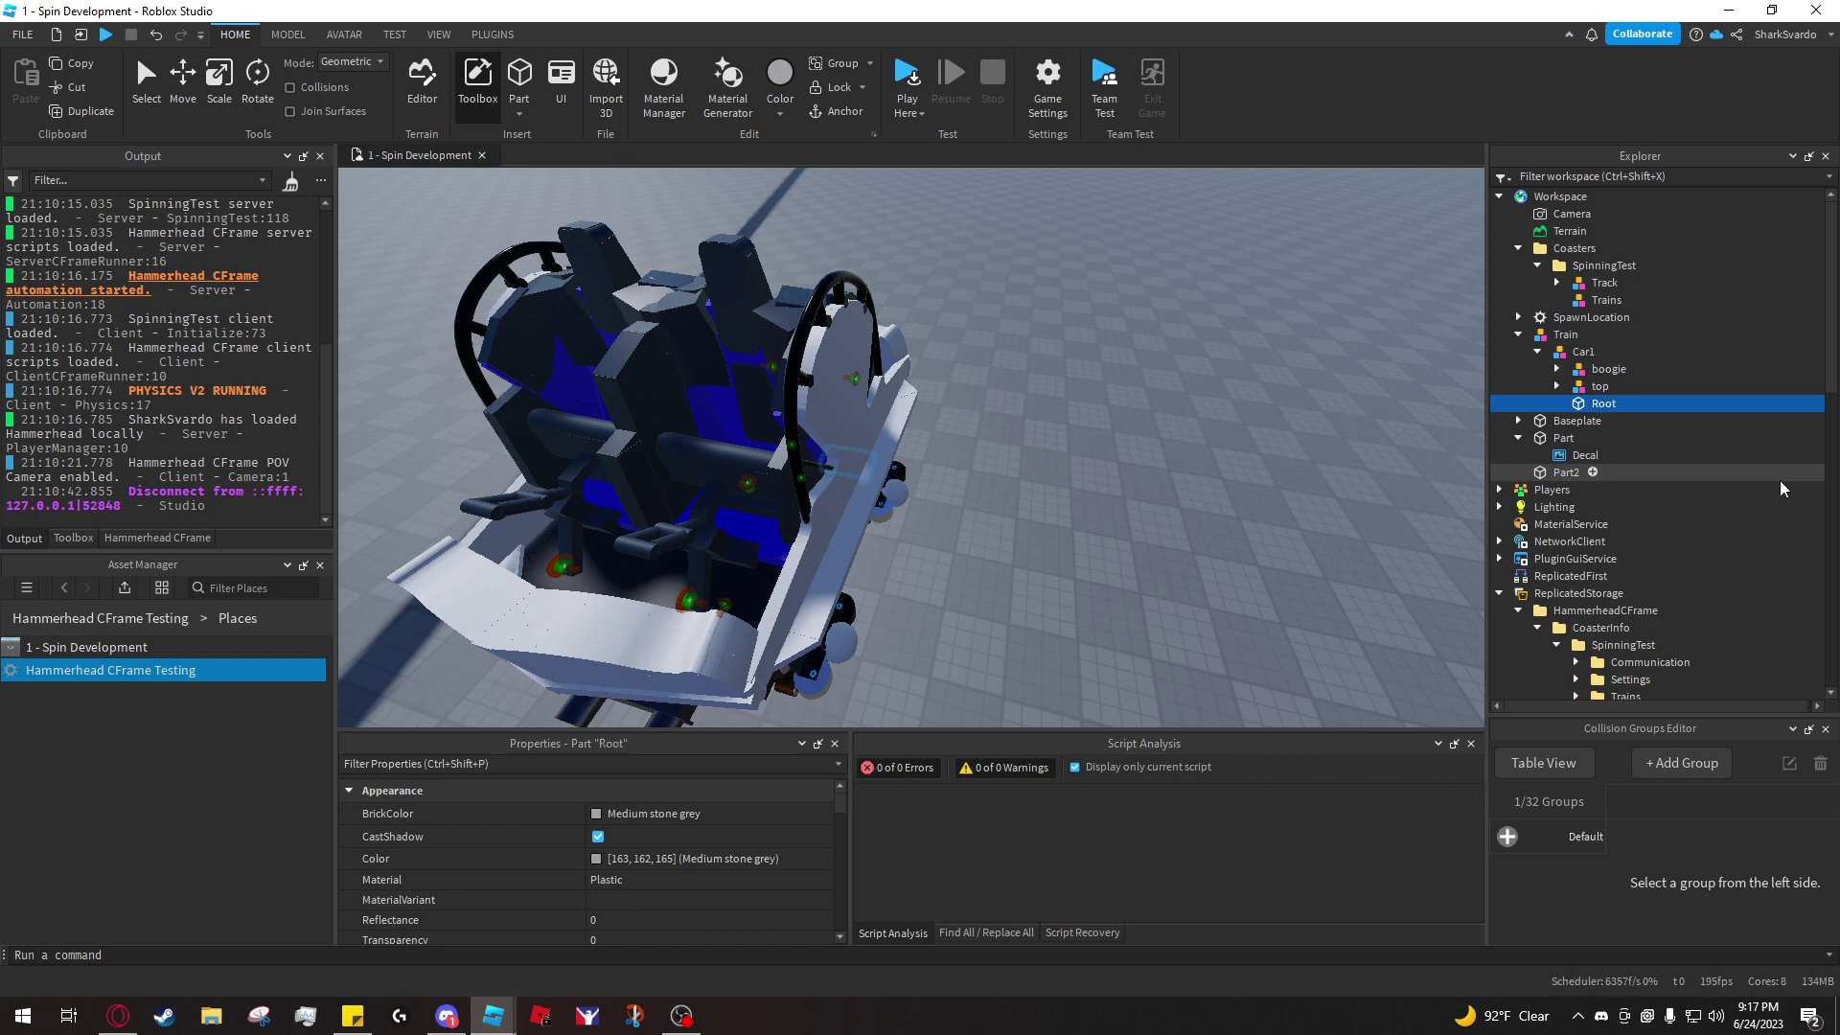
- Move the Root part from the ground beside the train to a spot just above the car's seats
{"action": "key", "text": "f"}
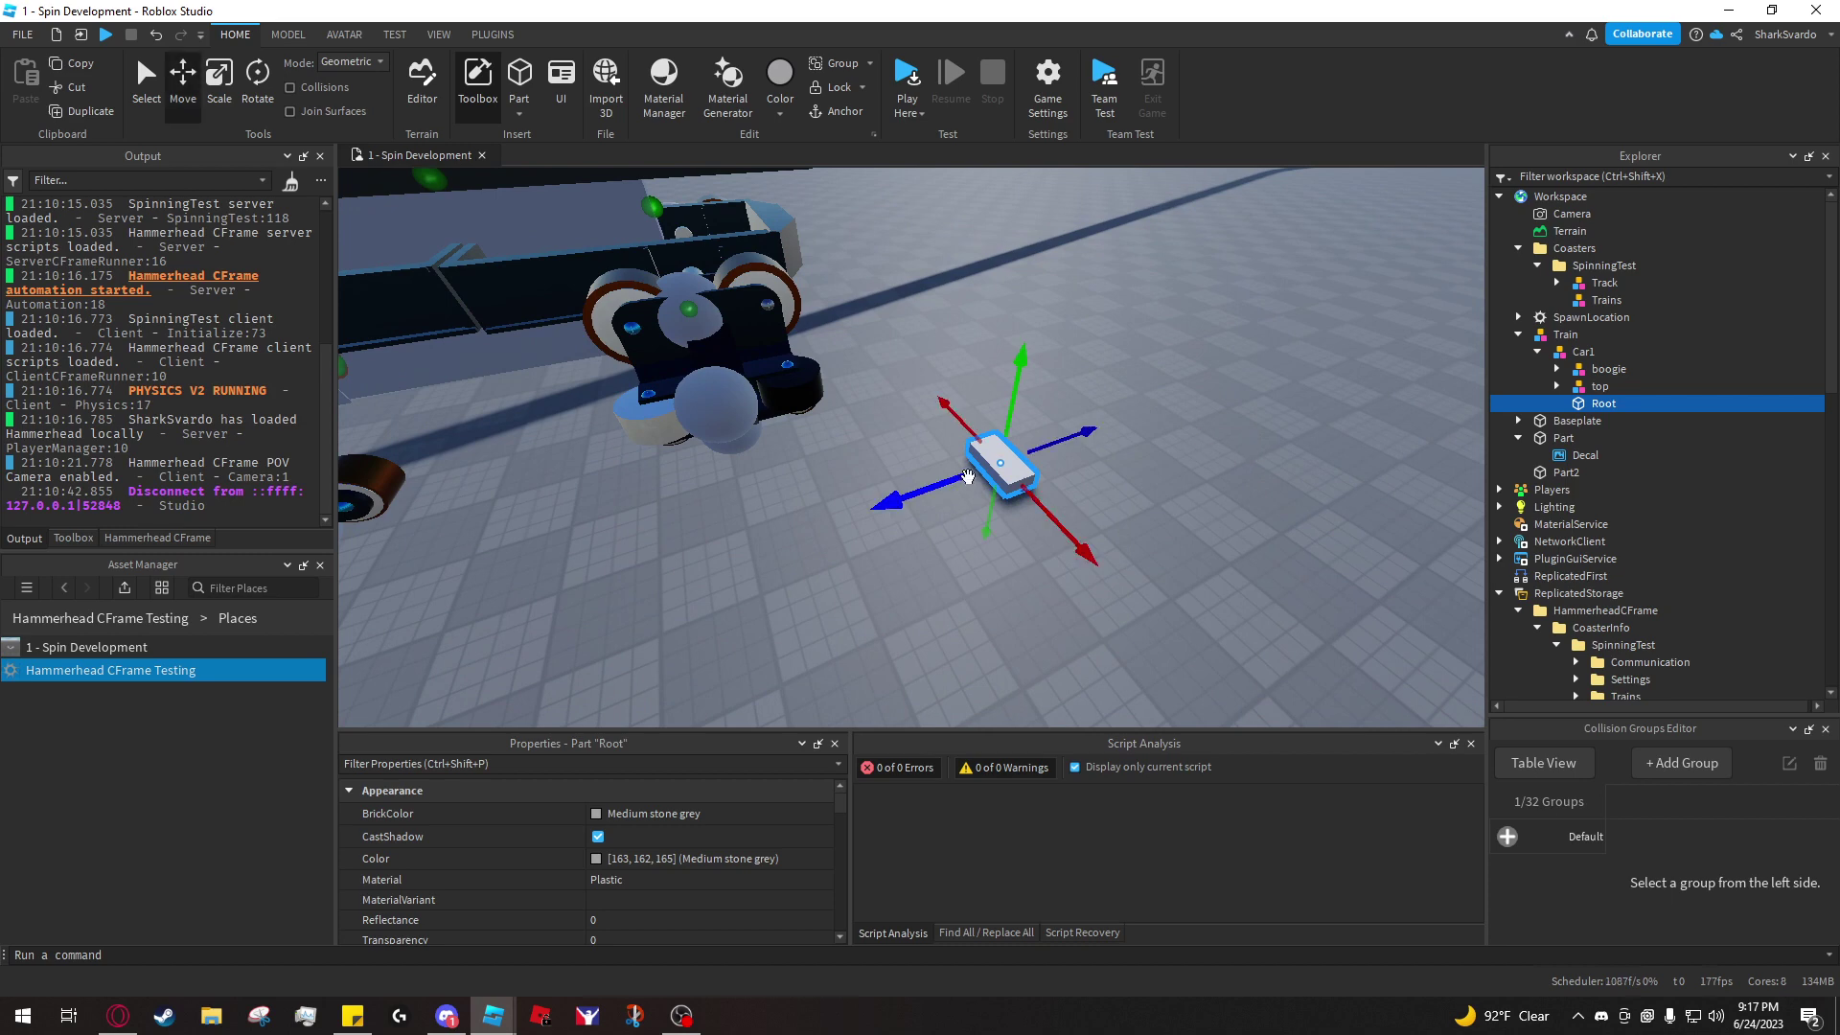
{"action": "left_click_drag", "start_coordinate": [923, 495], "coordinate": [715, 560]}
{"action": "right_click_drag", "start_coordinate": [951, 494], "coordinate": [951, 495]}
{"action": "right_click_drag", "start_coordinate": [920, 316], "coordinate": [924, 317]}
{"action": "left_click_drag", "start_coordinate": [1082, 474], "coordinate": [1135, 537]}
{"action": "right_click_drag", "start_coordinate": [1135, 538], "coordinate": [1134, 538]}
{"action": "right_click_drag", "start_coordinate": [1273, 464], "coordinate": [1273, 464]}
- Add a decal to Root and switch its Face between Right and Top to check which way the part is oriented
{"action": "left_click", "coordinate": [1629, 405]}
{"action": "left_click", "coordinate": [1591, 456]}
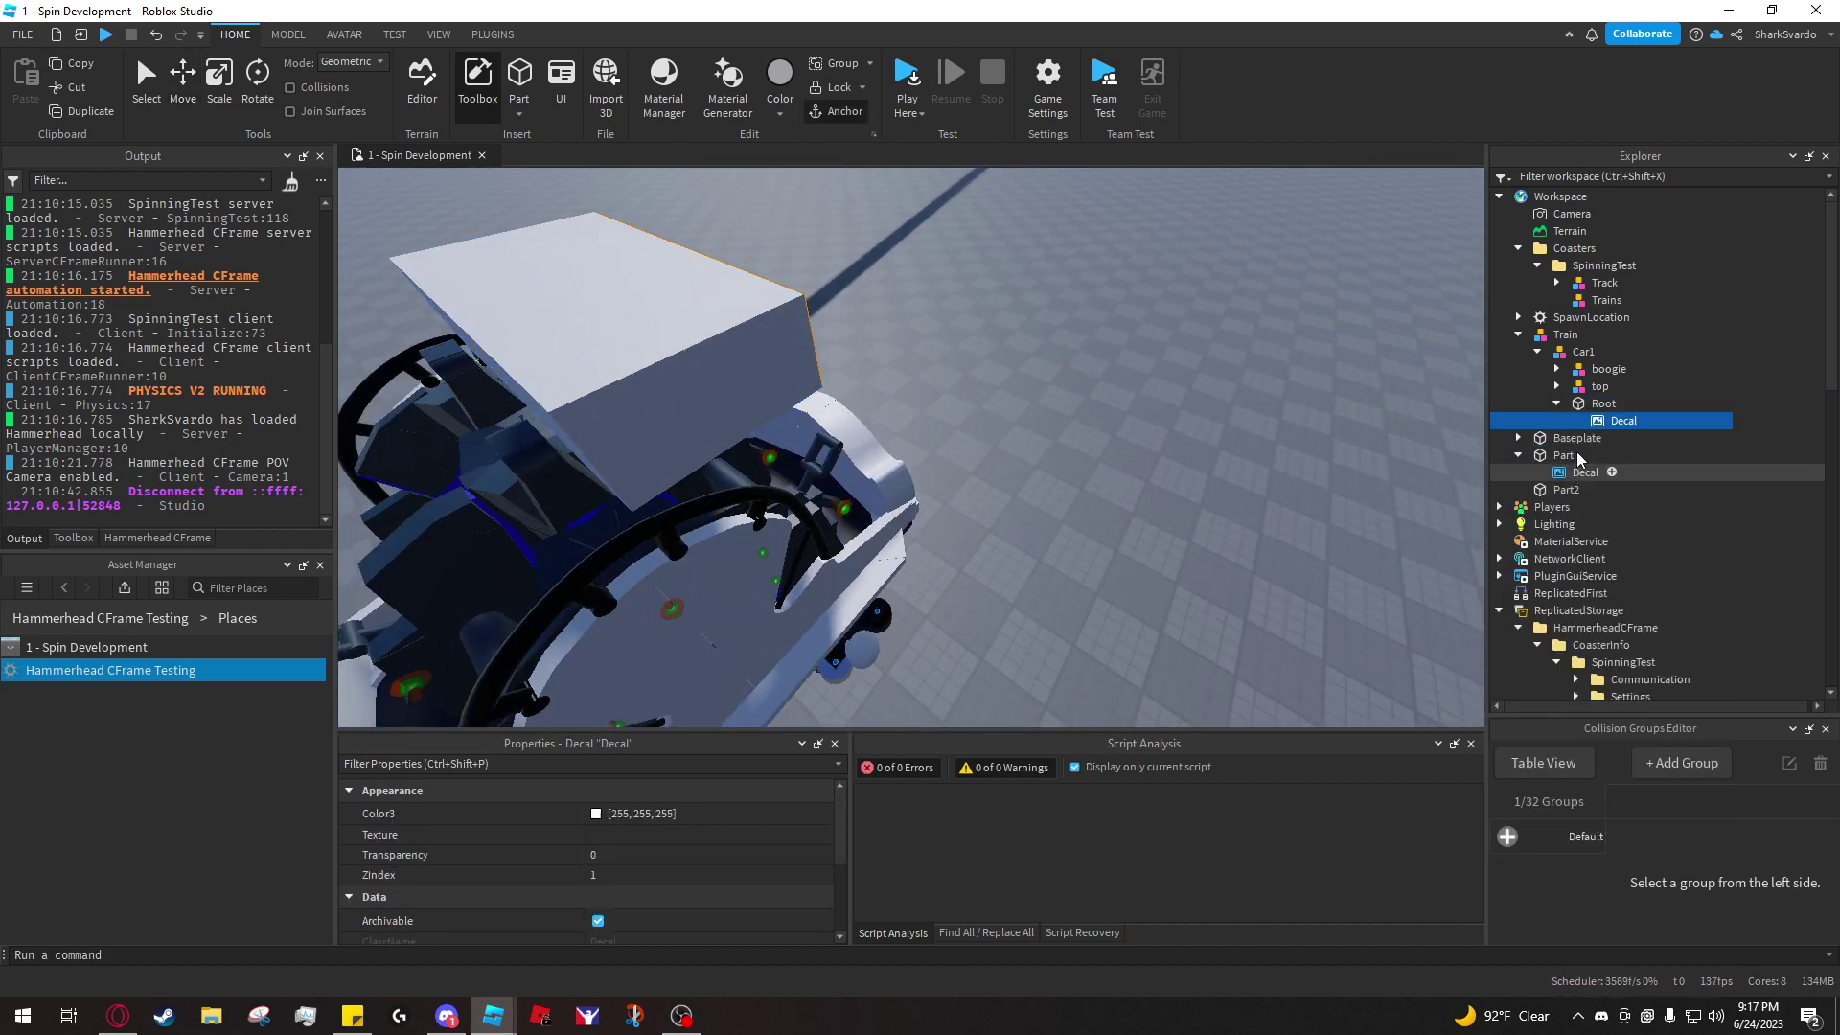
{"action": "scroll", "coordinate": [653, 871], "scroll_direction": "down", "scroll_amount": 3}
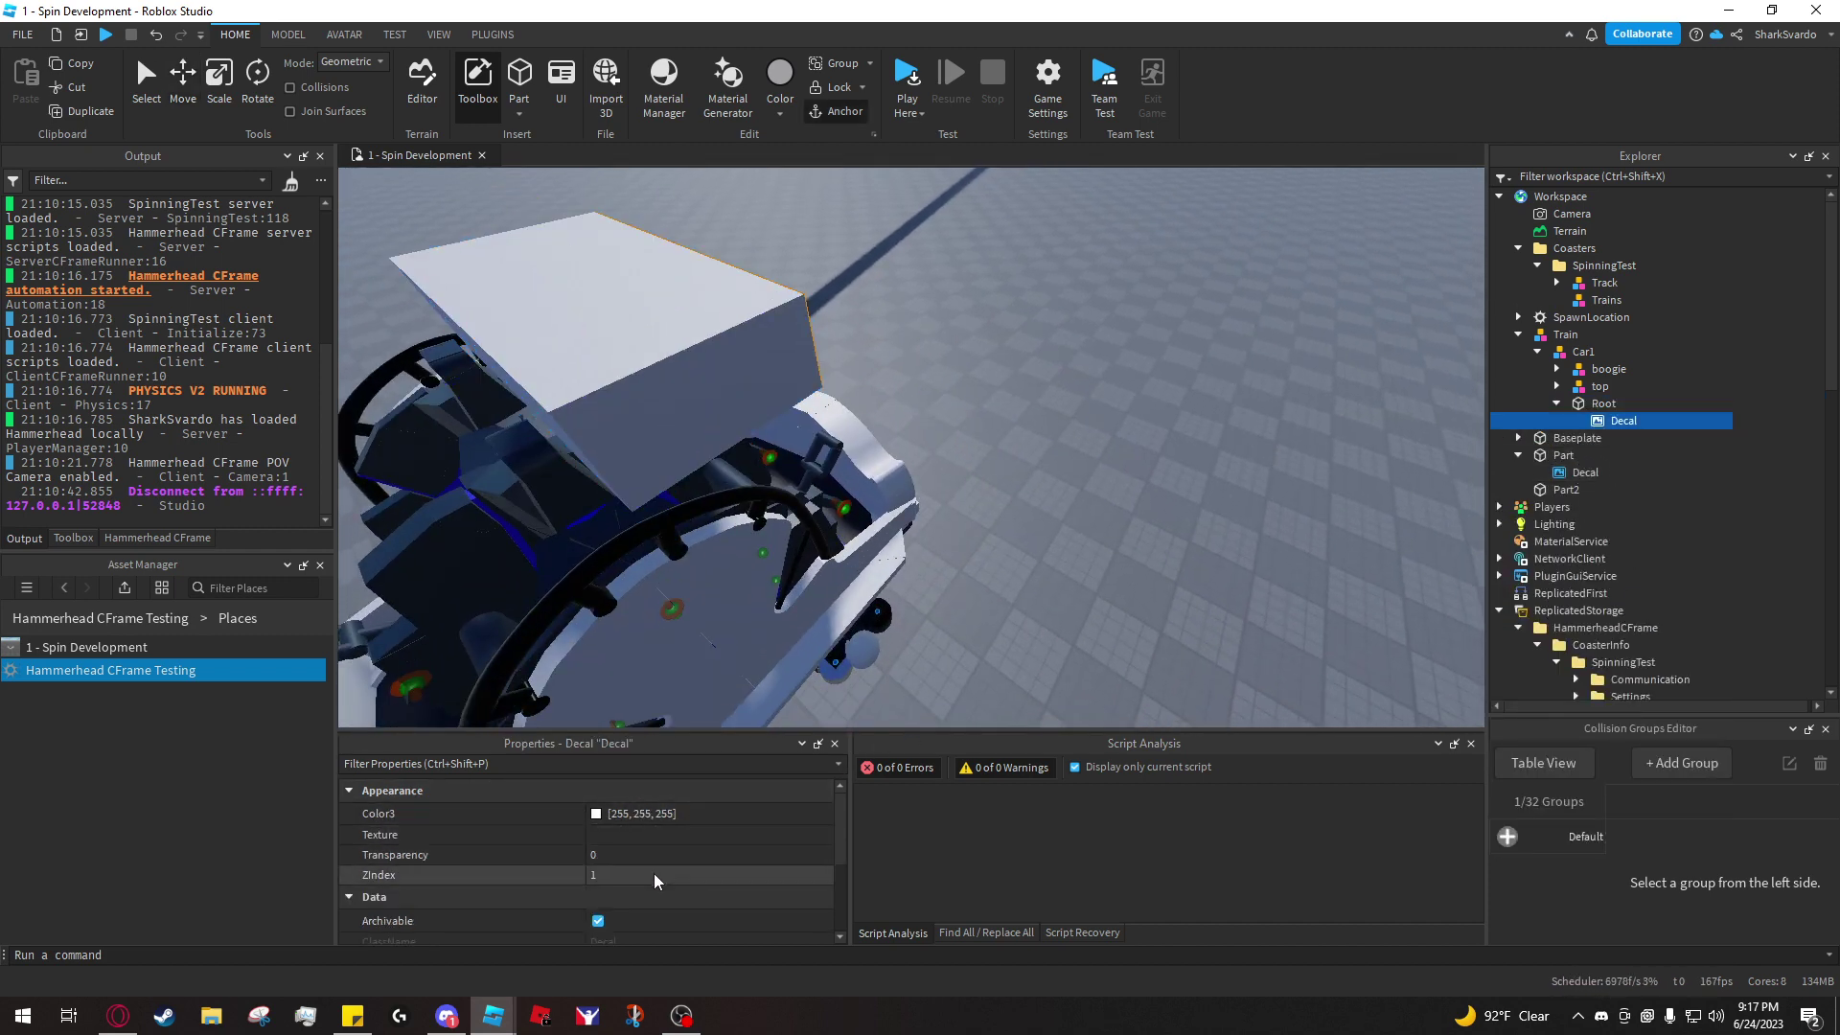
{"action": "left_click", "coordinate": [653, 847]}
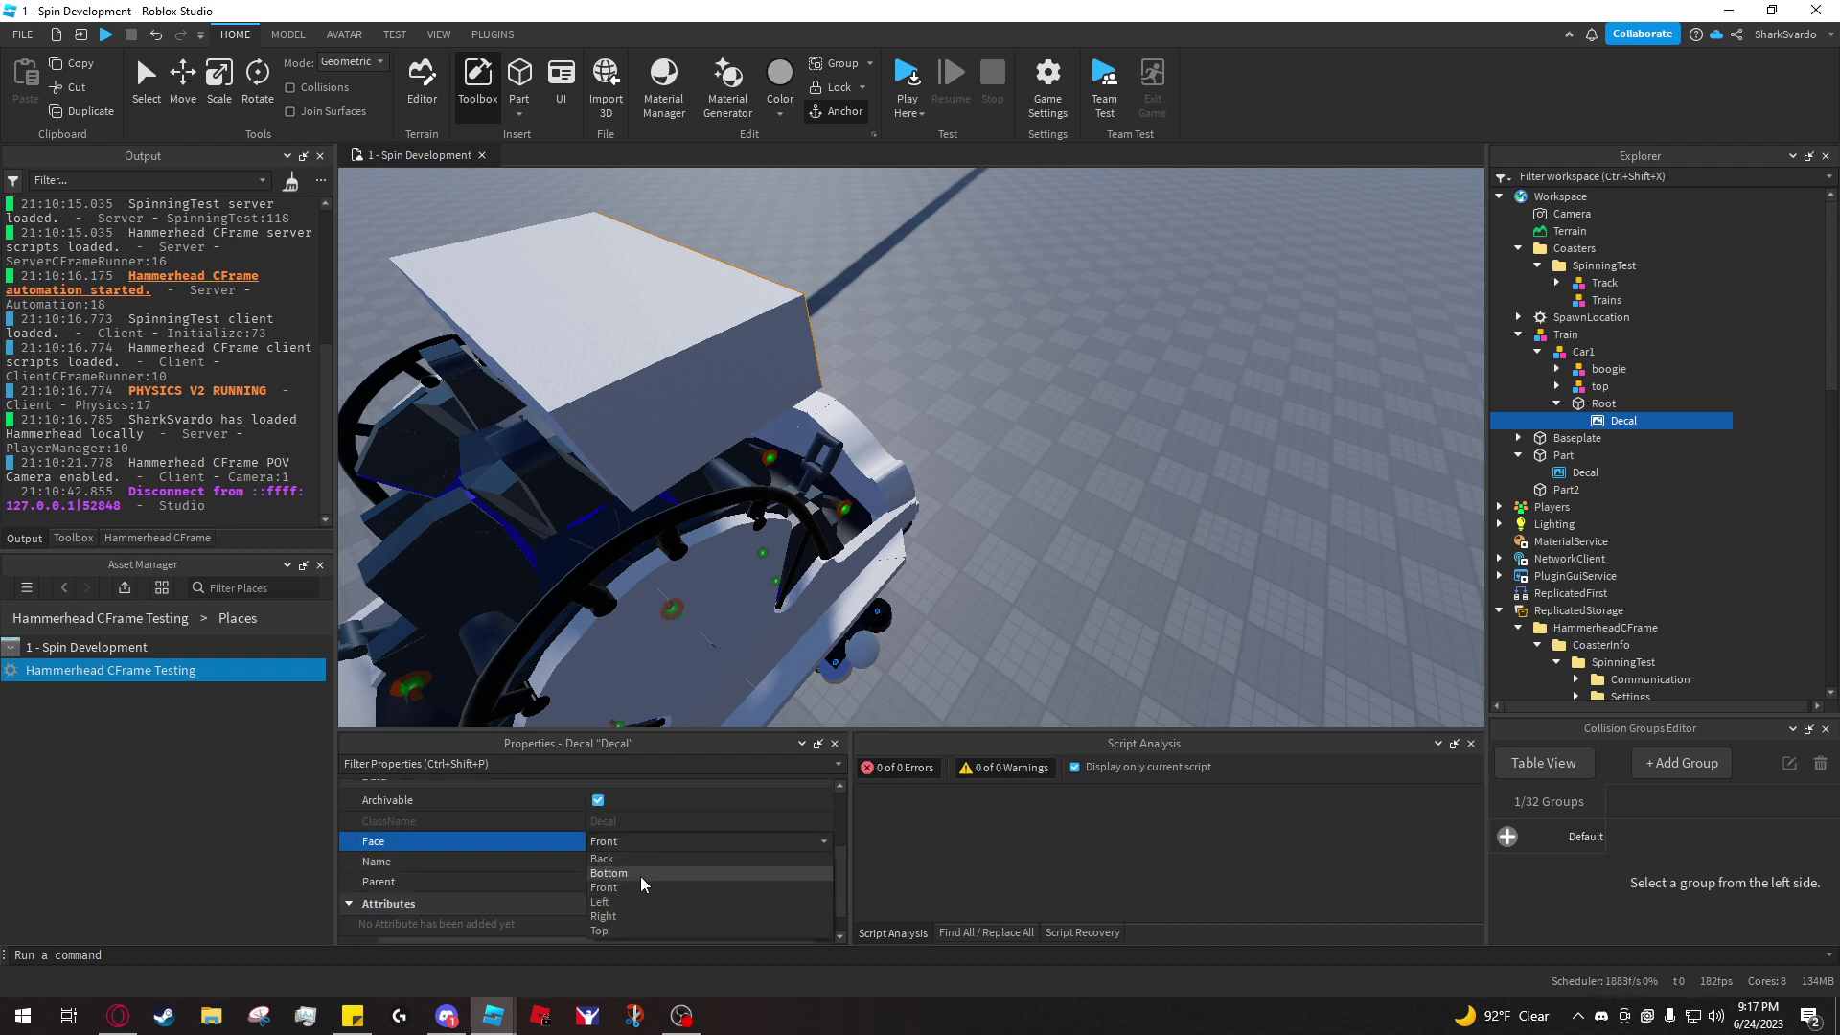
{"action": "left_click", "coordinate": [623, 918]}
{"action": "right_click_drag", "start_coordinate": [979, 510], "coordinate": [980, 510]}
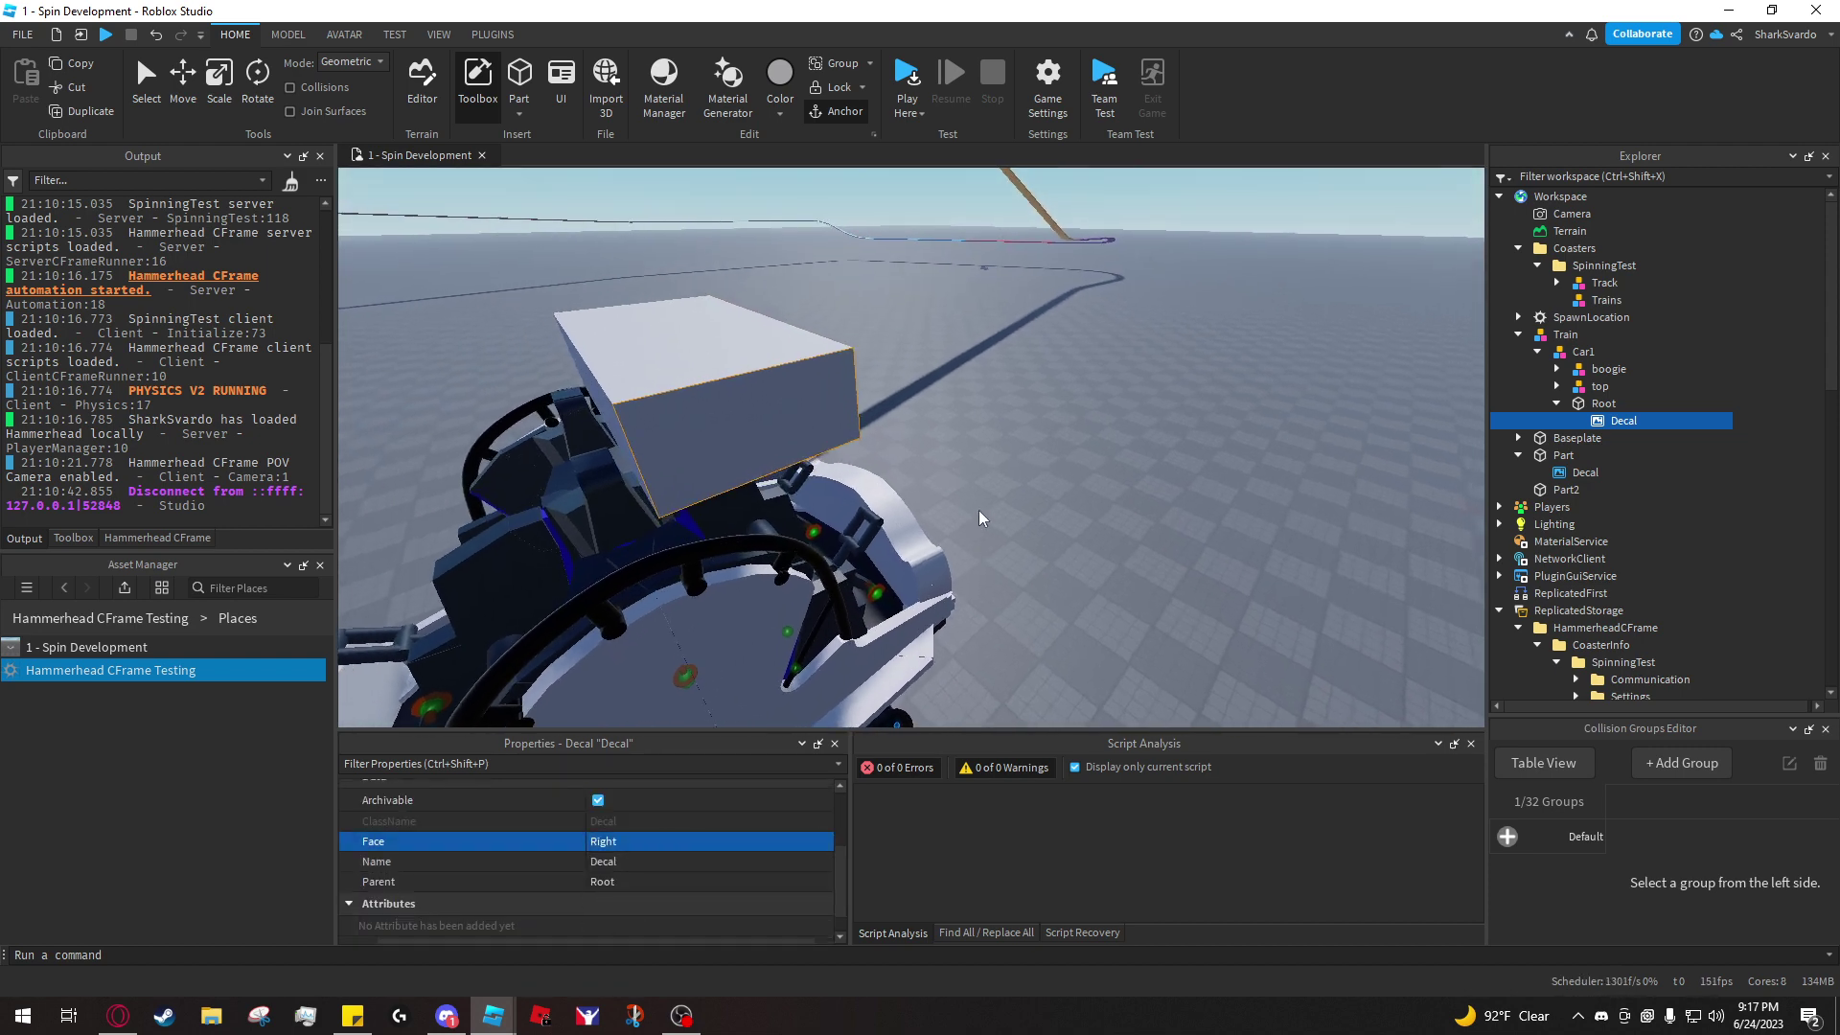
{"action": "middle_click_drag", "start_coordinate": [980, 510], "coordinate": [1273, 390]}
{"action": "right_click_drag", "start_coordinate": [1273, 389], "coordinate": [1015, 325]}
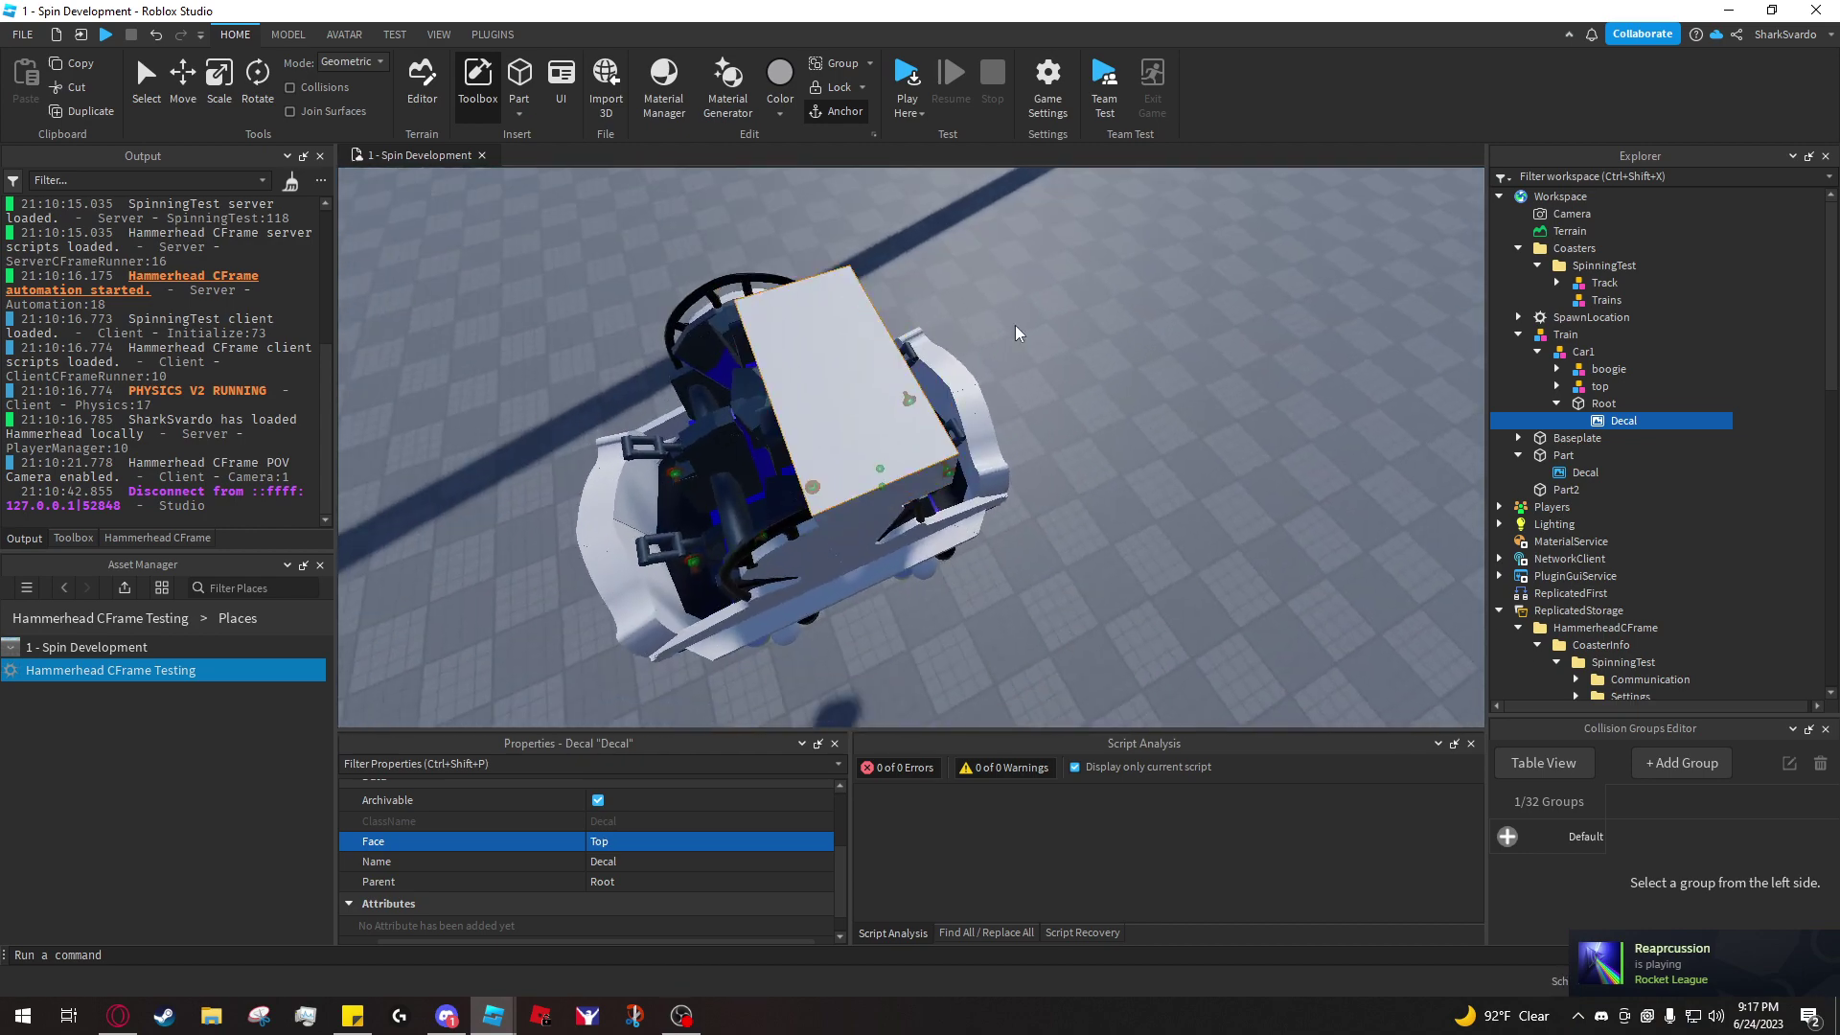
{"action": "right_click_drag", "start_coordinate": [866, 633], "coordinate": [939, 556]}
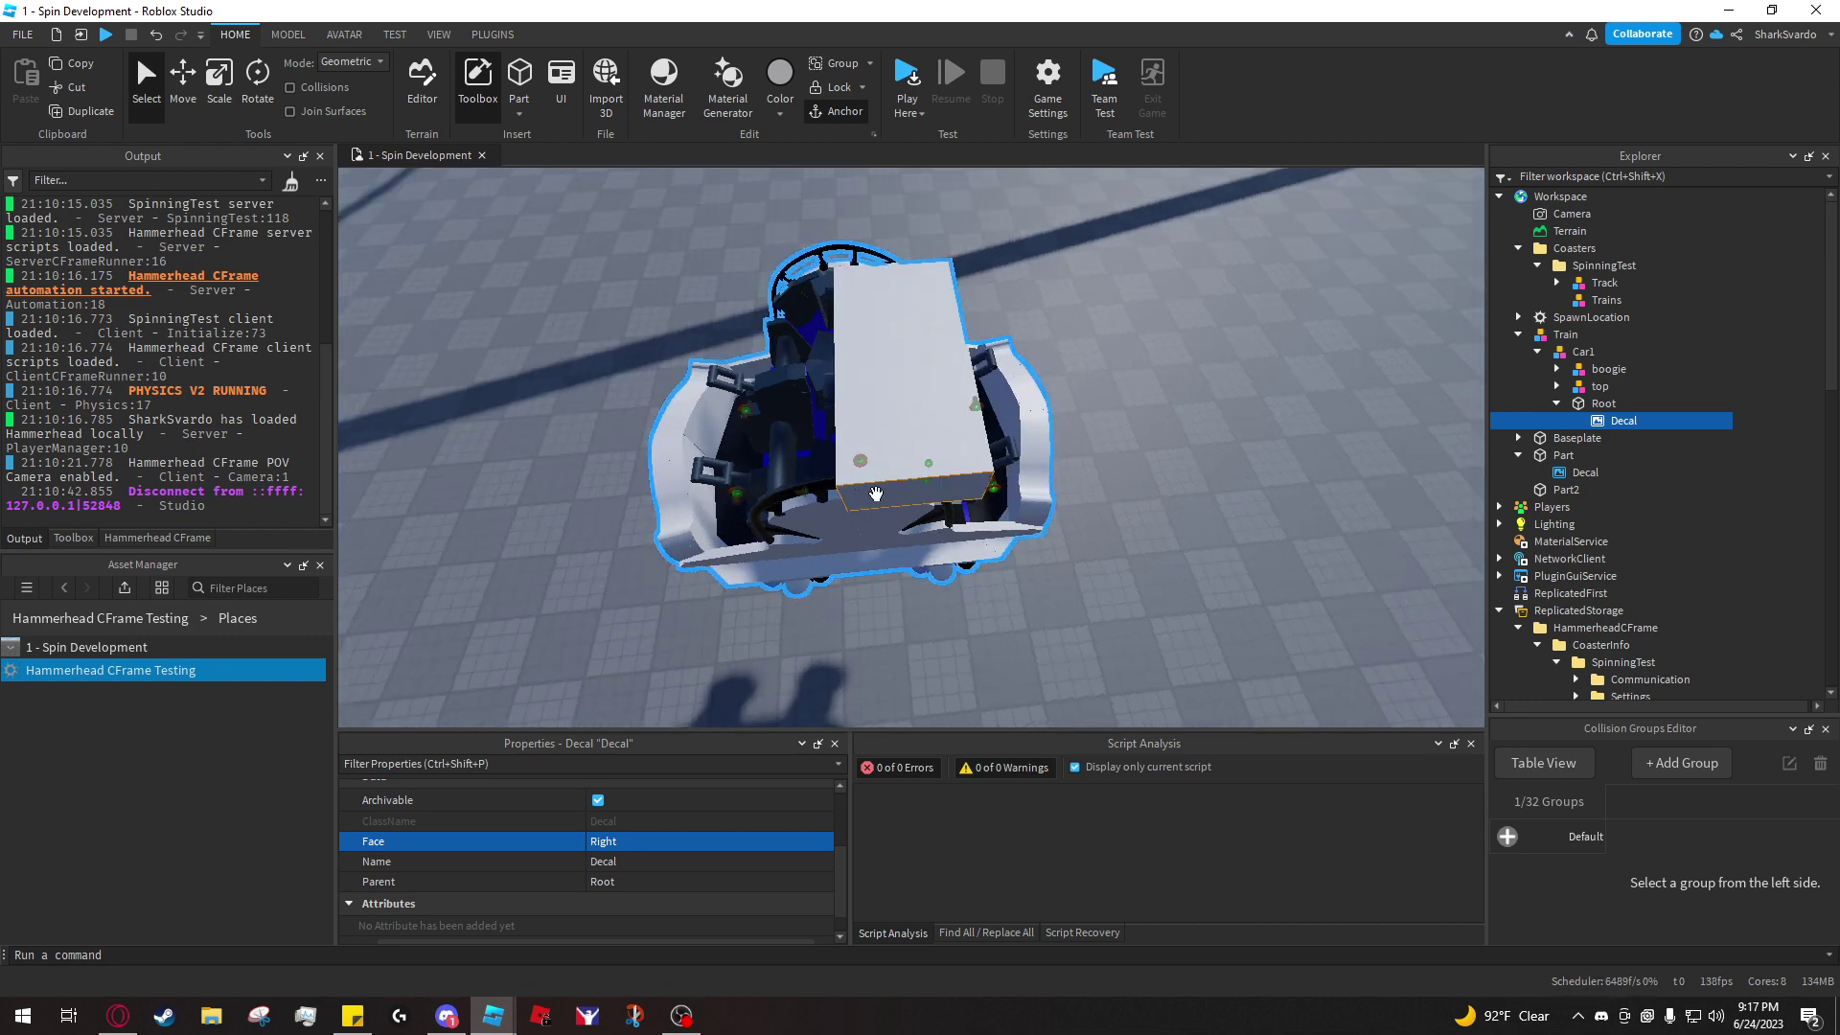
{"action": "right_click_drag", "start_coordinate": [860, 460], "coordinate": [959, 433]}
- Rotate the Root part to an orientation of 0, -90, 0 so it lines up with the car
{"action": "left_click", "coordinate": [1604, 404]}
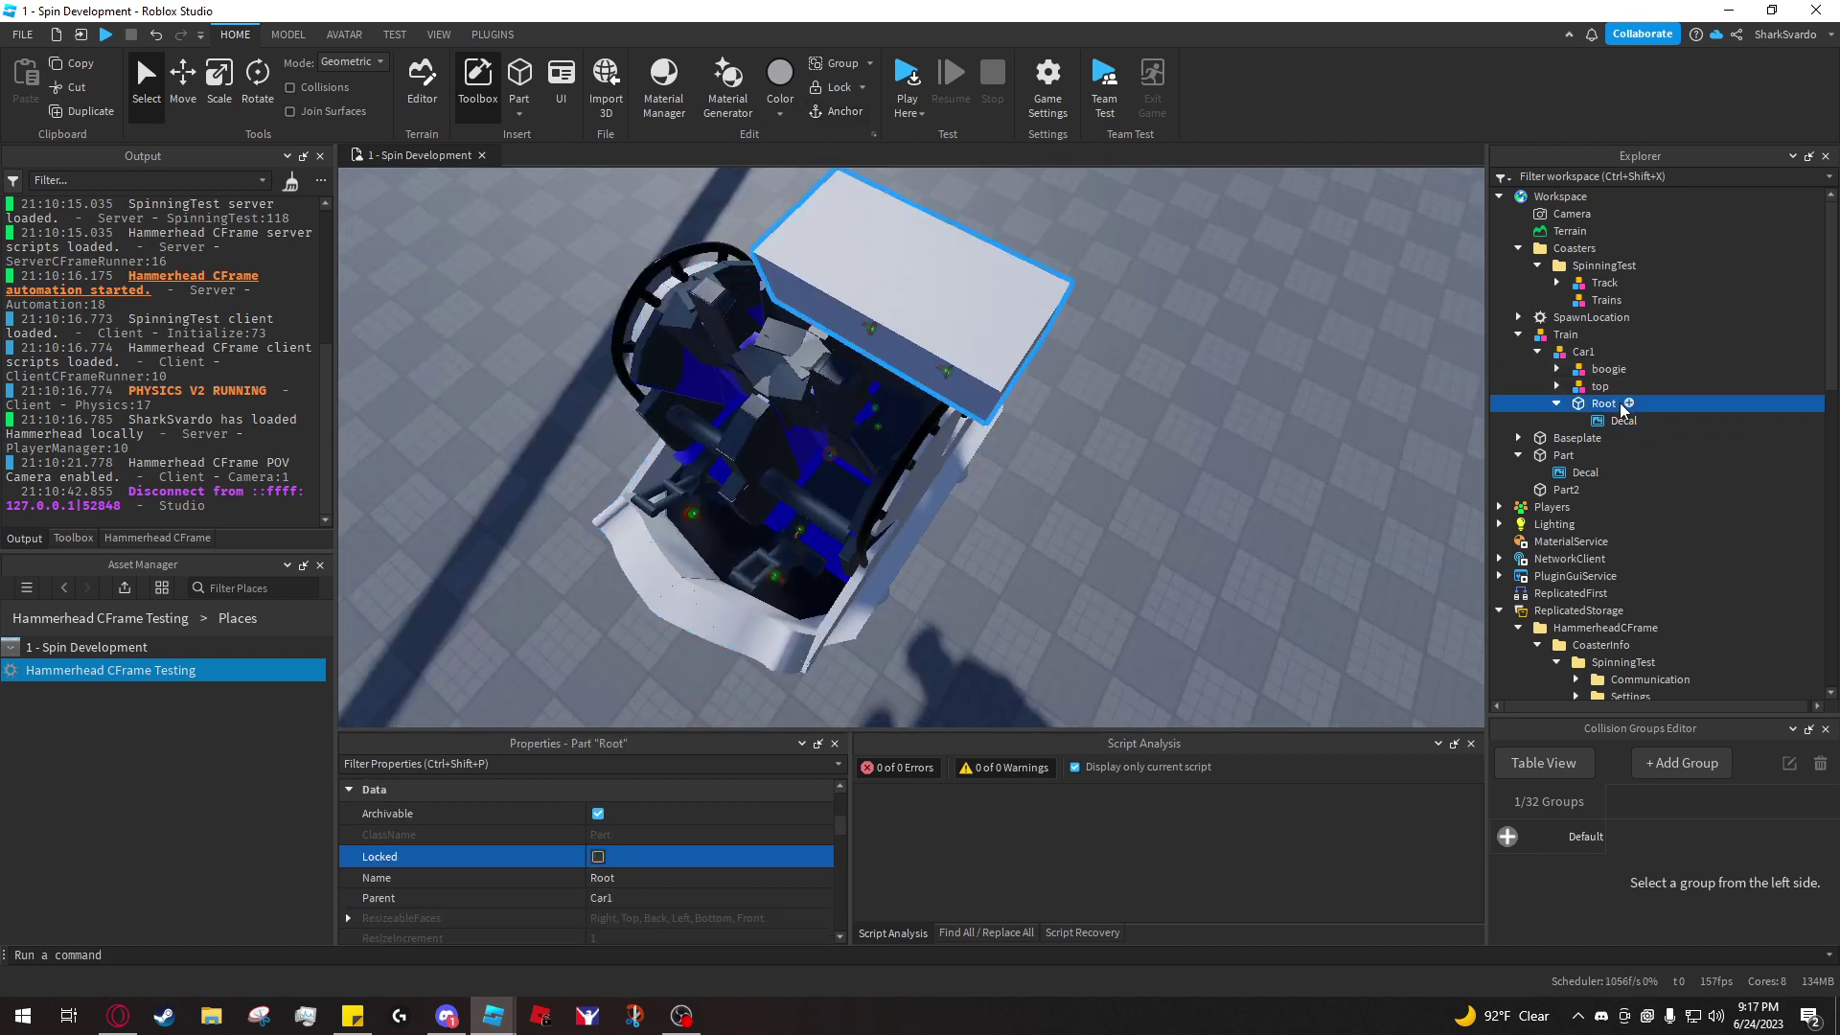
{"action": "key", "text": "ctrl+4"}
{"action": "left_click_drag", "start_coordinate": [907, 370], "coordinate": [821, 305]}
{"action": "right_click_drag", "start_coordinate": [834, 412], "coordinate": [700, 340]}
- Delete the decal from the Root part
{"action": "left_click", "coordinate": [1647, 419]}
{"action": "mouse_move", "coordinate": [911, 408]}
{"action": "right_mouse_down"}
{"action": "mouse_move", "coordinate": [901, 307]}
{"action": "mouse_move", "coordinate": [925, 414]}
{"action": "right_mouse_up"}
{"action": "key", "text": "Delete"}
- Turn off CanCollide for the Root part
{"action": "left_click", "coordinate": [1583, 407]}
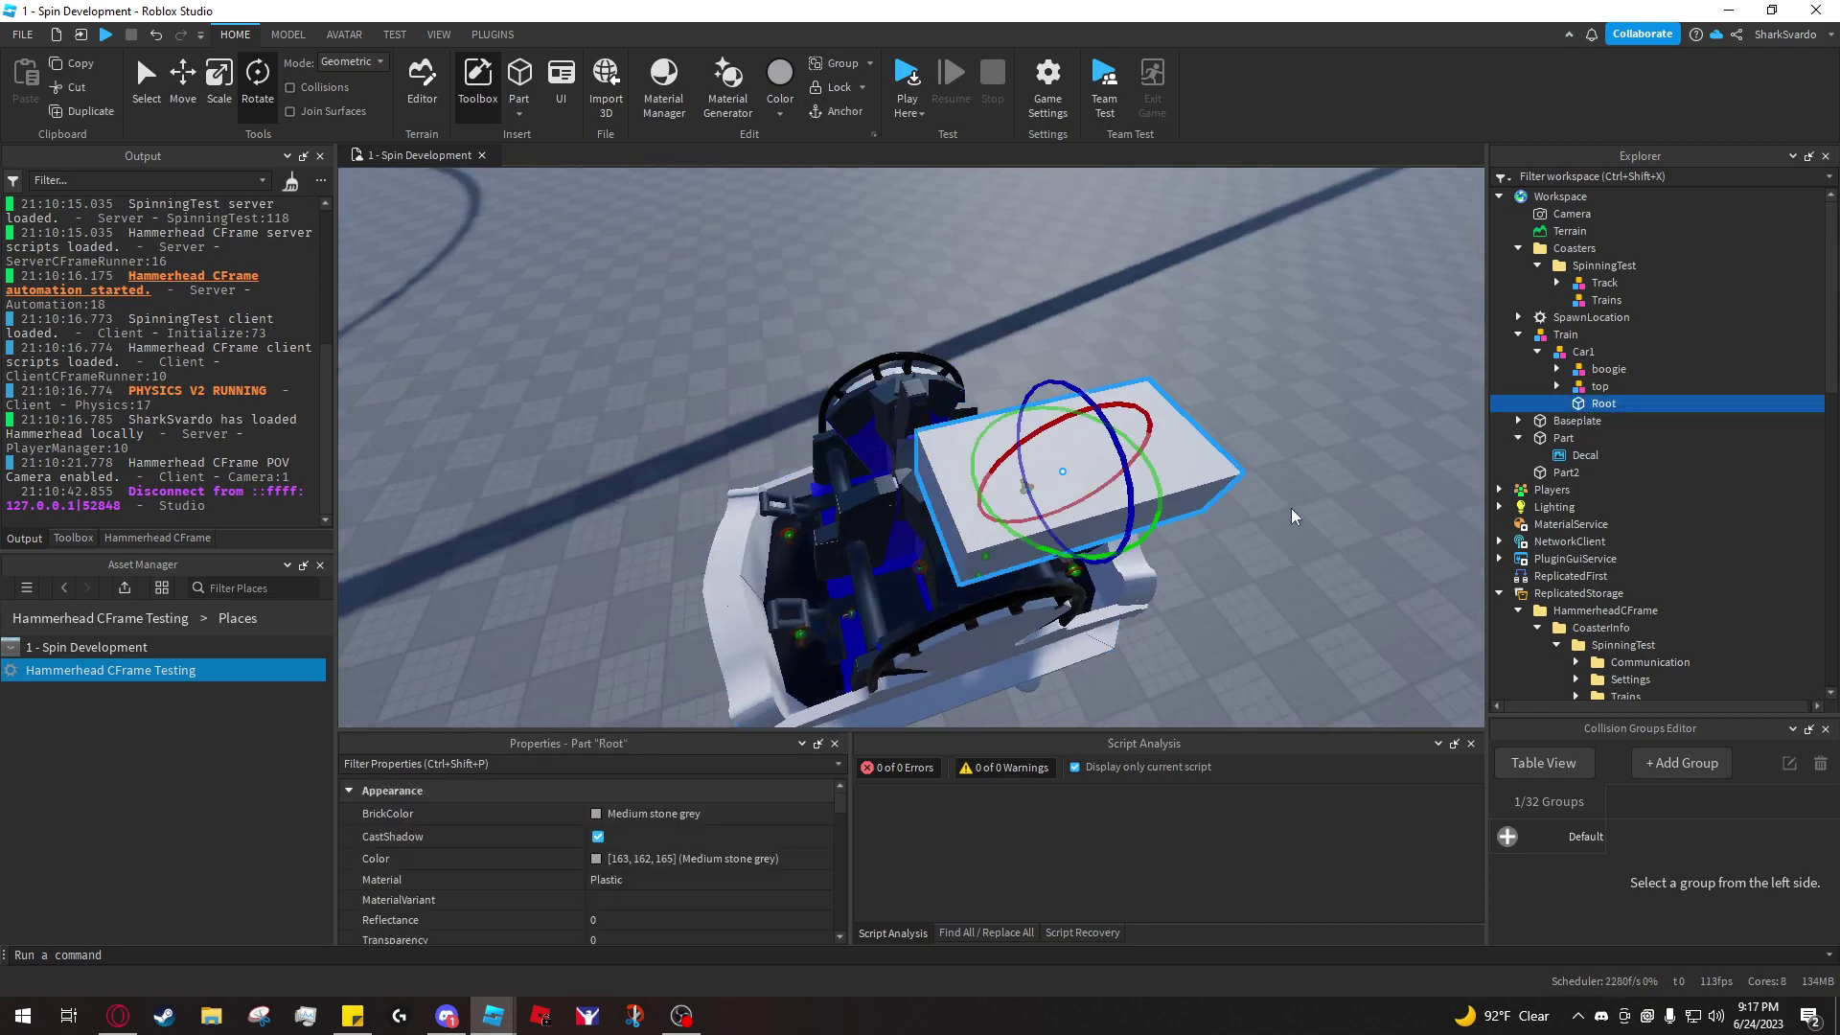
{"action": "right_click_drag", "start_coordinate": [1292, 508], "coordinate": [856, 301]}
{"action": "key", "text": "f"}
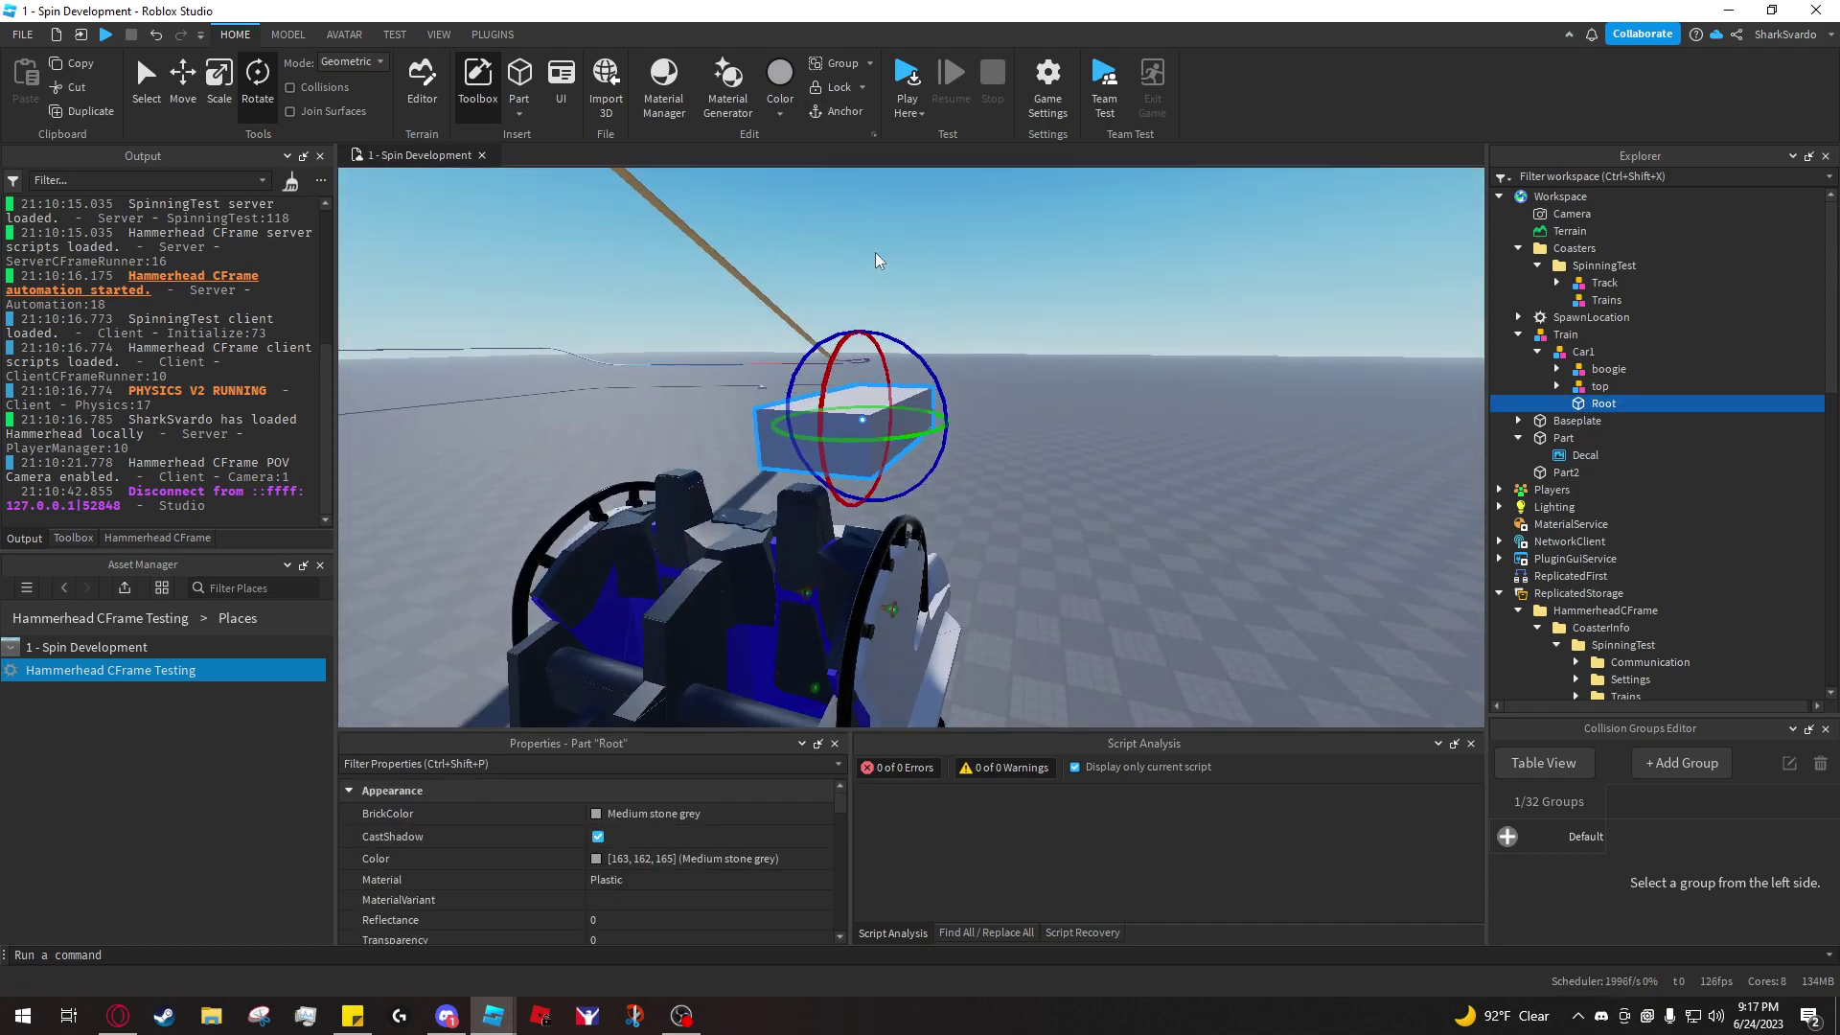
{"action": "scroll", "coordinate": [673, 865], "scroll_direction": "down", "scroll_amount": 6}
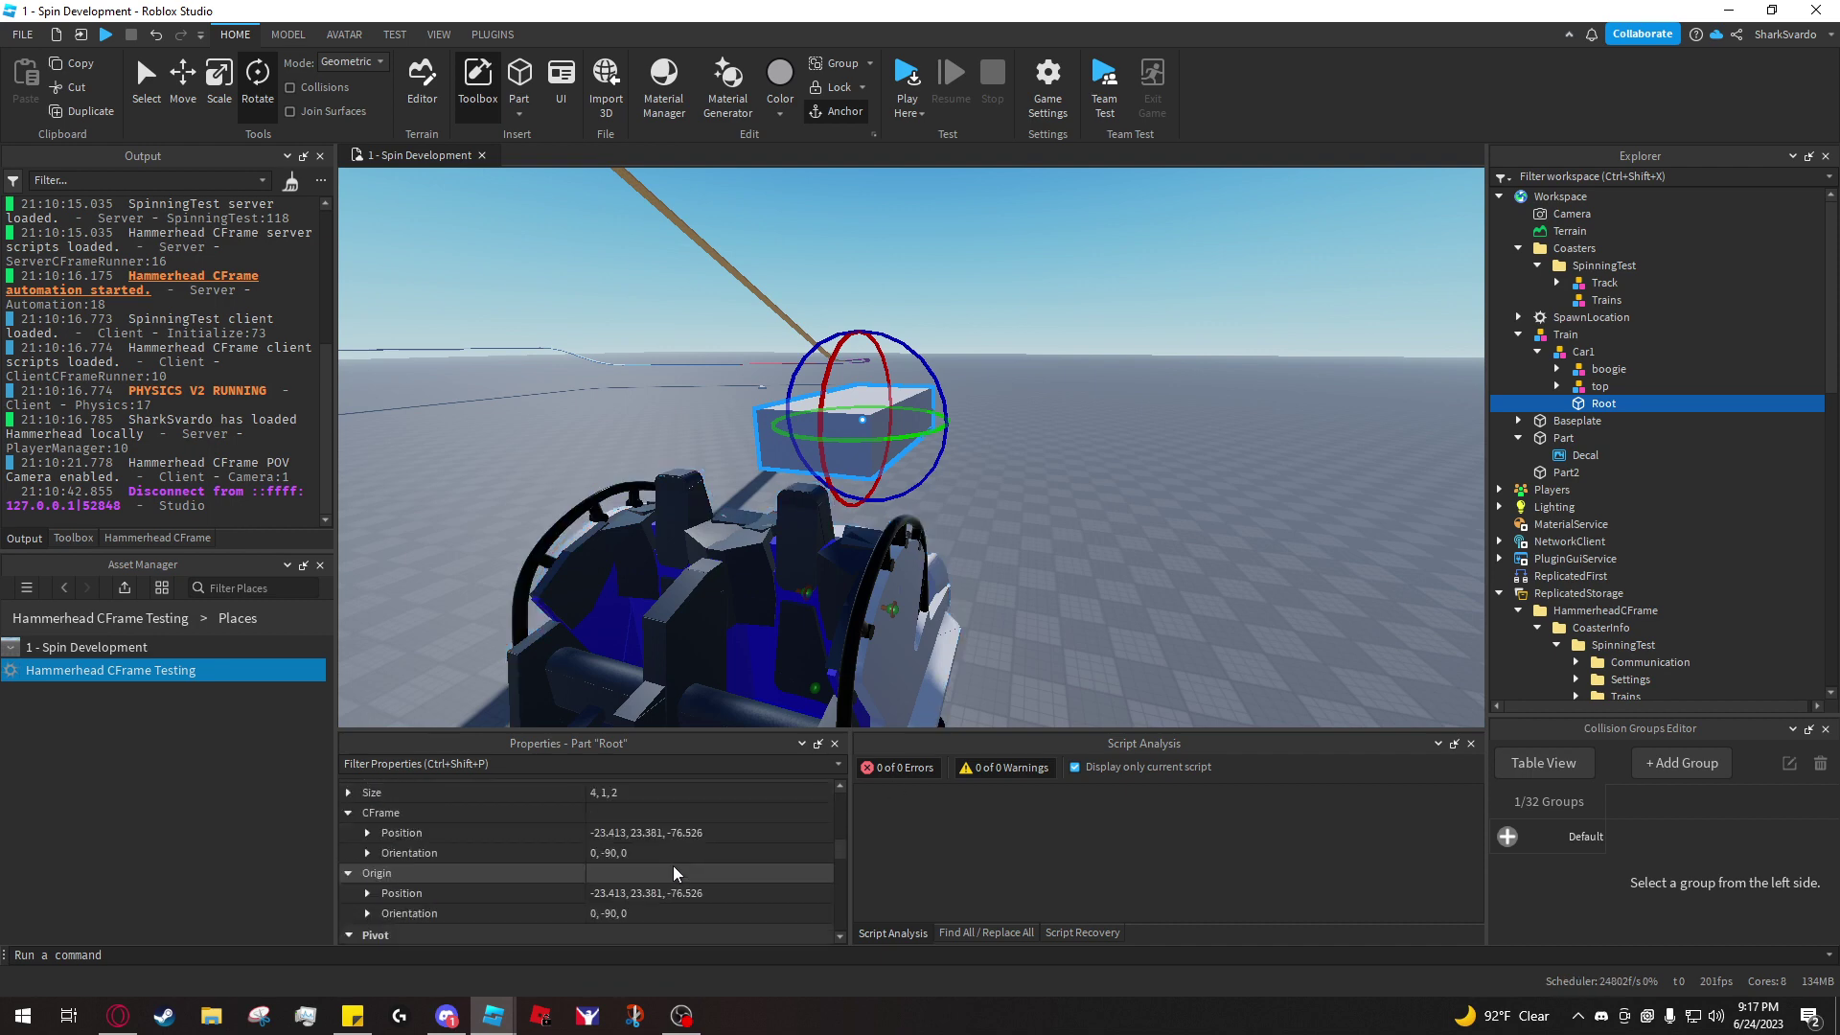
{"action": "left_click", "coordinate": [629, 861]}
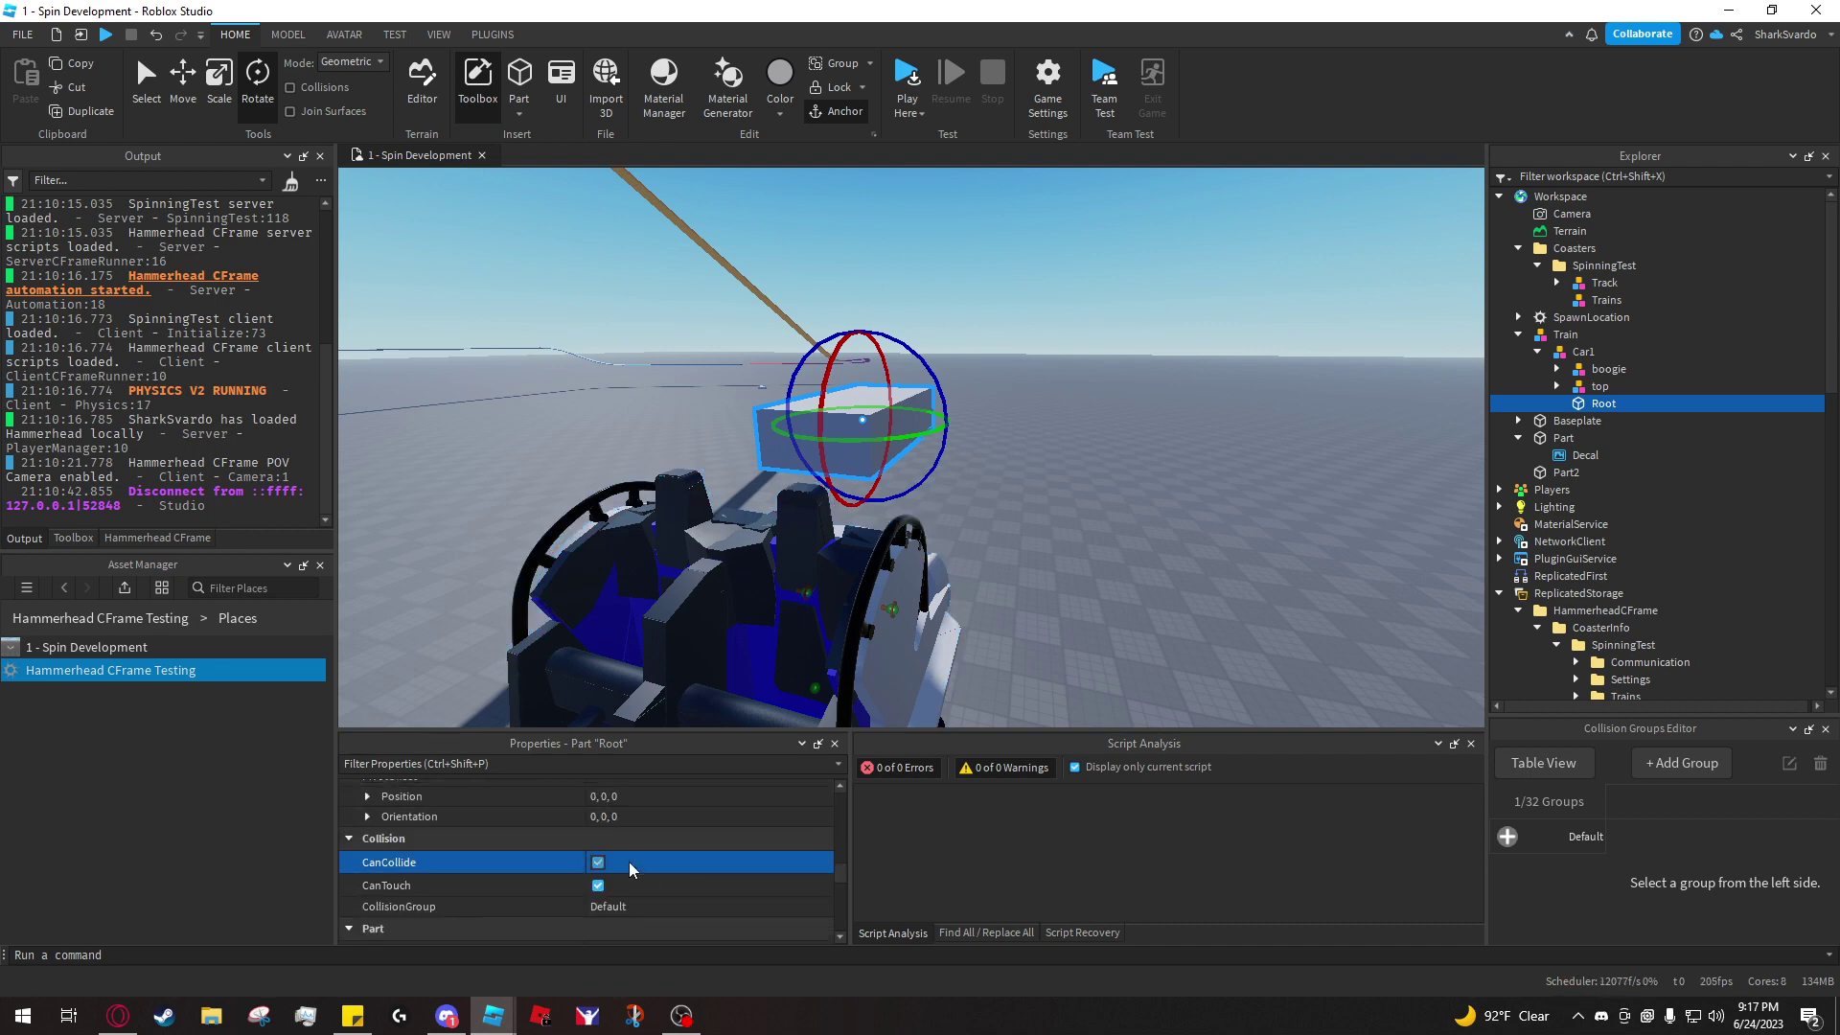
- Scale the Root part to enclose the whole car, with a size of about 11.85 × 12.06 × 8.06 studs
{"action": "right_click_drag", "start_coordinate": [1022, 528], "coordinate": [997, 228]}
{"action": "key", "text": "ctrl+3"}
{"action": "left_click_drag", "start_coordinate": [931, 271], "coordinate": [932, 509]}
{"action": "right_click_drag", "start_coordinate": [932, 509], "coordinate": [1139, 631]}
{"action": "scroll", "coordinate": [958, 569], "scroll_direction": "up", "scroll_amount": 3}
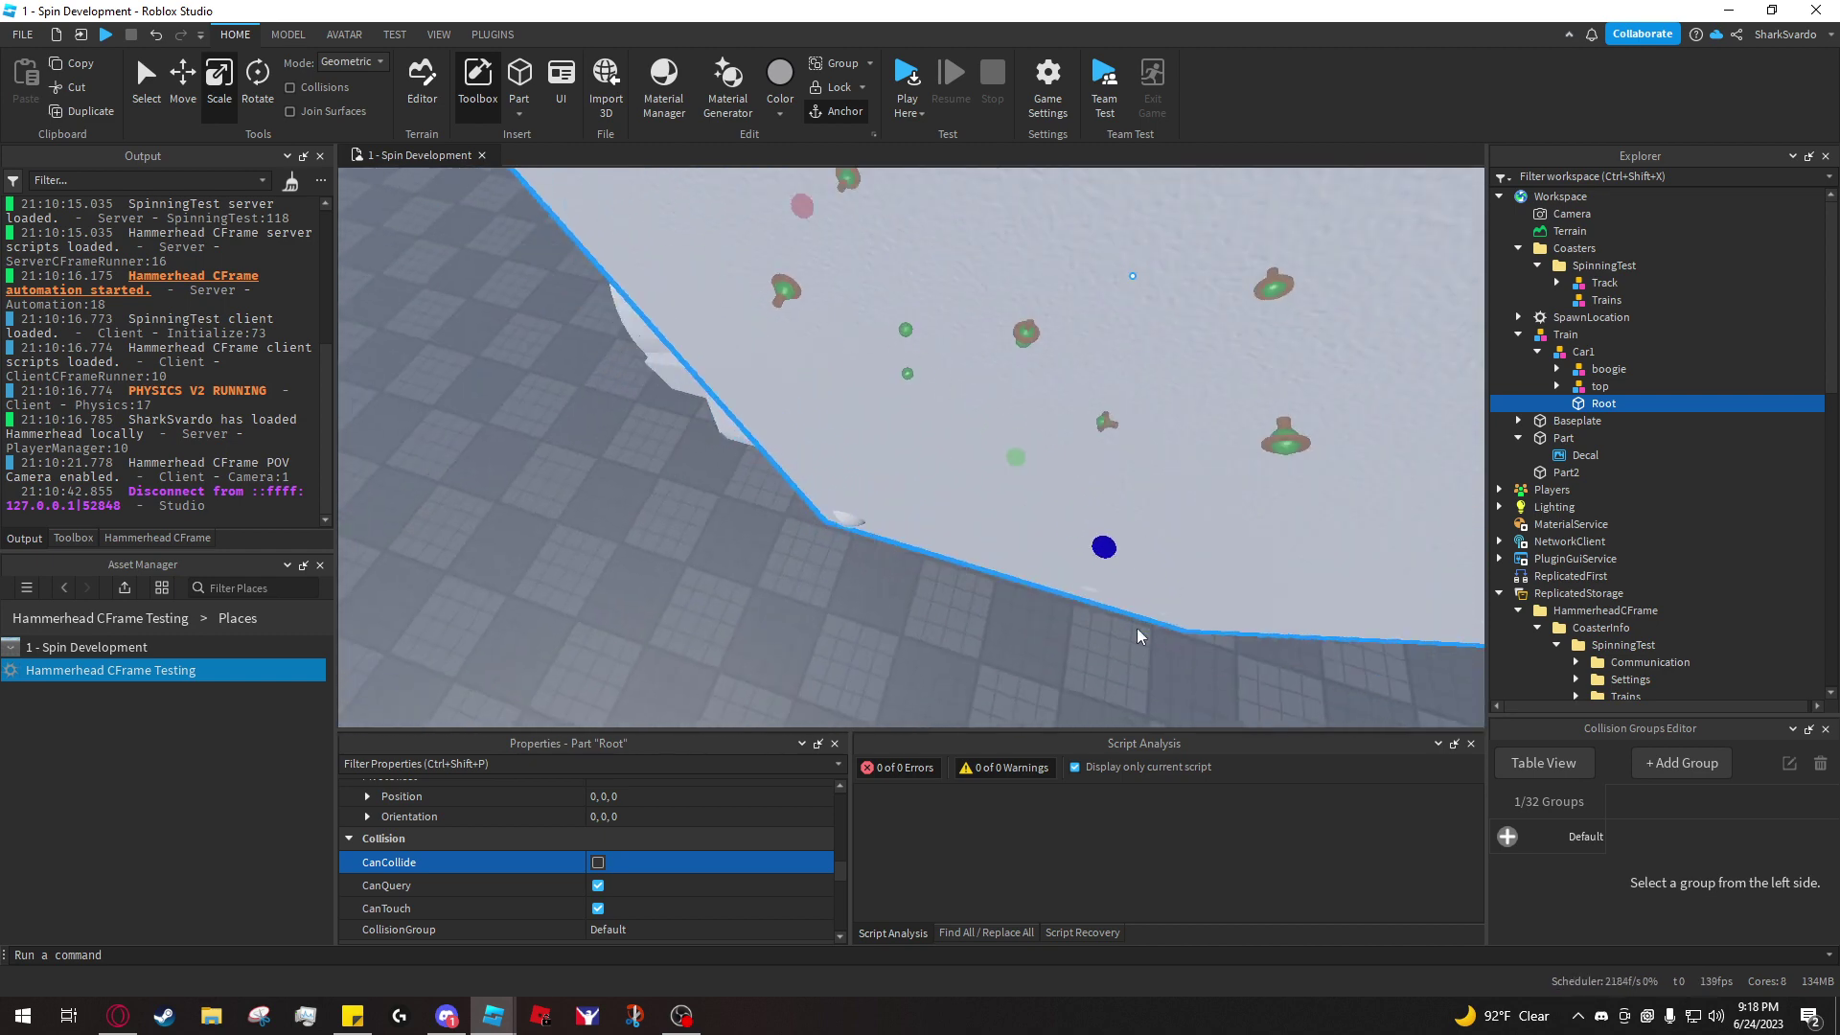
{"action": "left_click_drag", "start_coordinate": [1105, 549], "coordinate": [1100, 567]}
{"action": "right_click_drag", "start_coordinate": [1099, 567], "coordinate": [1108, 581]}
{"action": "left_click_drag", "start_coordinate": [1117, 388], "coordinate": [992, 456]}
{"action": "right_click_drag", "start_coordinate": [992, 456], "coordinate": [992, 458]}
{"action": "left_click_drag", "start_coordinate": [839, 321], "coordinate": [868, 323]}
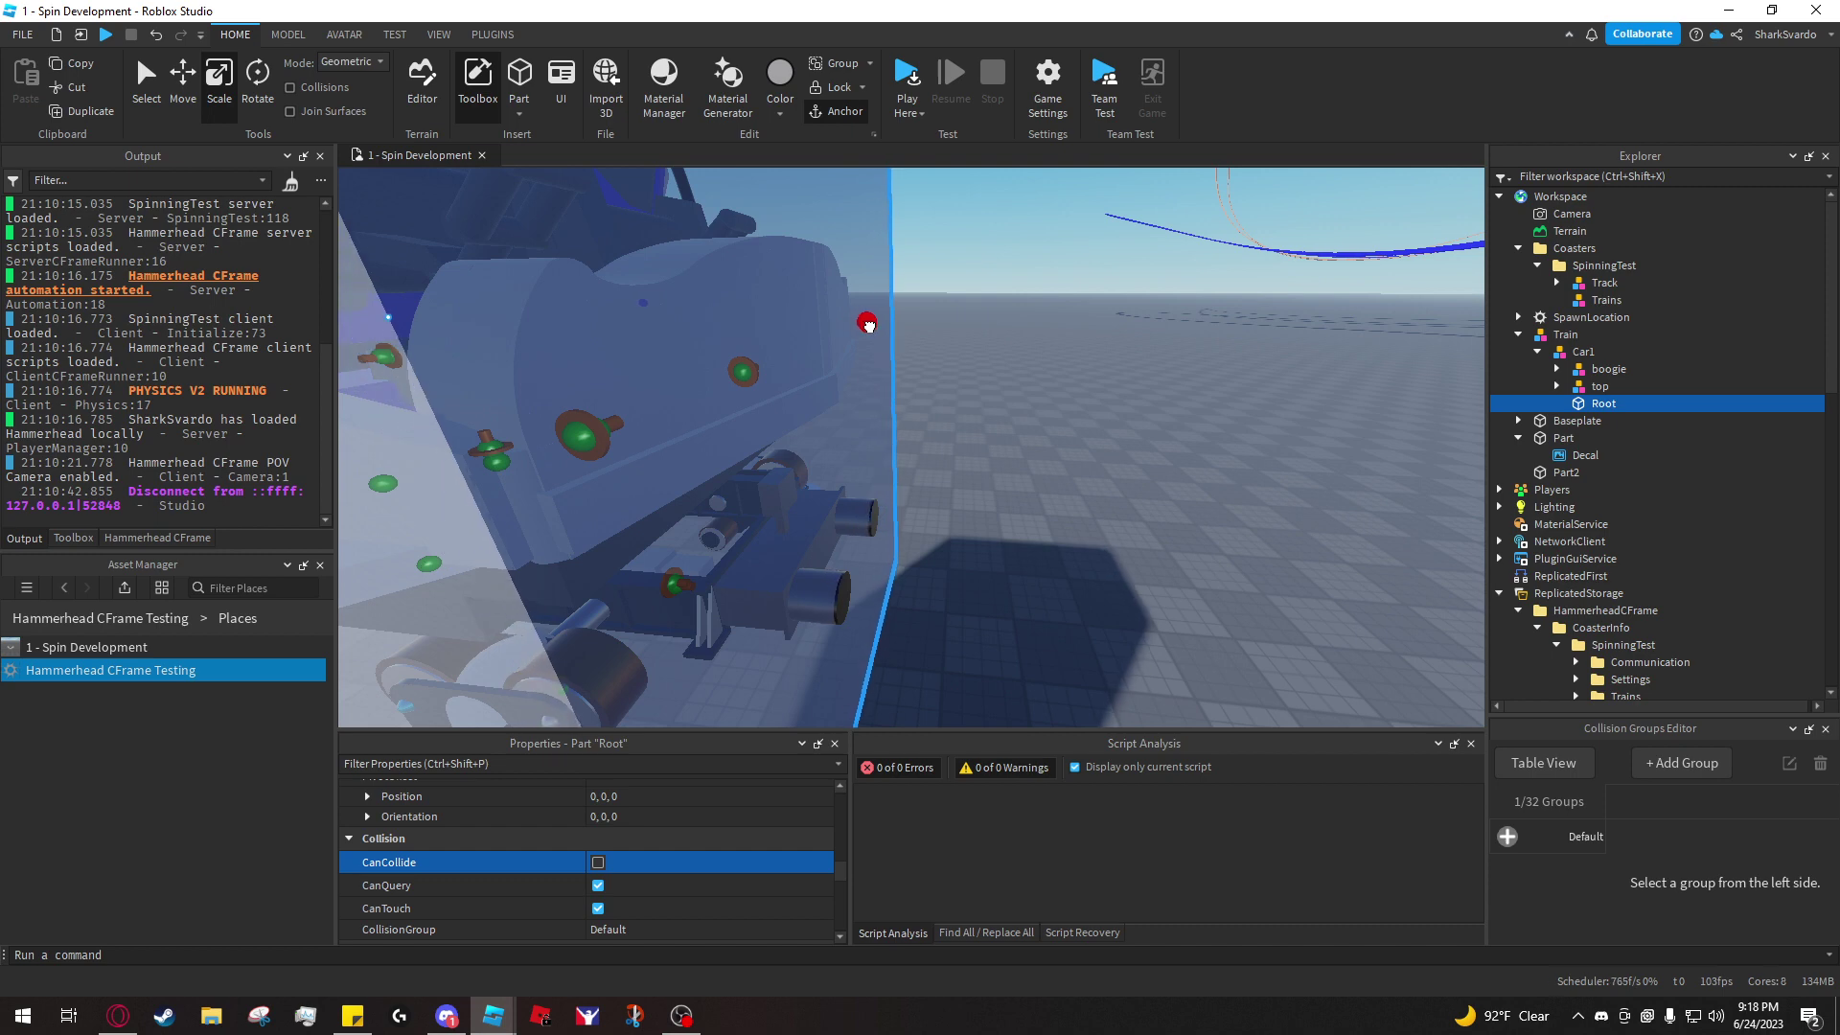
{"action": "right_click_drag", "start_coordinate": [986, 399], "coordinate": [965, 384]}
{"action": "left_click_drag", "start_coordinate": [940, 379], "coordinate": [979, 384]}
{"action": "key", "text": "e"}
{"action": "right_click_drag", "start_coordinate": [1274, 447], "coordinate": [1162, 511]}
{"action": "key", "text": "q"}
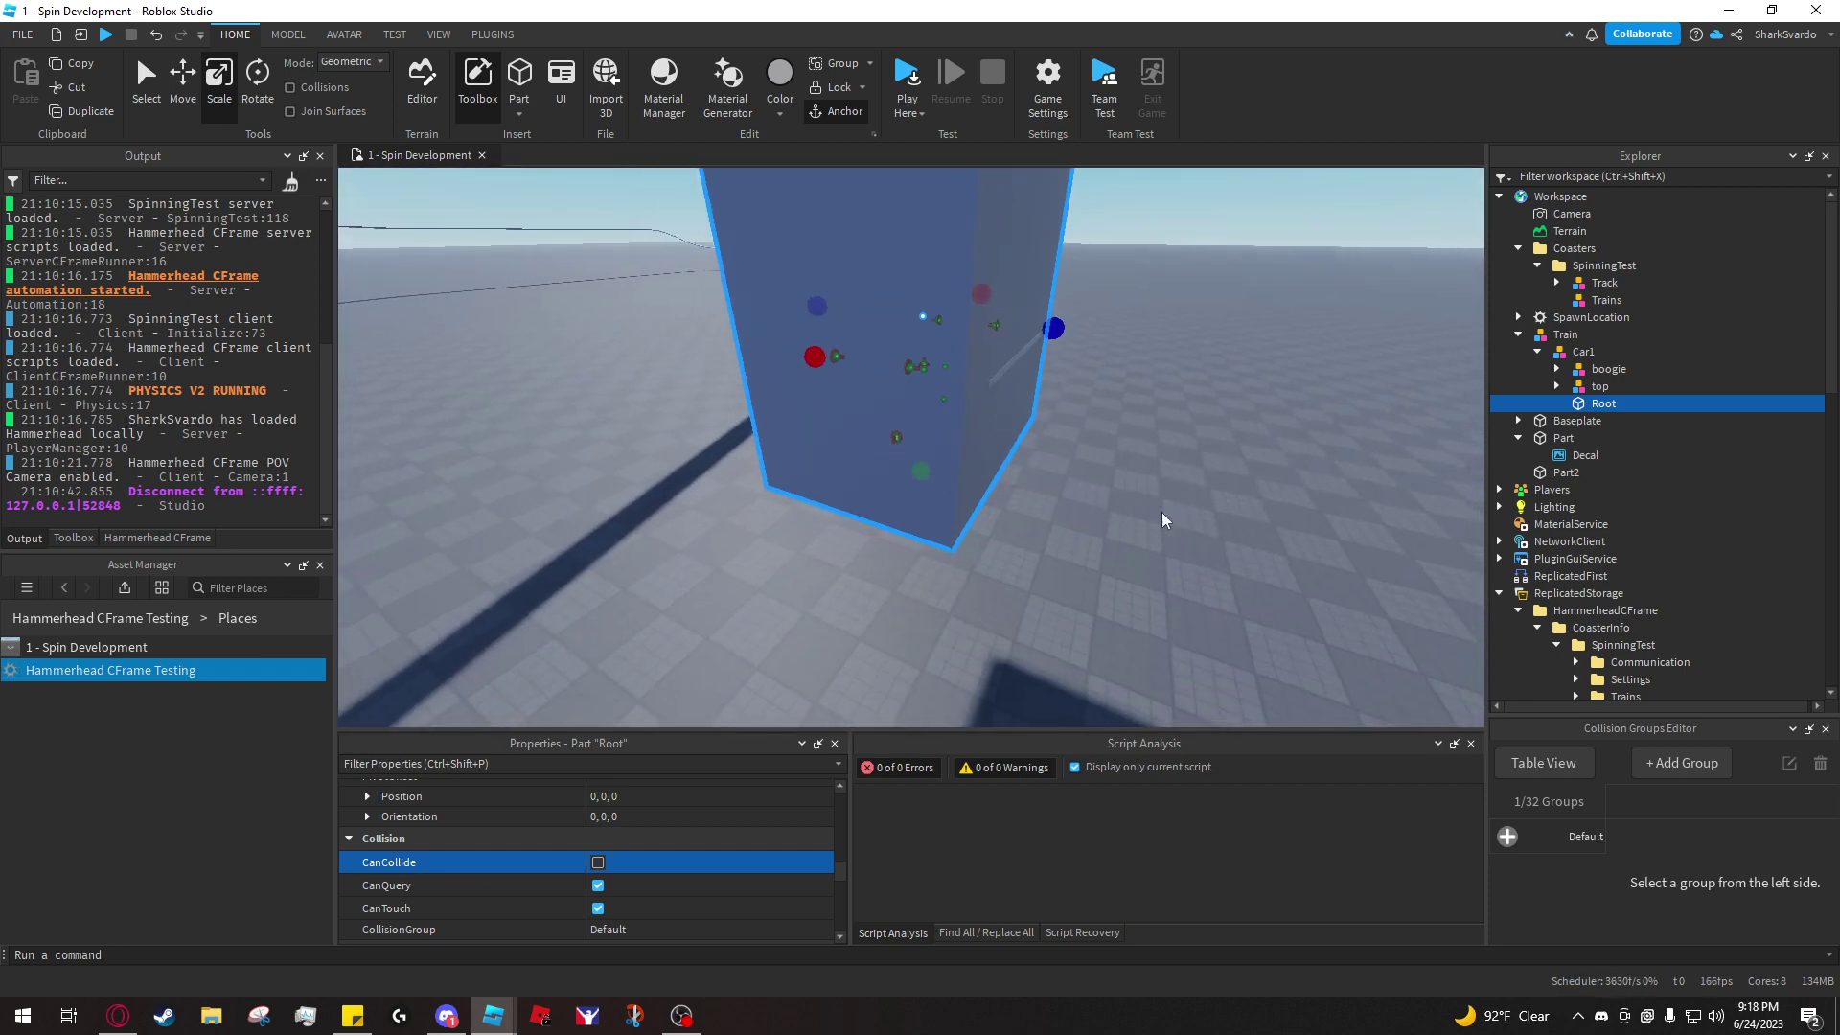
- Set the Root part's Transparency to 1
{"action": "scroll", "coordinate": [683, 872], "scroll_direction": "up", "scroll_amount": 3}
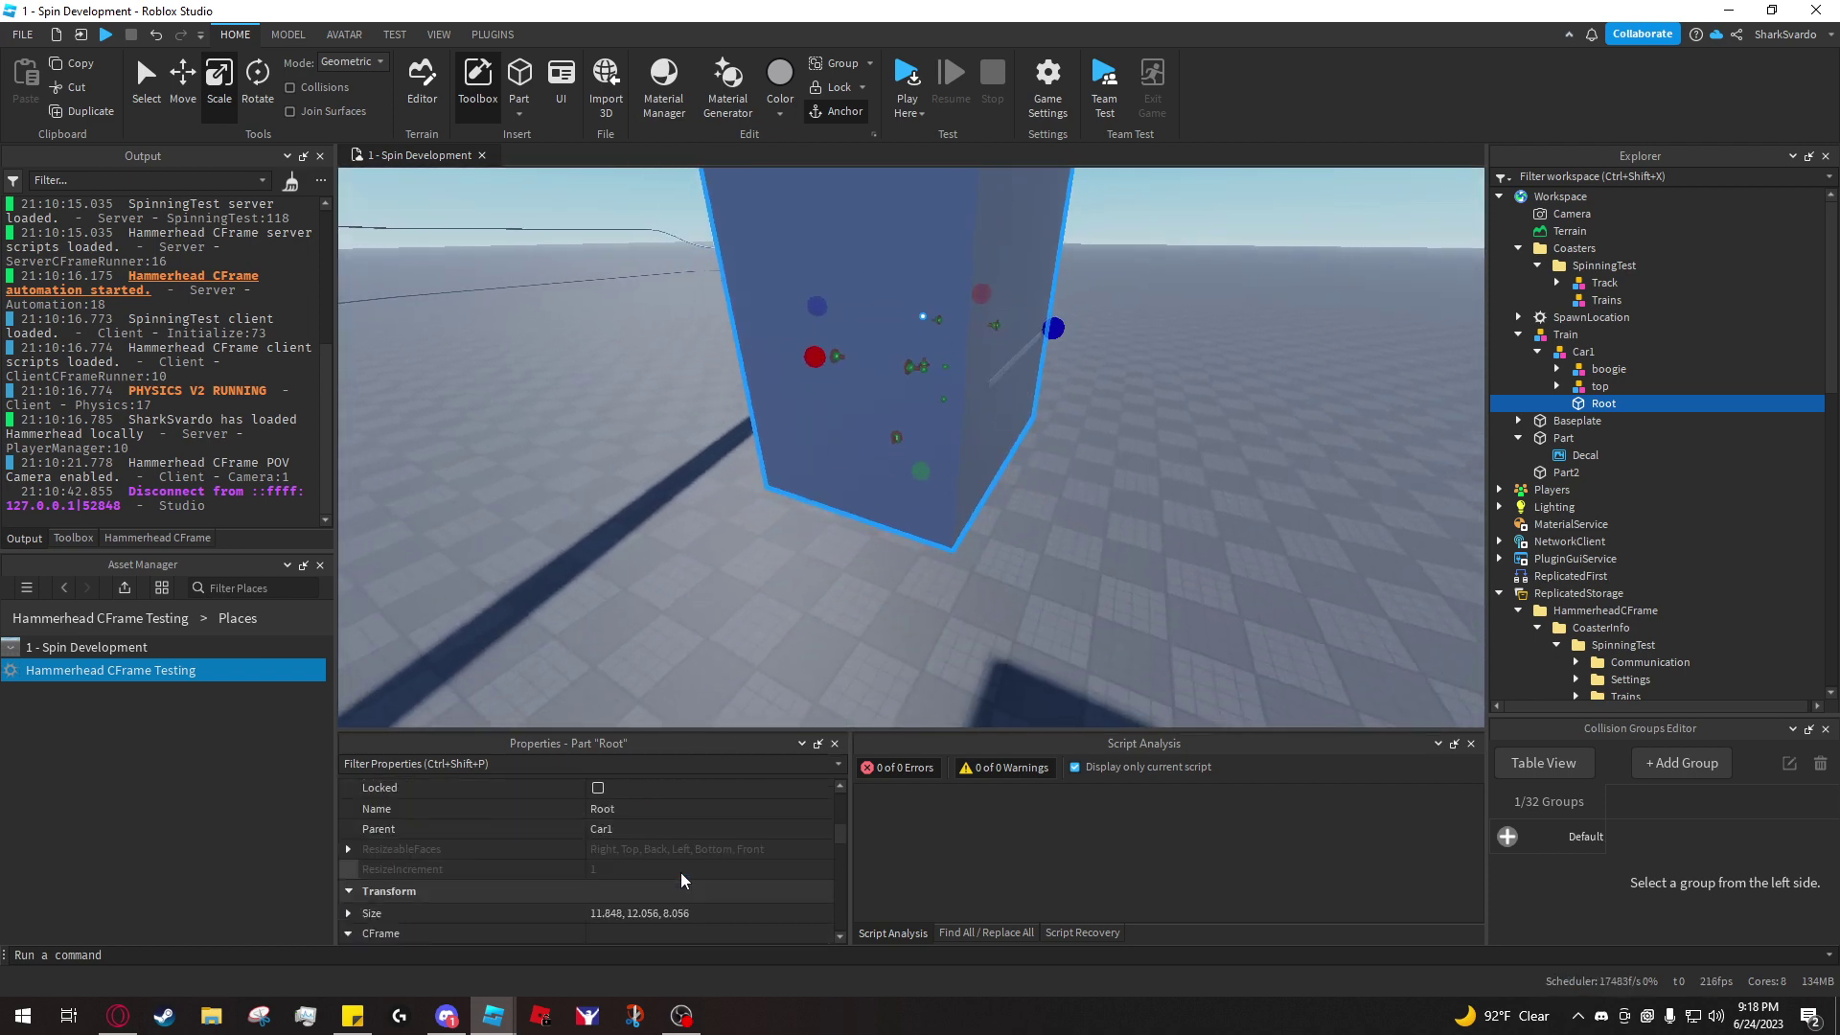
{"action": "scroll", "coordinate": [681, 879], "scroll_direction": "up", "scroll_amount": 8}
{"action": "scroll", "coordinate": [681, 880], "scroll_direction": "up", "scroll_amount": 1}
{"action": "left_click", "coordinate": [680, 875]}
{"action": "type", "text": "1"}
{"action": "key", "text": "Return"}
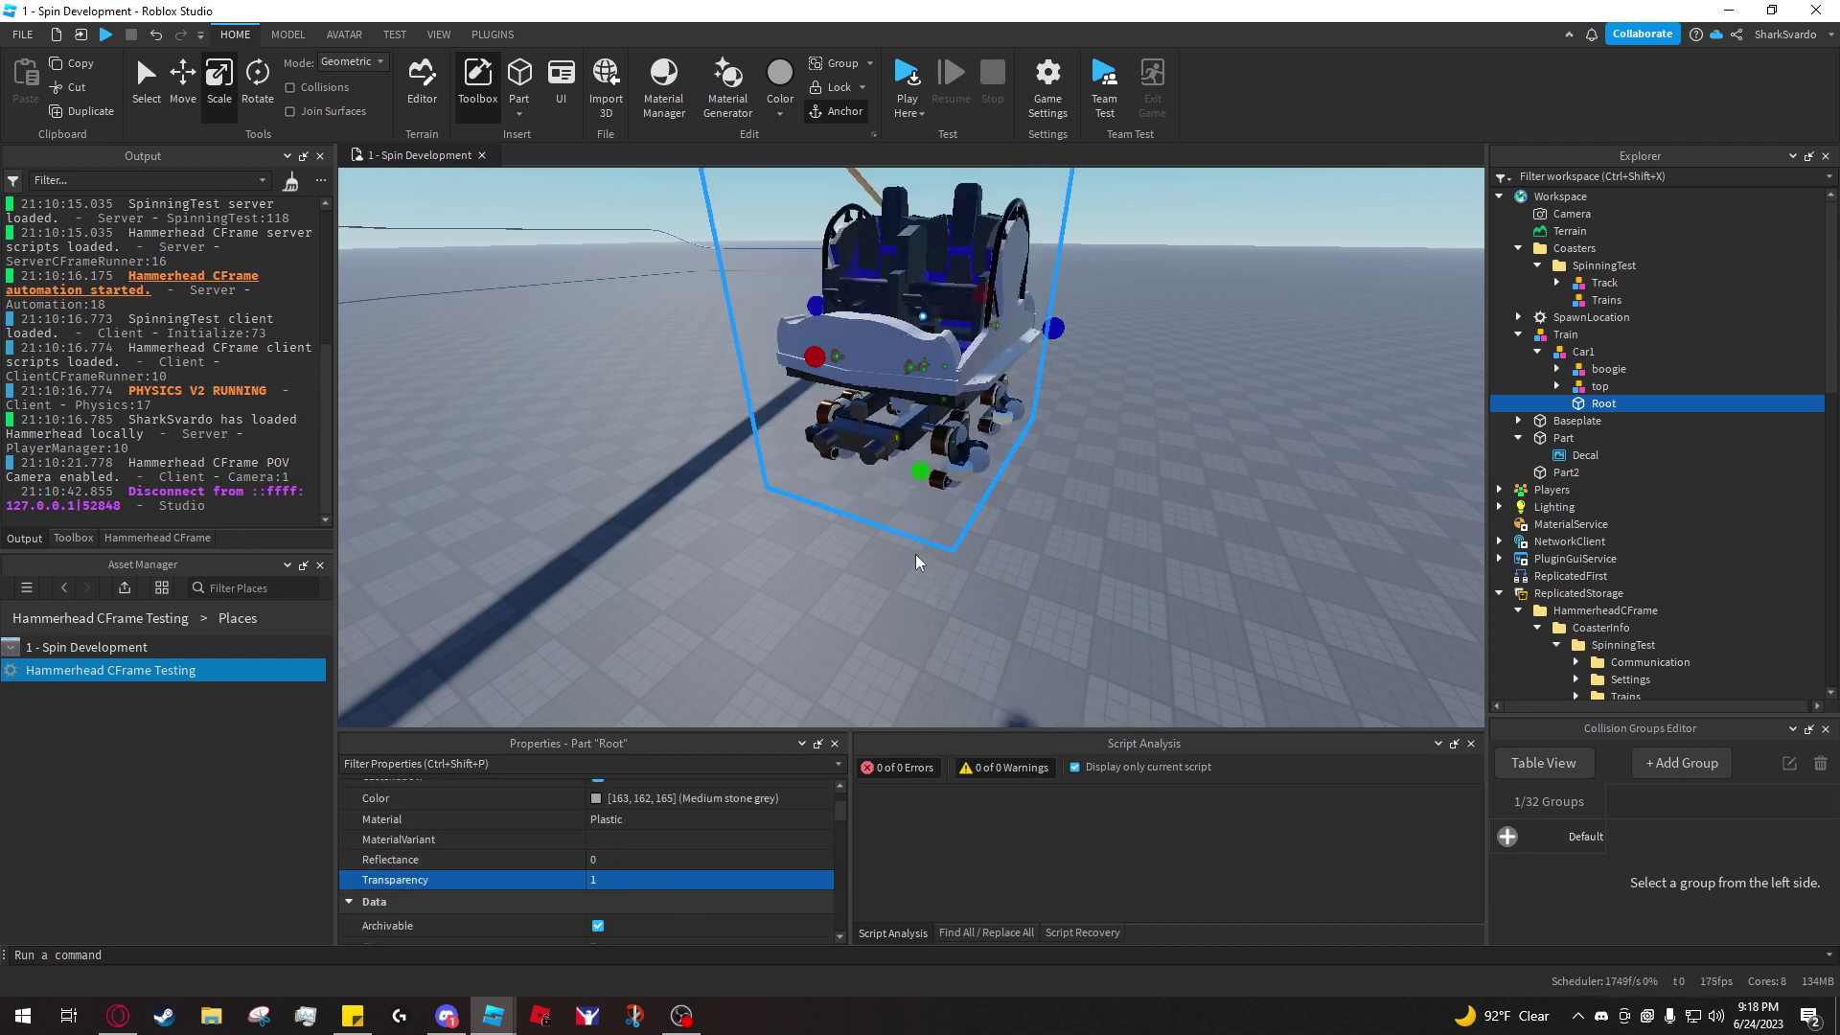
- Examine from the side and end how the Root box surrounds the car along its length
{"action": "key", "text": "e"}
{"action": "right_click_drag", "start_coordinate": [1022, 509], "coordinate": [849, 474]}
{"action": "key", "text": "w"}
{"action": "key", "text": "f"}
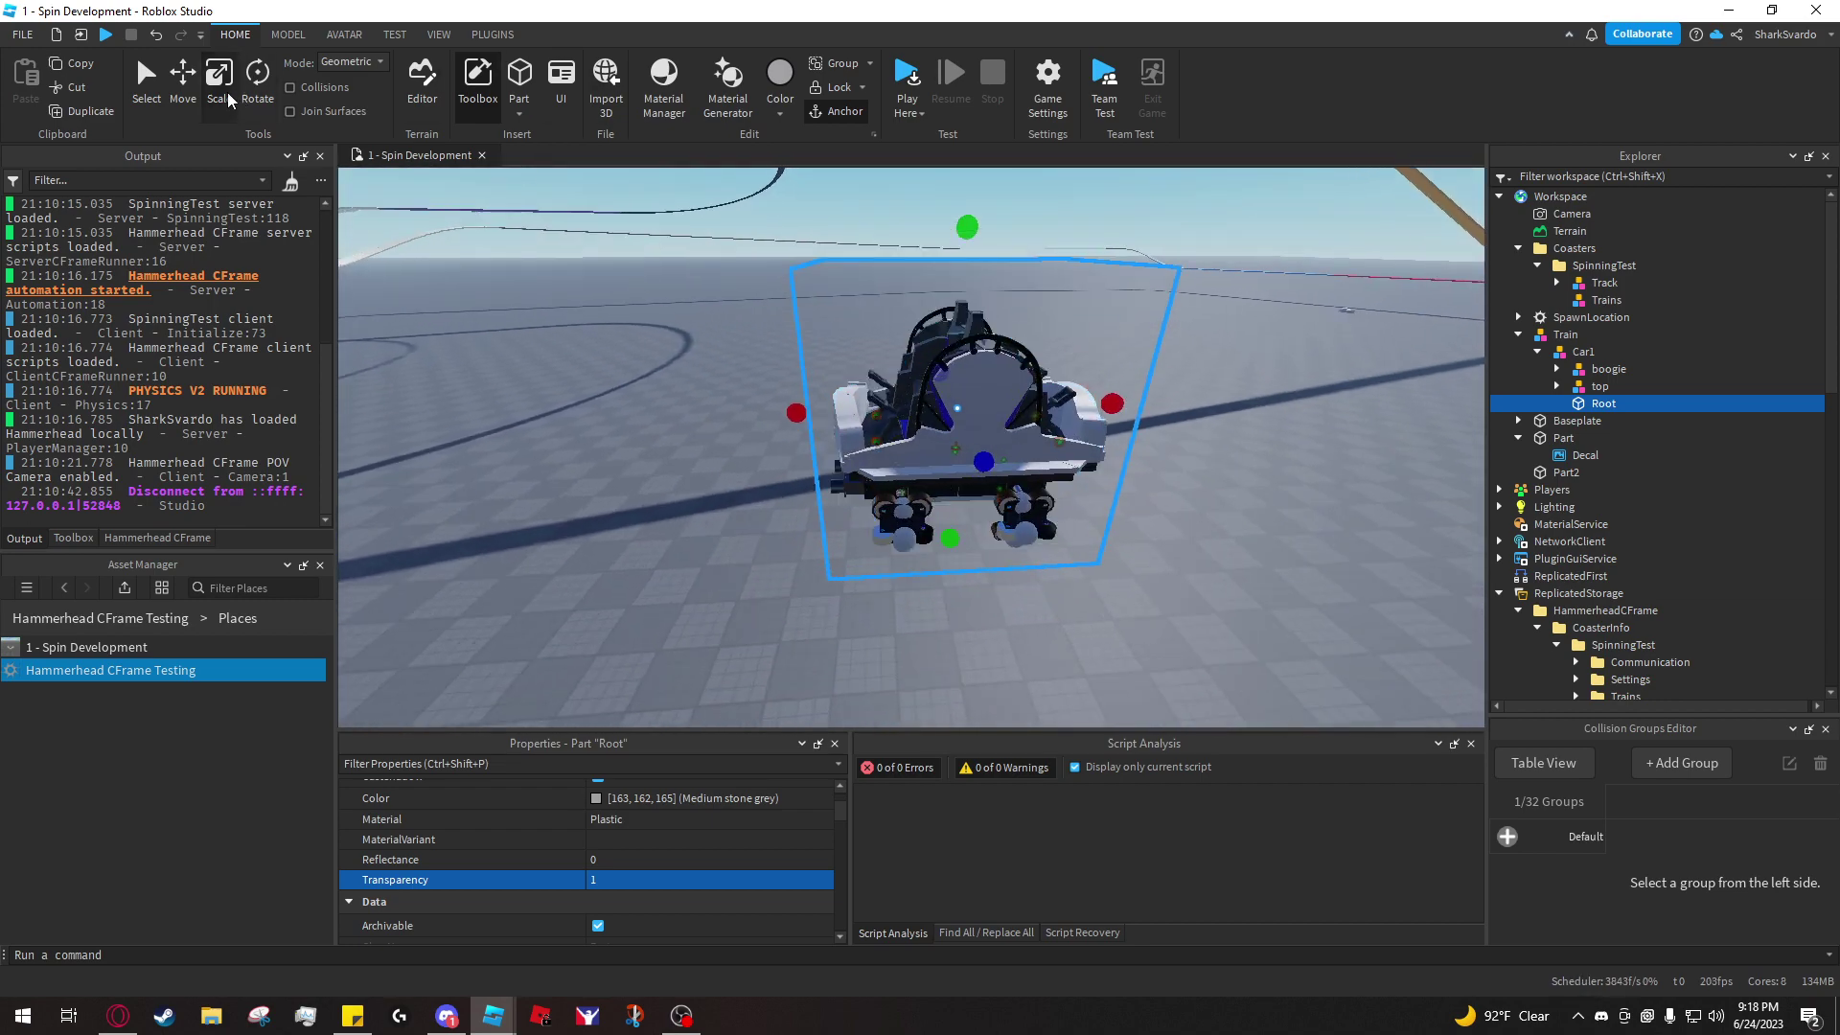
{"action": "scroll", "coordinate": [644, 331], "scroll_direction": "up", "scroll_amount": 2}
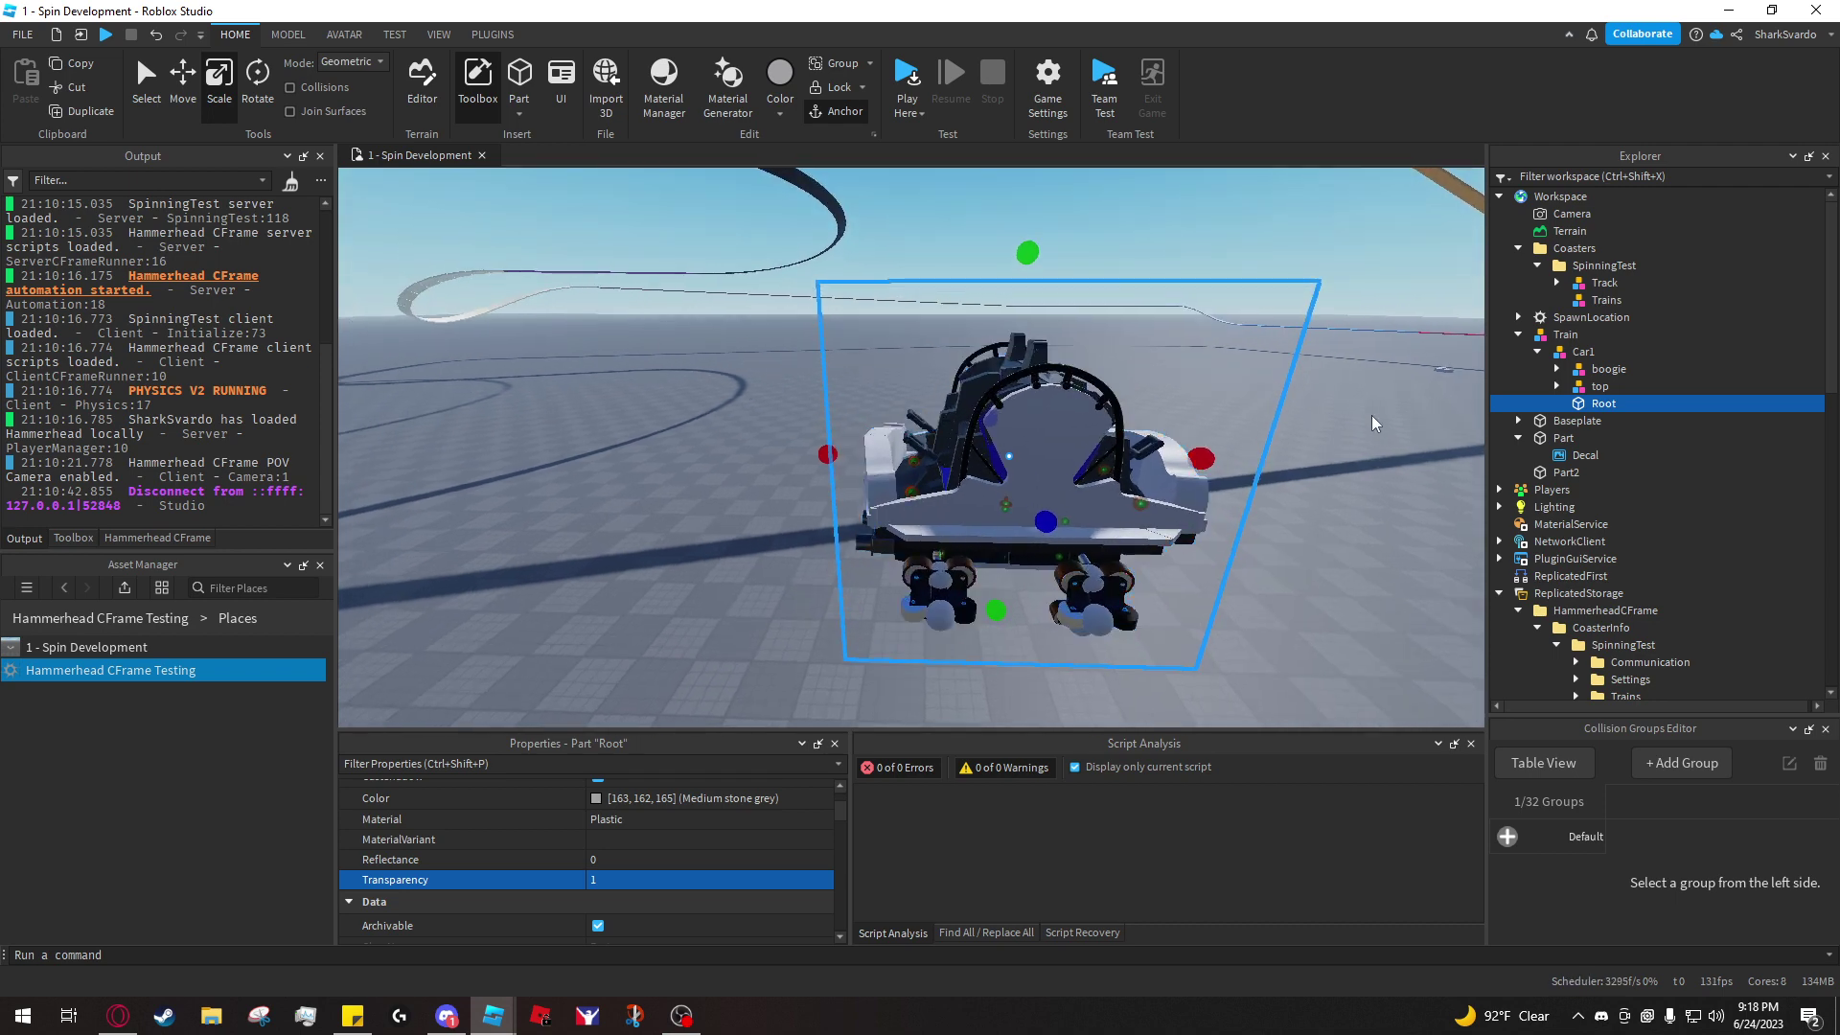
{"action": "key", "text": "w"}
{"action": "right_click_drag", "start_coordinate": [934, 370], "coordinate": [924, 370]}
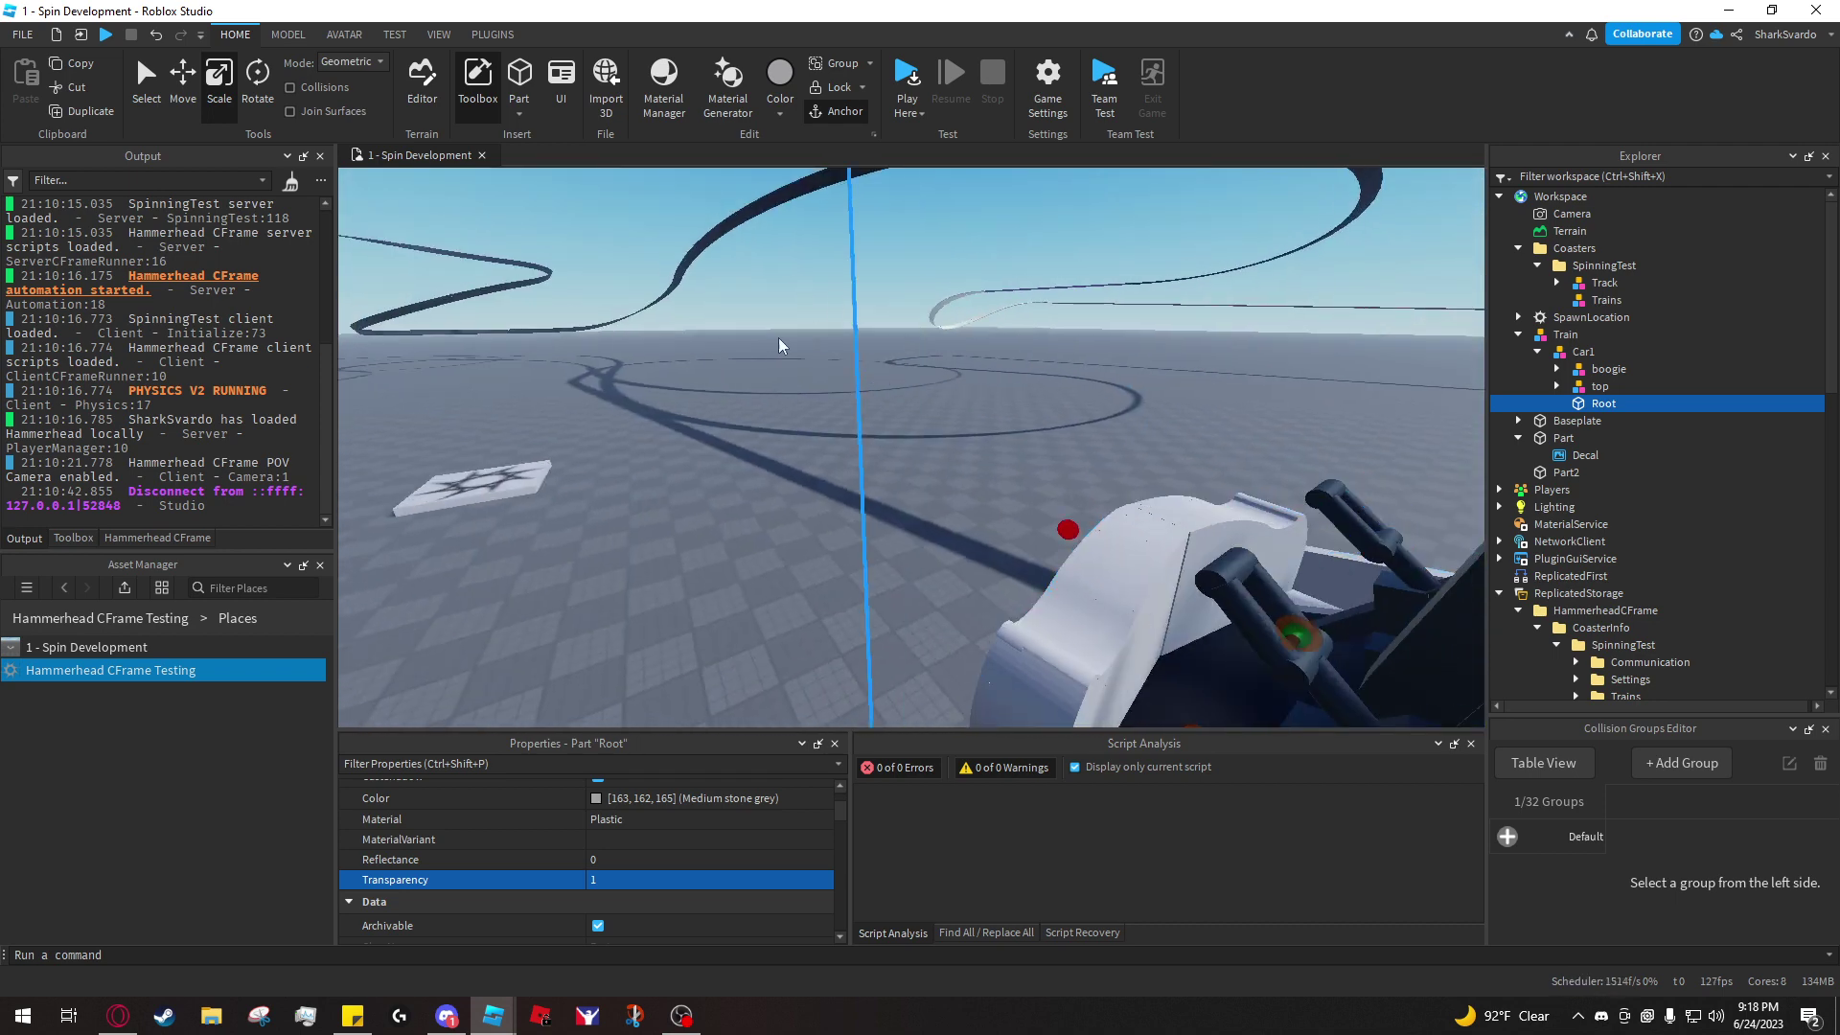
{"action": "right_click_drag", "start_coordinate": [779, 337], "coordinate": [1007, 369]}
{"action": "key", "text": "a"}
- Copy Root's X size and store it on Car1 as a new numeric attribute named Length with the value 11.848
{"action": "scroll", "coordinate": [604, 859], "scroll_direction": "down", "scroll_amount": 5}
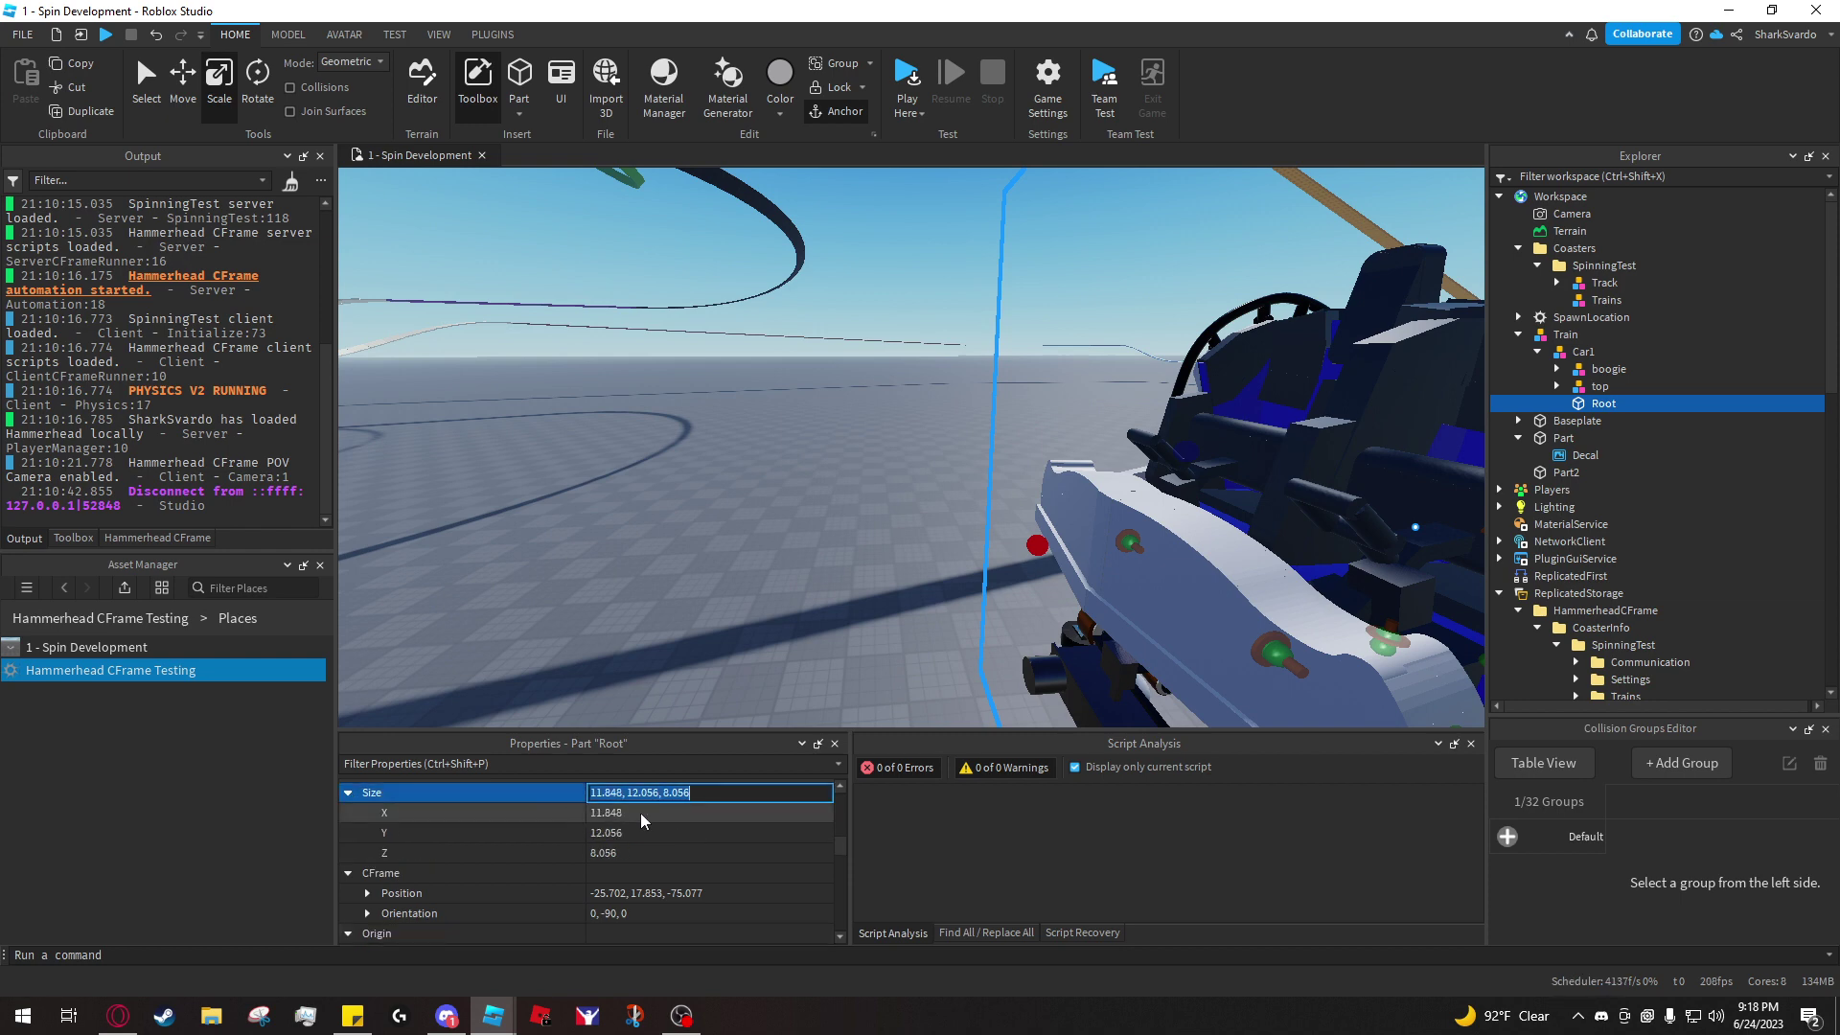
{"action": "left_click", "coordinate": [640, 813]}
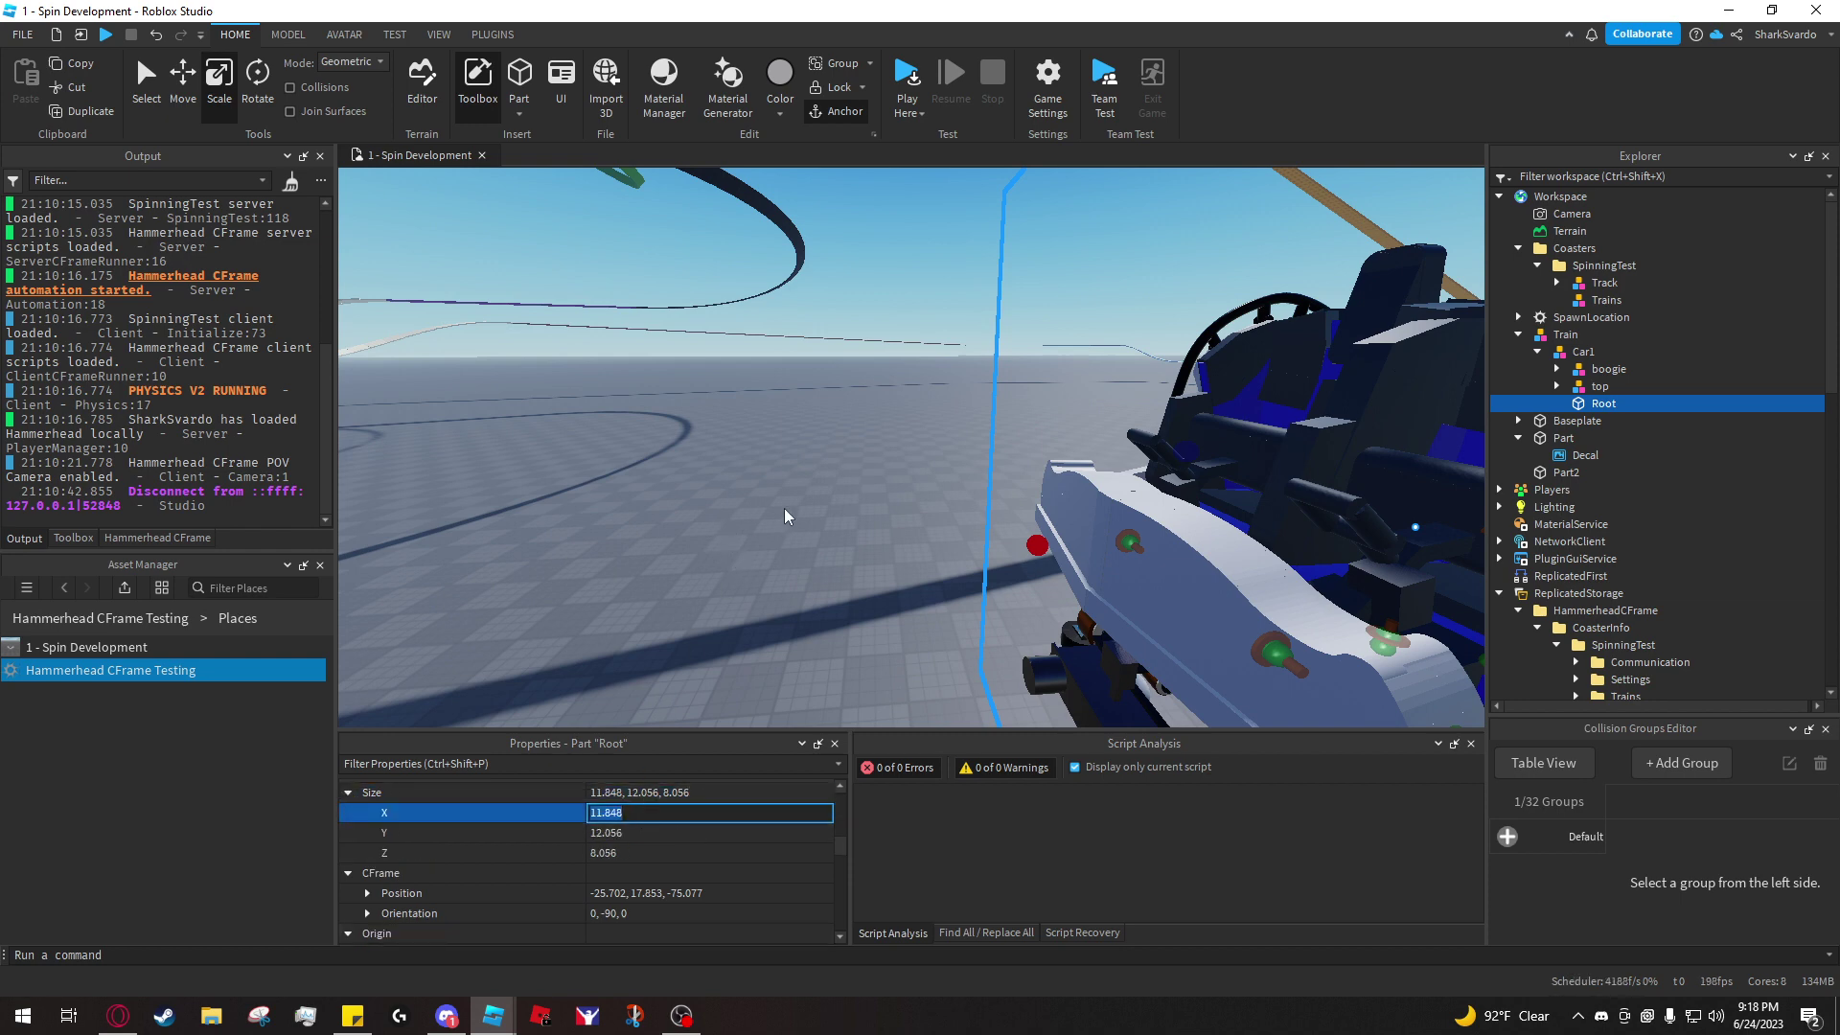
{"action": "left_click", "coordinate": [1583, 352]}
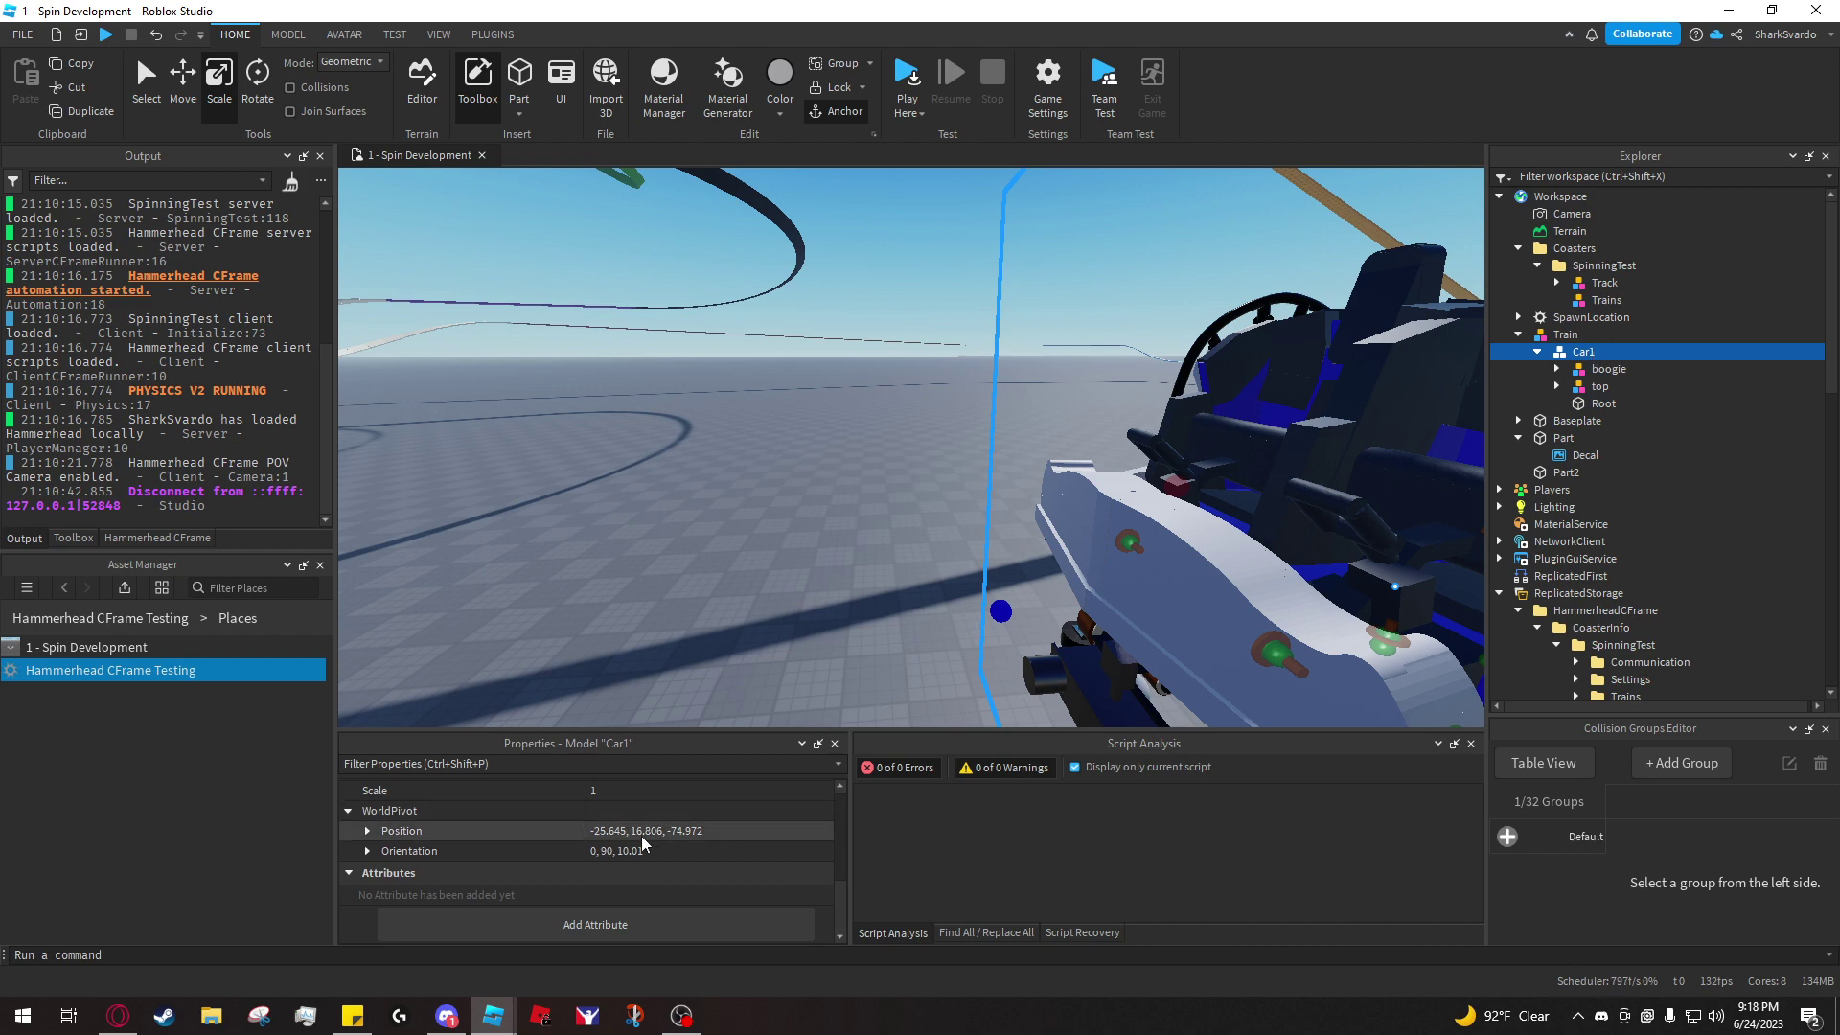
{"action": "left_click", "coordinate": [623, 923]}
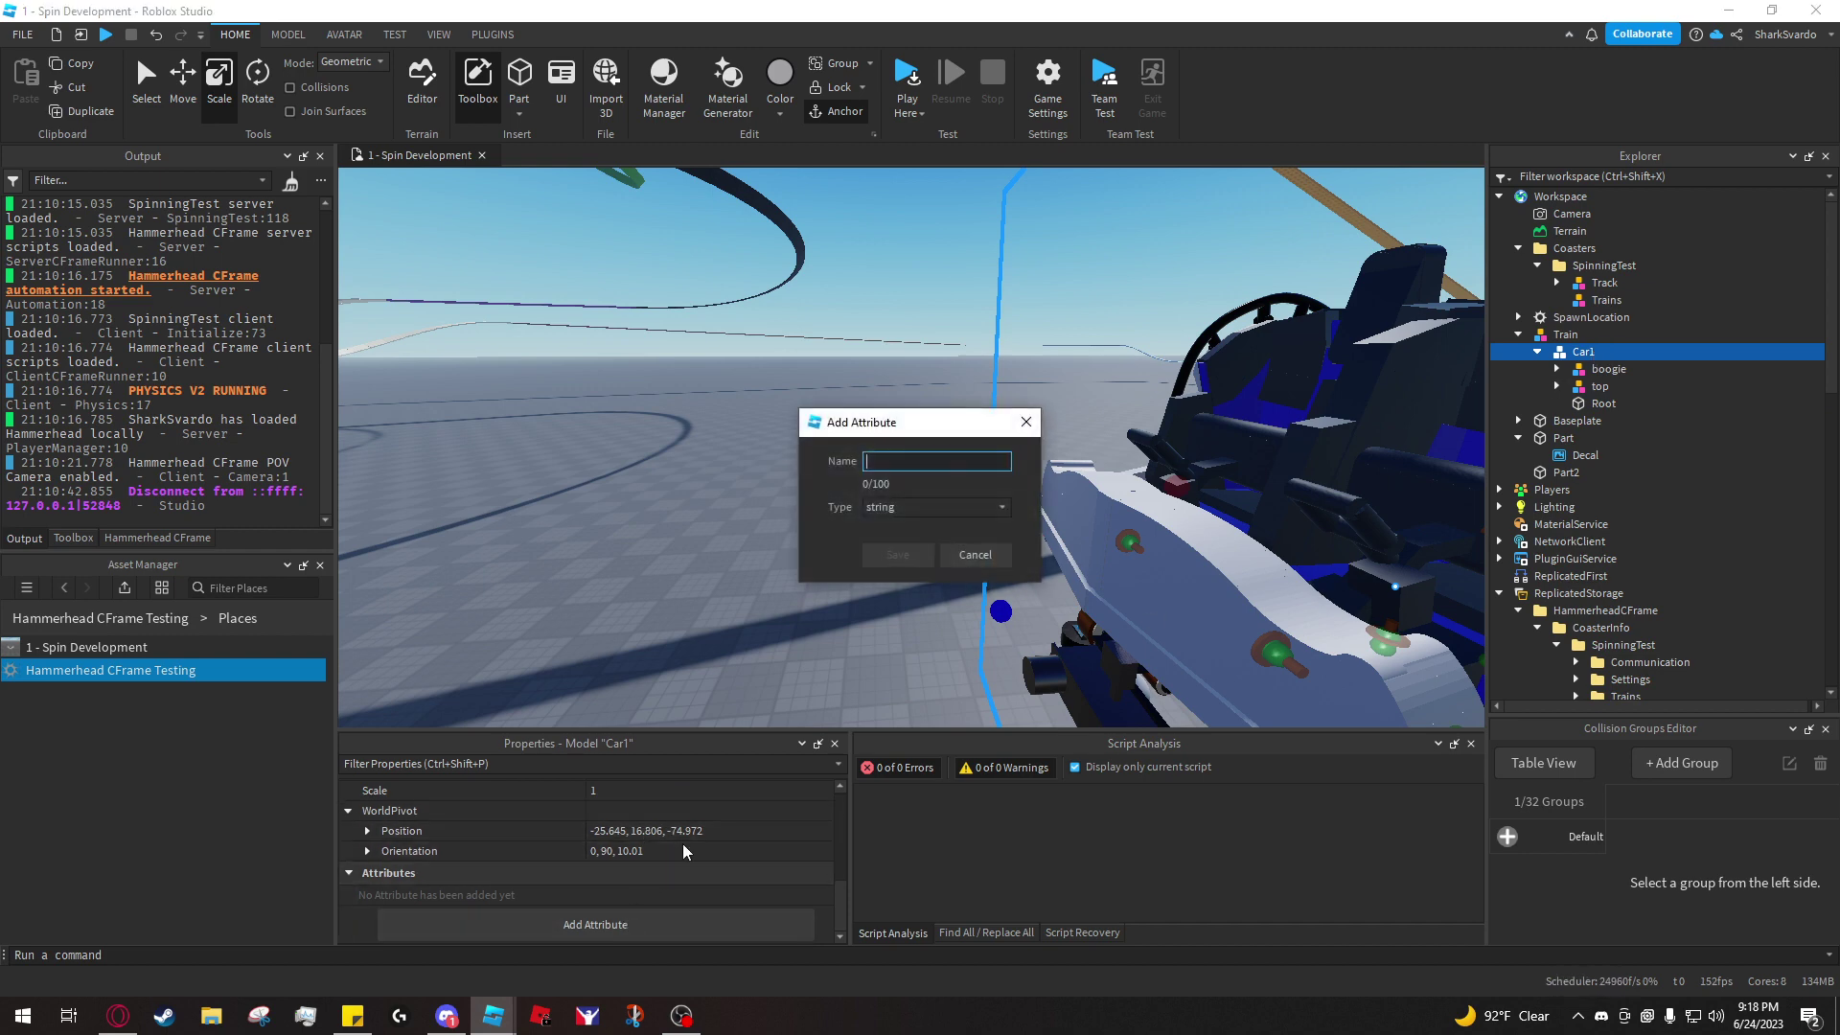
{"action": "left_click", "coordinate": [913, 507]}
{"action": "left_click", "coordinate": [907, 554]}
{"action": "left_click", "coordinate": [890, 556]}
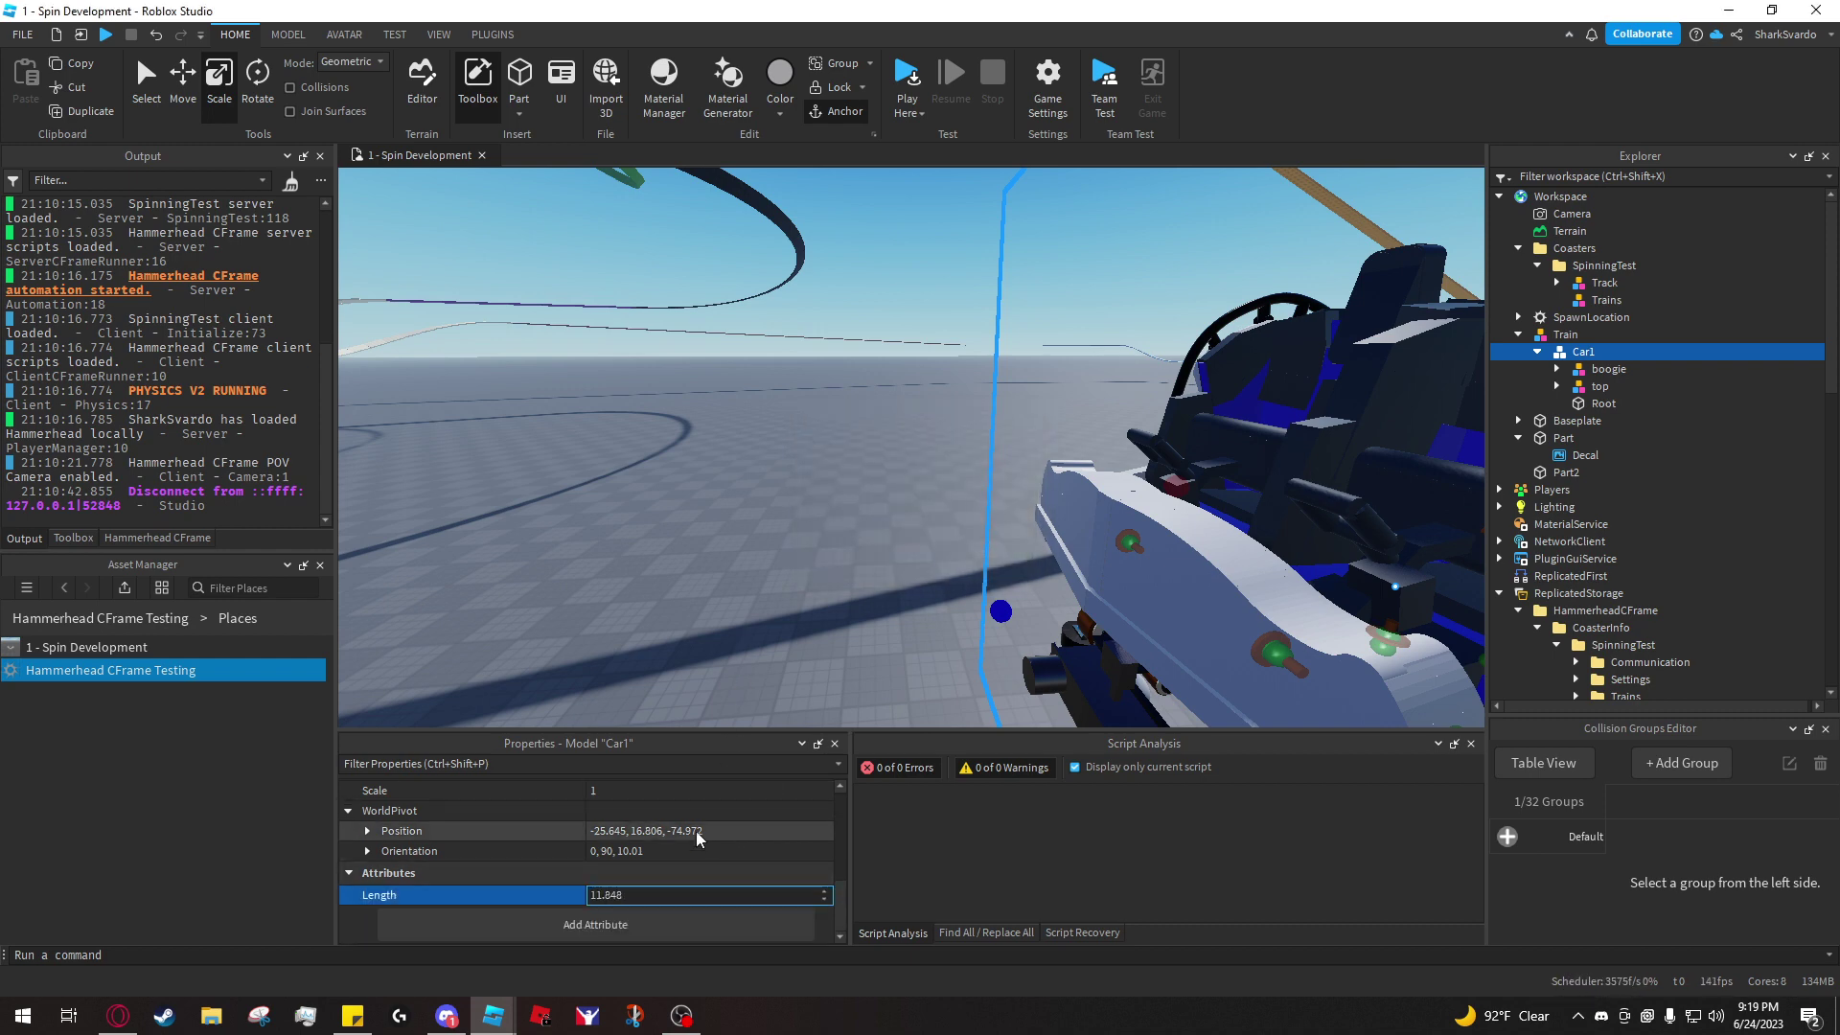
- Set Car1's PrimaryPart to the Root part
{"action": "key", "text": "Return"}
{"action": "scroll", "coordinate": [693, 842], "scroll_direction": "up", "scroll_amount": 3}
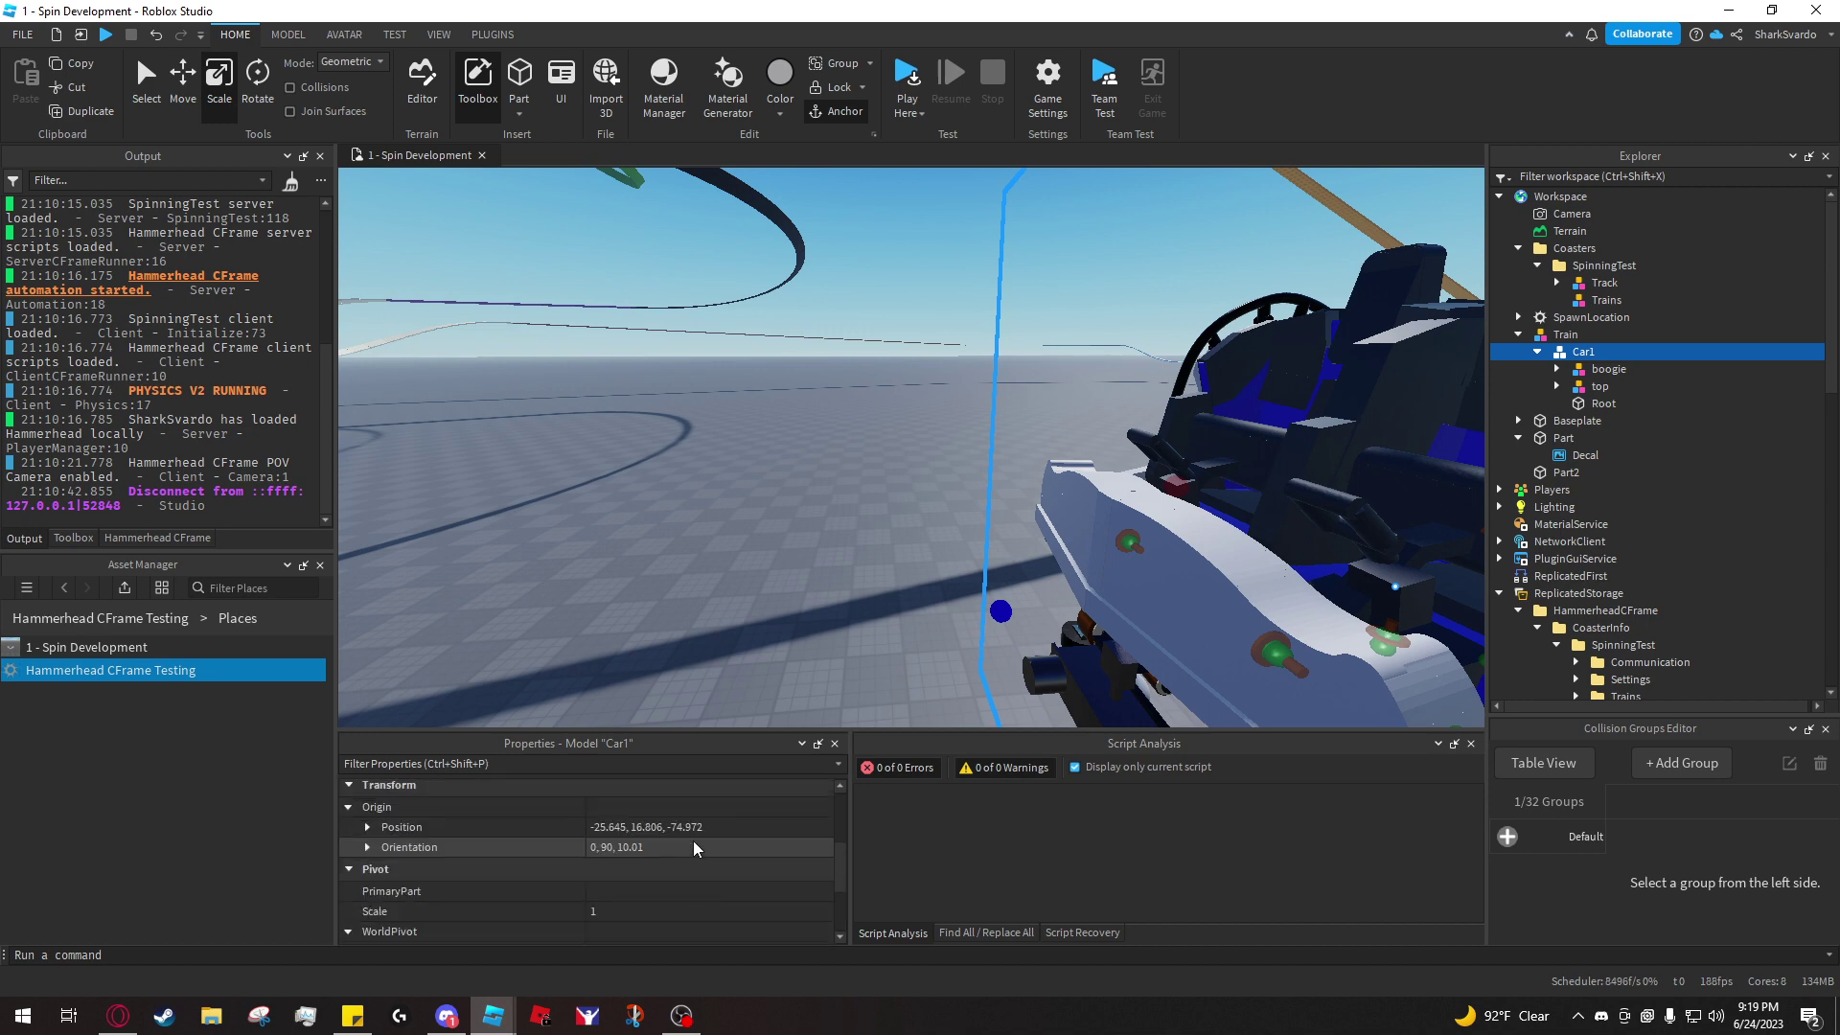
{"action": "left_click", "coordinate": [659, 894]}
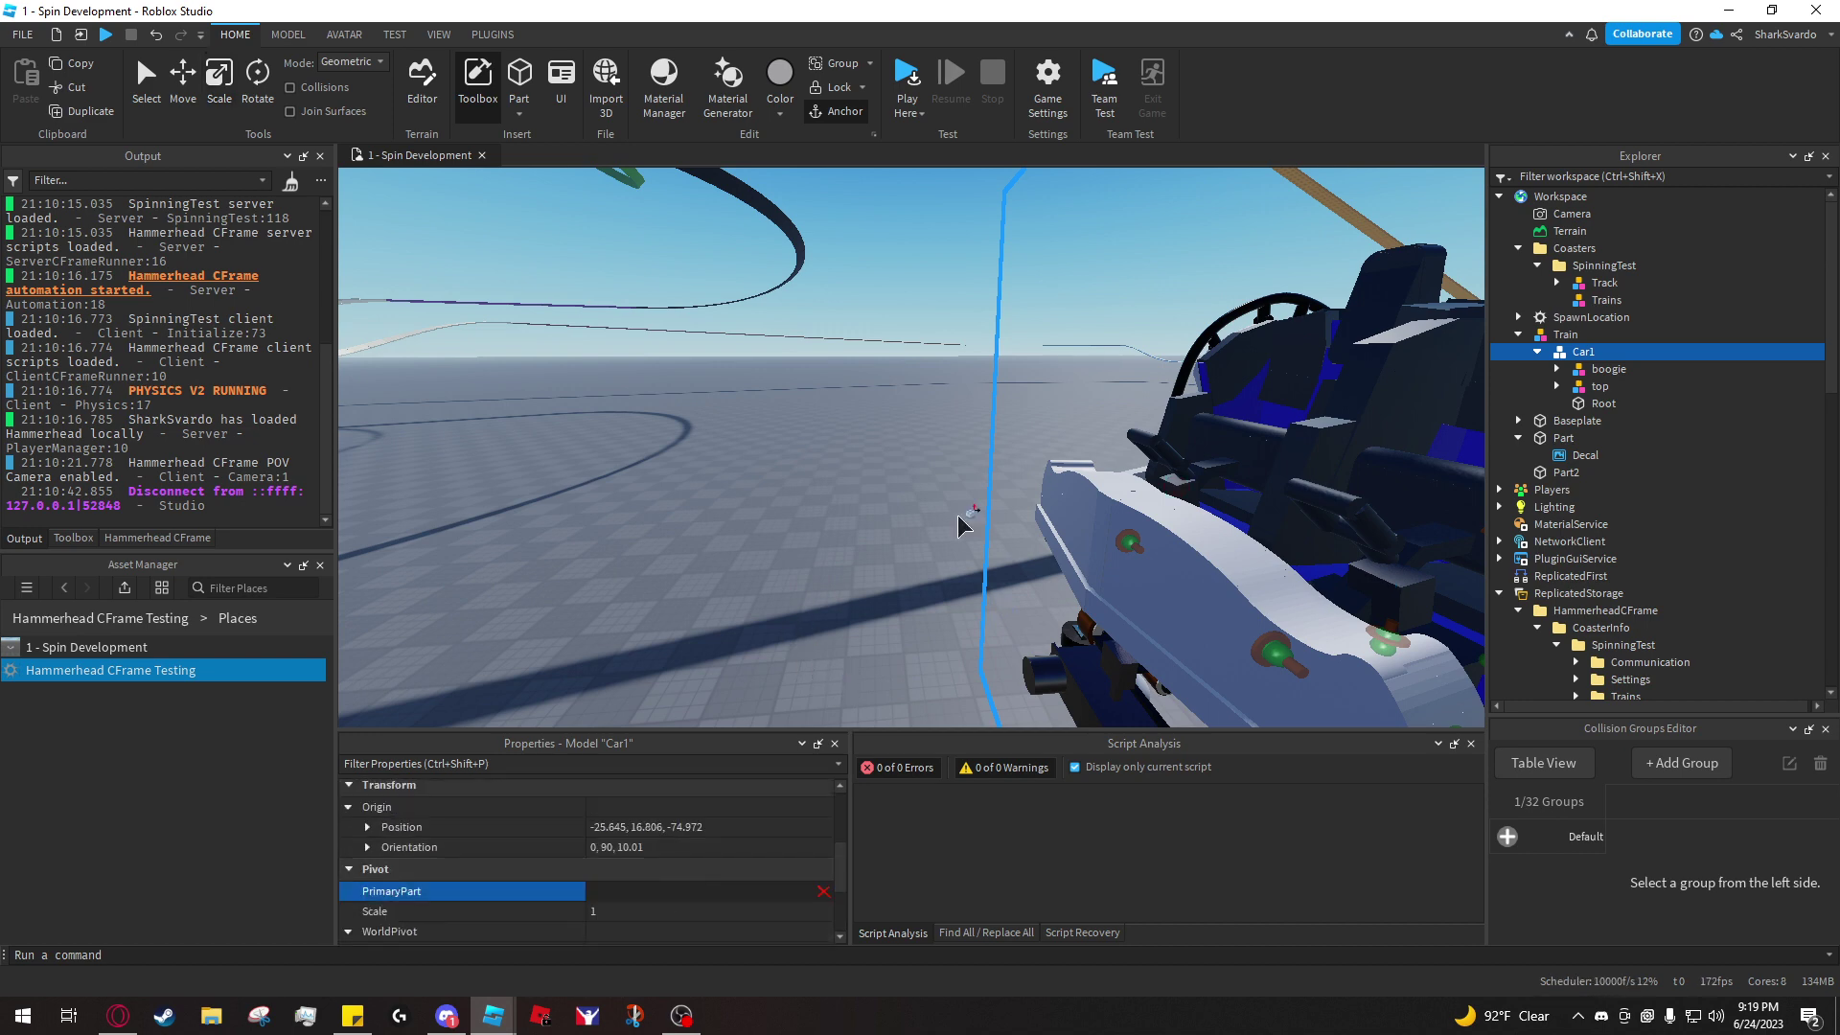
{"action": "right_click_drag", "start_coordinate": [1000, 471], "coordinate": [1049, 480]}
{"action": "key", "text": "q"}
{"action": "key", "text": "w"}
{"action": "key", "text": "e"}
{"action": "key", "text": "e"}
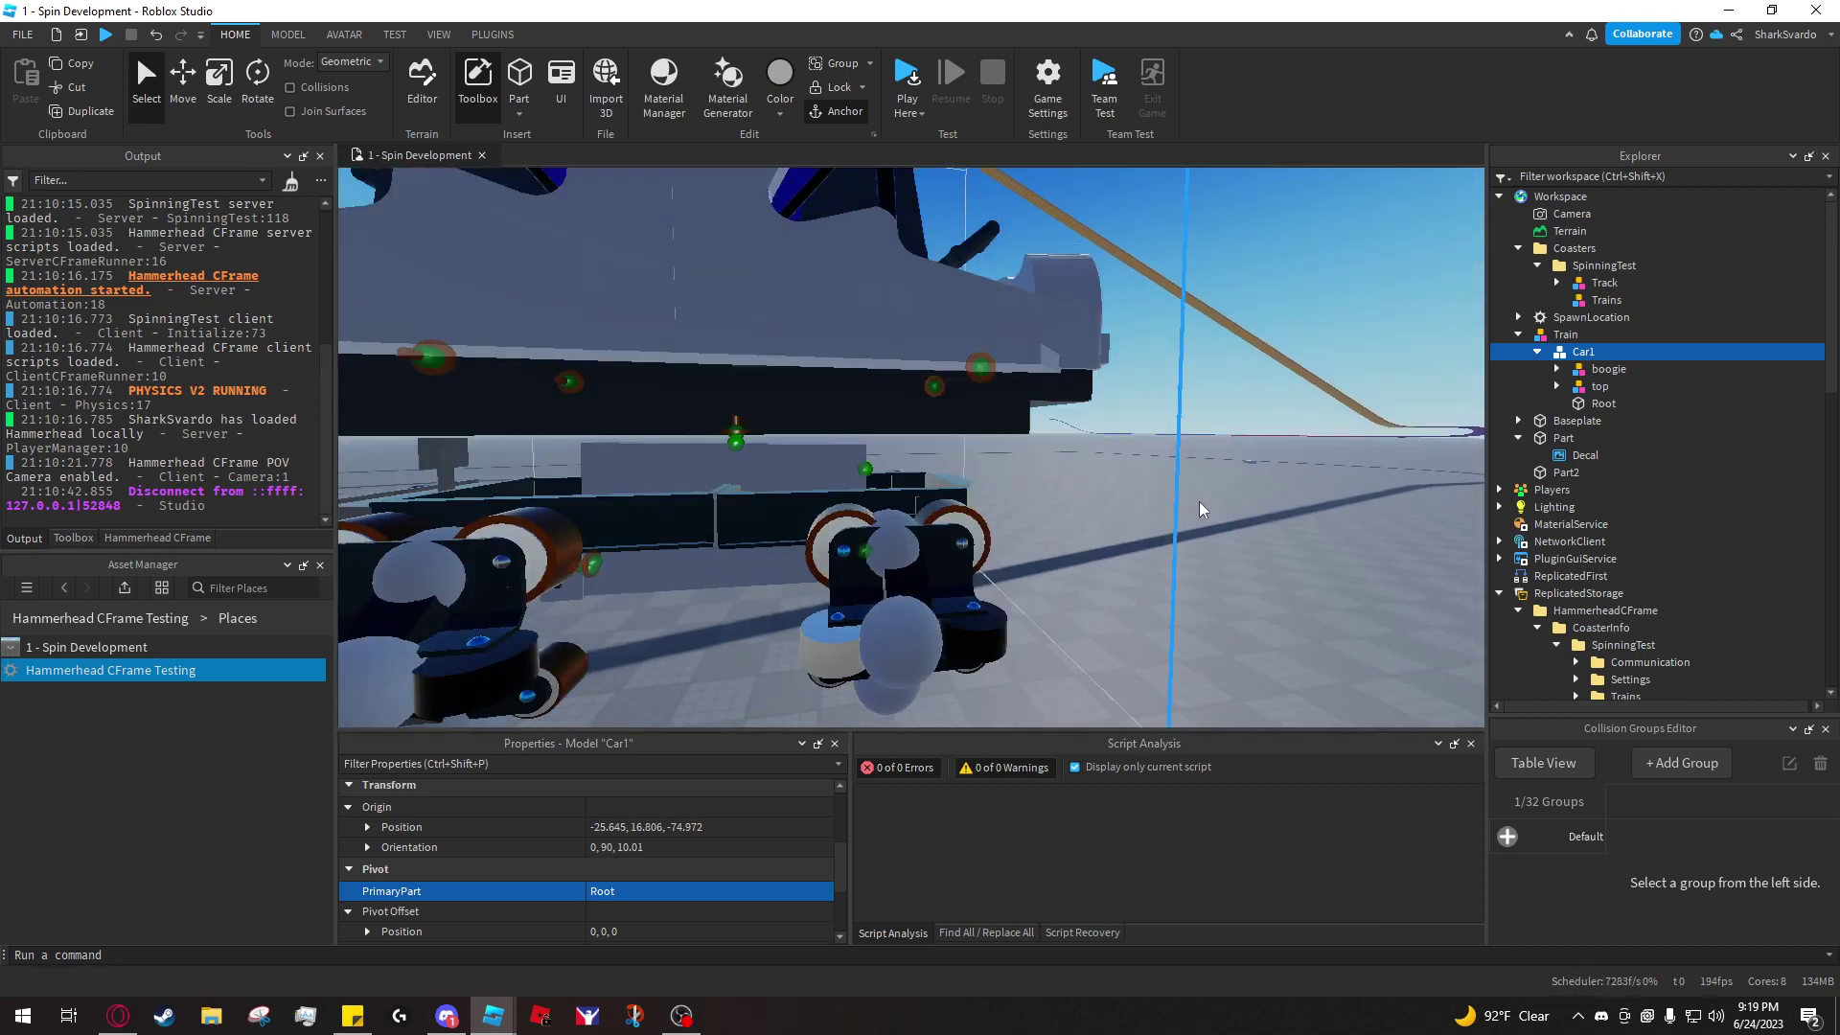
- Rename the top model inside Car1 to SpinModel
{"action": "right_click_drag", "start_coordinate": [1194, 508], "coordinate": [1194, 517]}
{"action": "key", "text": "s"}
{"action": "key", "text": "q"}
{"action": "key", "text": "w"}
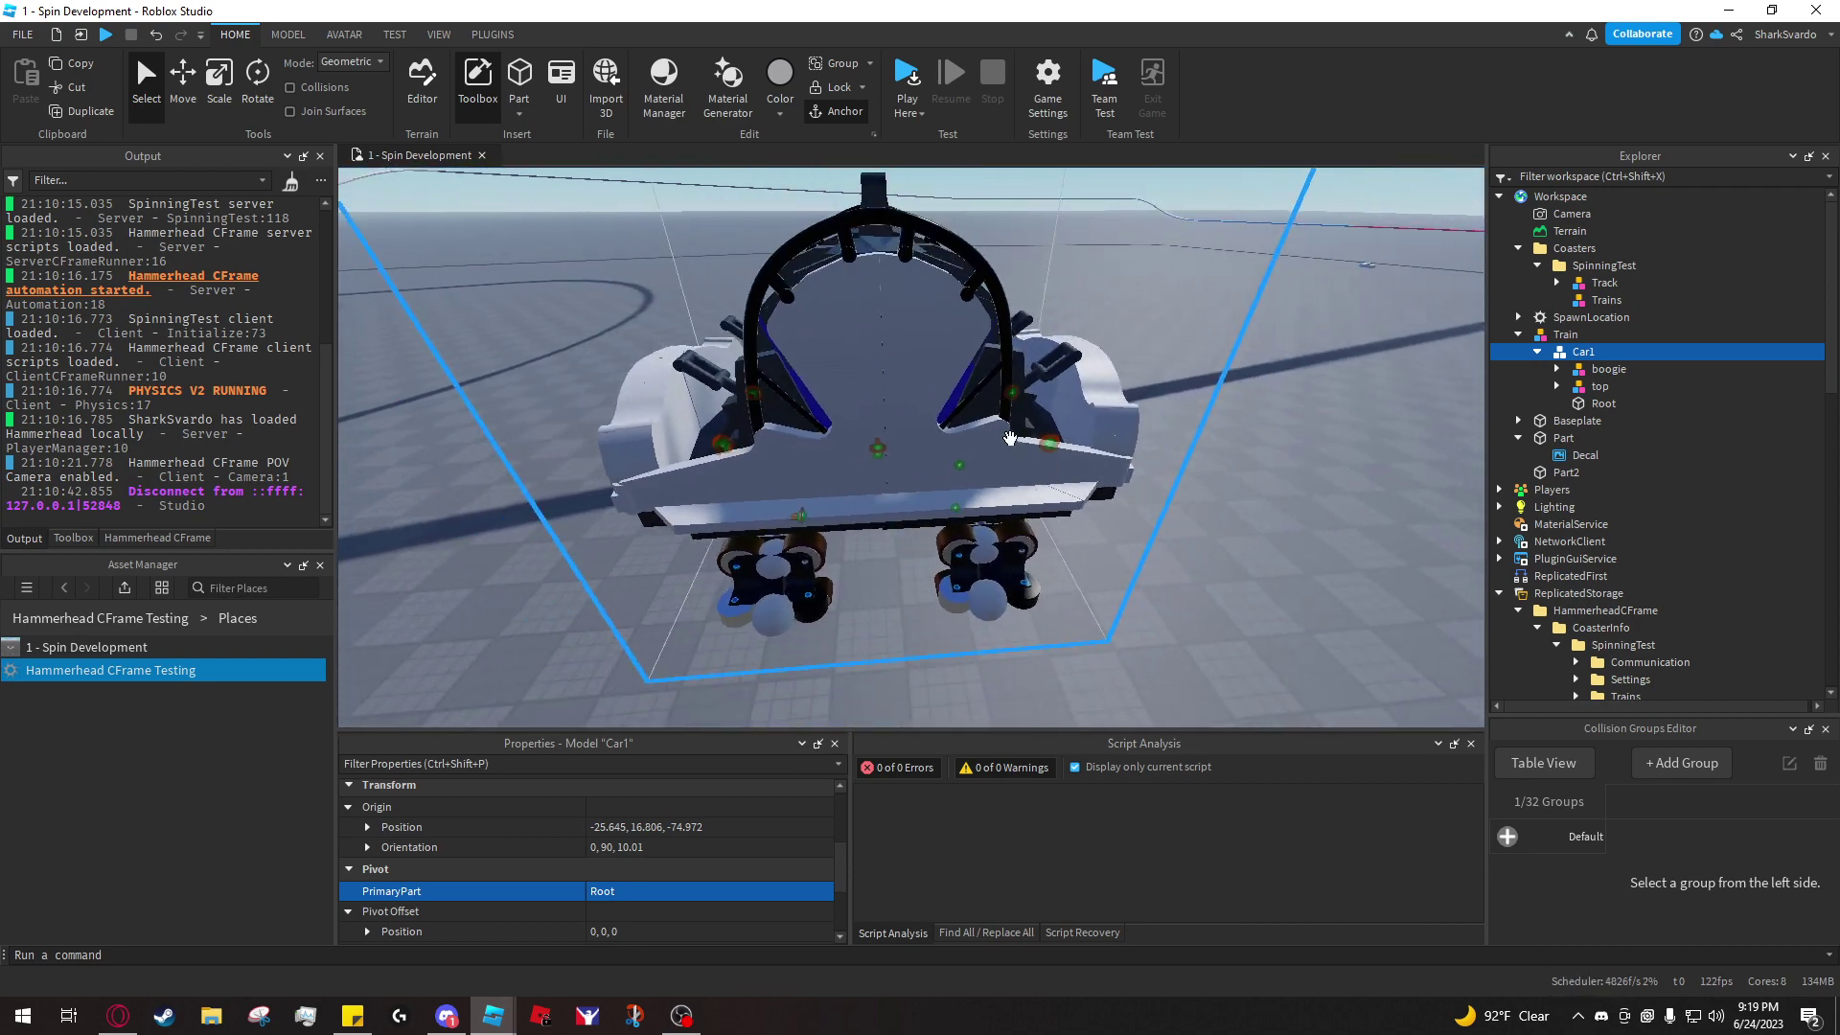
{"action": "right_click_drag", "start_coordinate": [979, 328], "coordinate": [979, 328]}
{"action": "middle_click_drag", "start_coordinate": [978, 328], "coordinate": [1062, 353]}
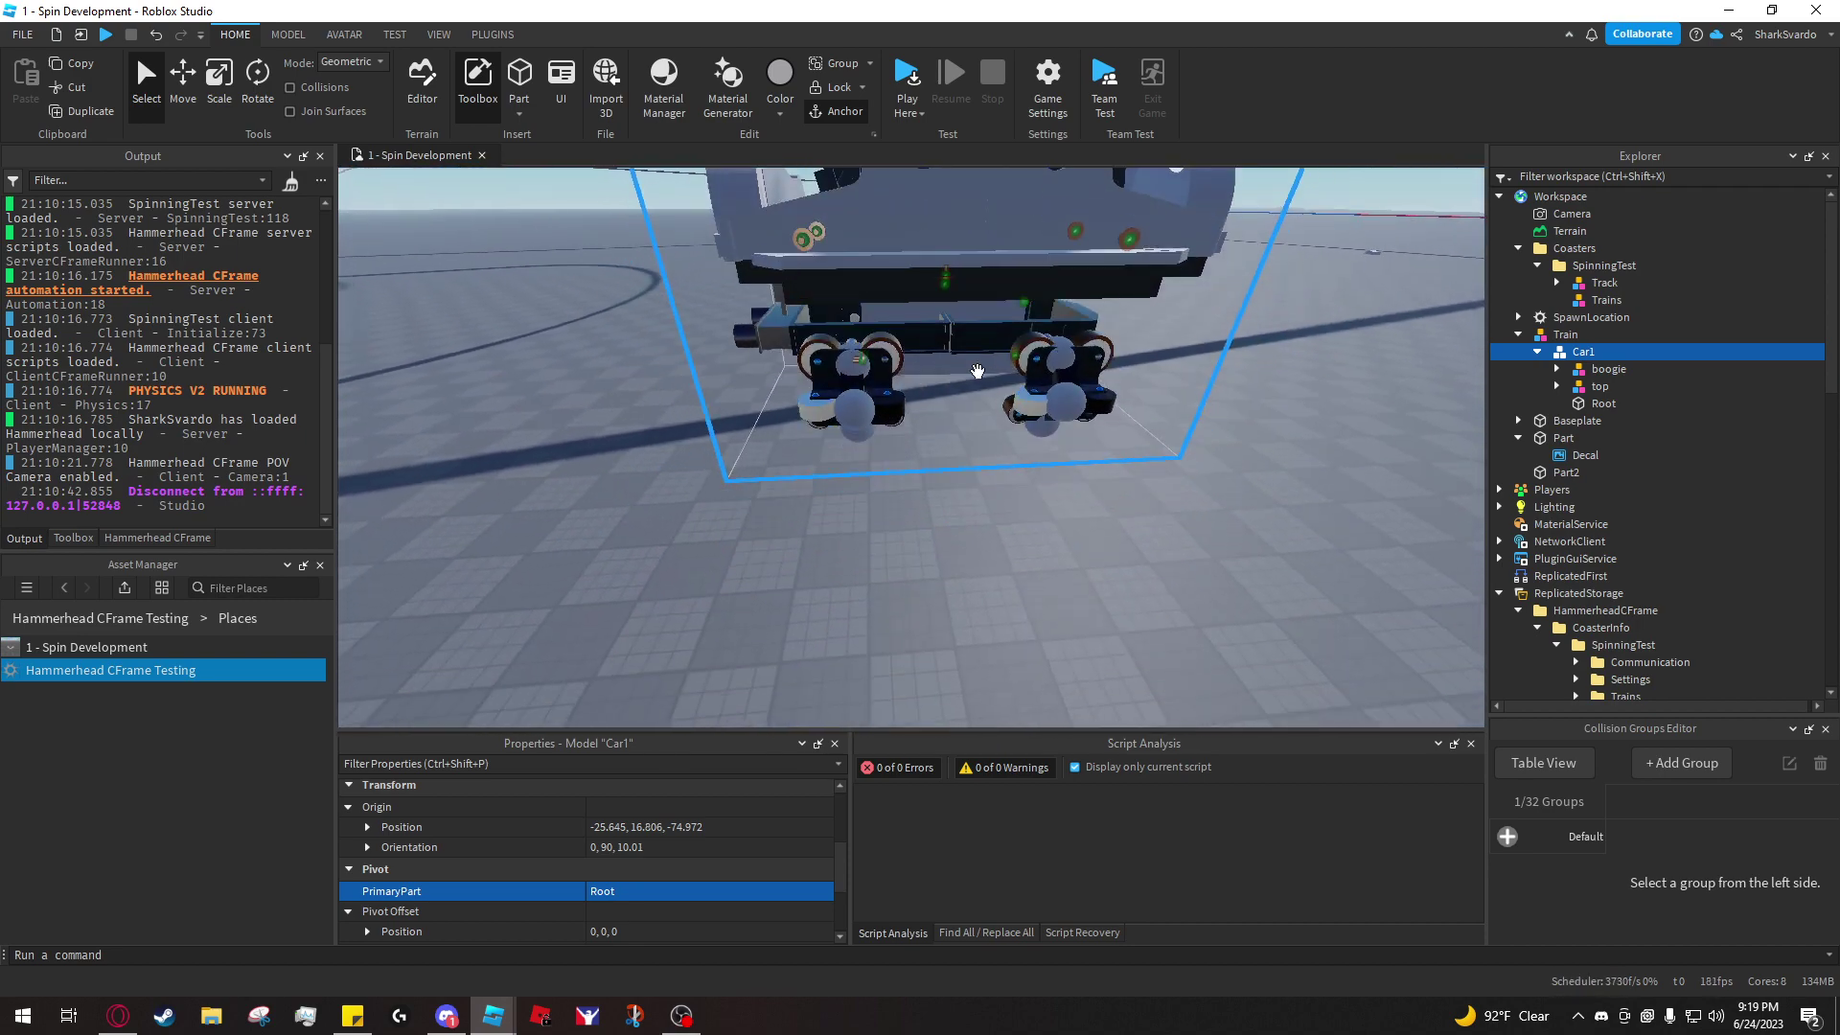
{"action": "middle_click_drag", "start_coordinate": [996, 423], "coordinate": [1054, 441]}
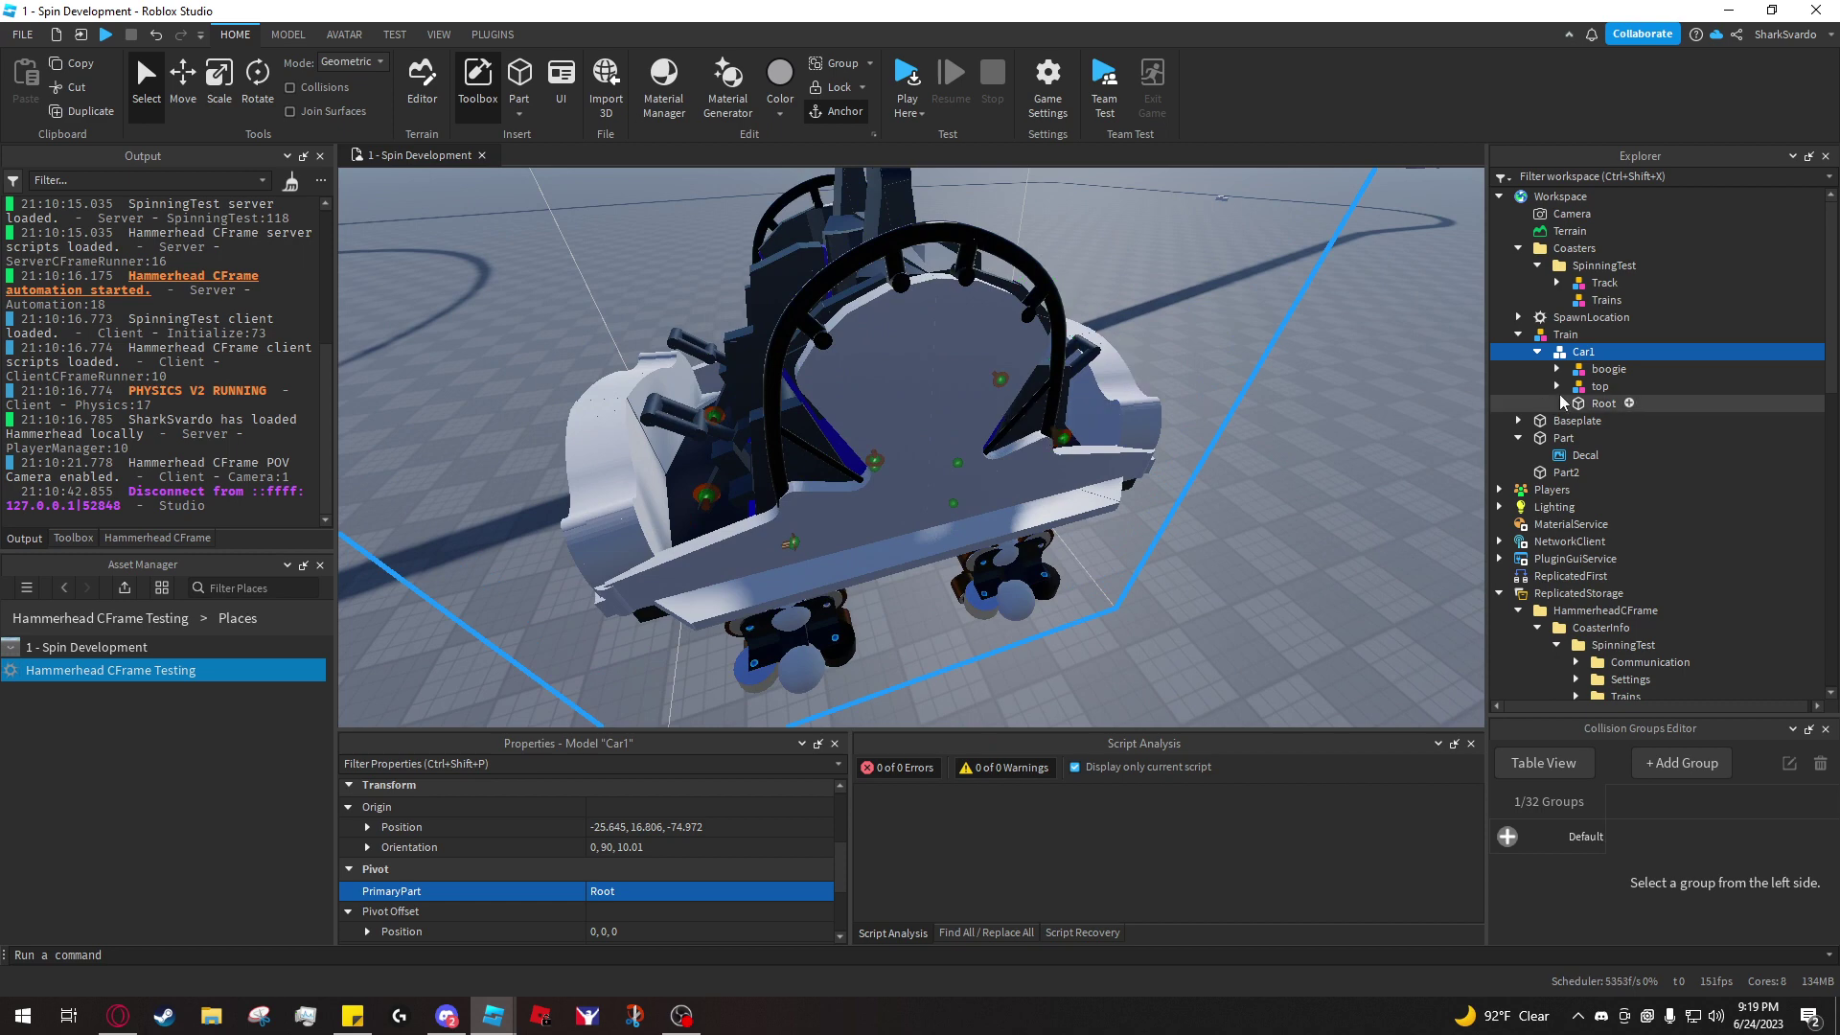
{"action": "left_click", "coordinate": [1580, 388]}
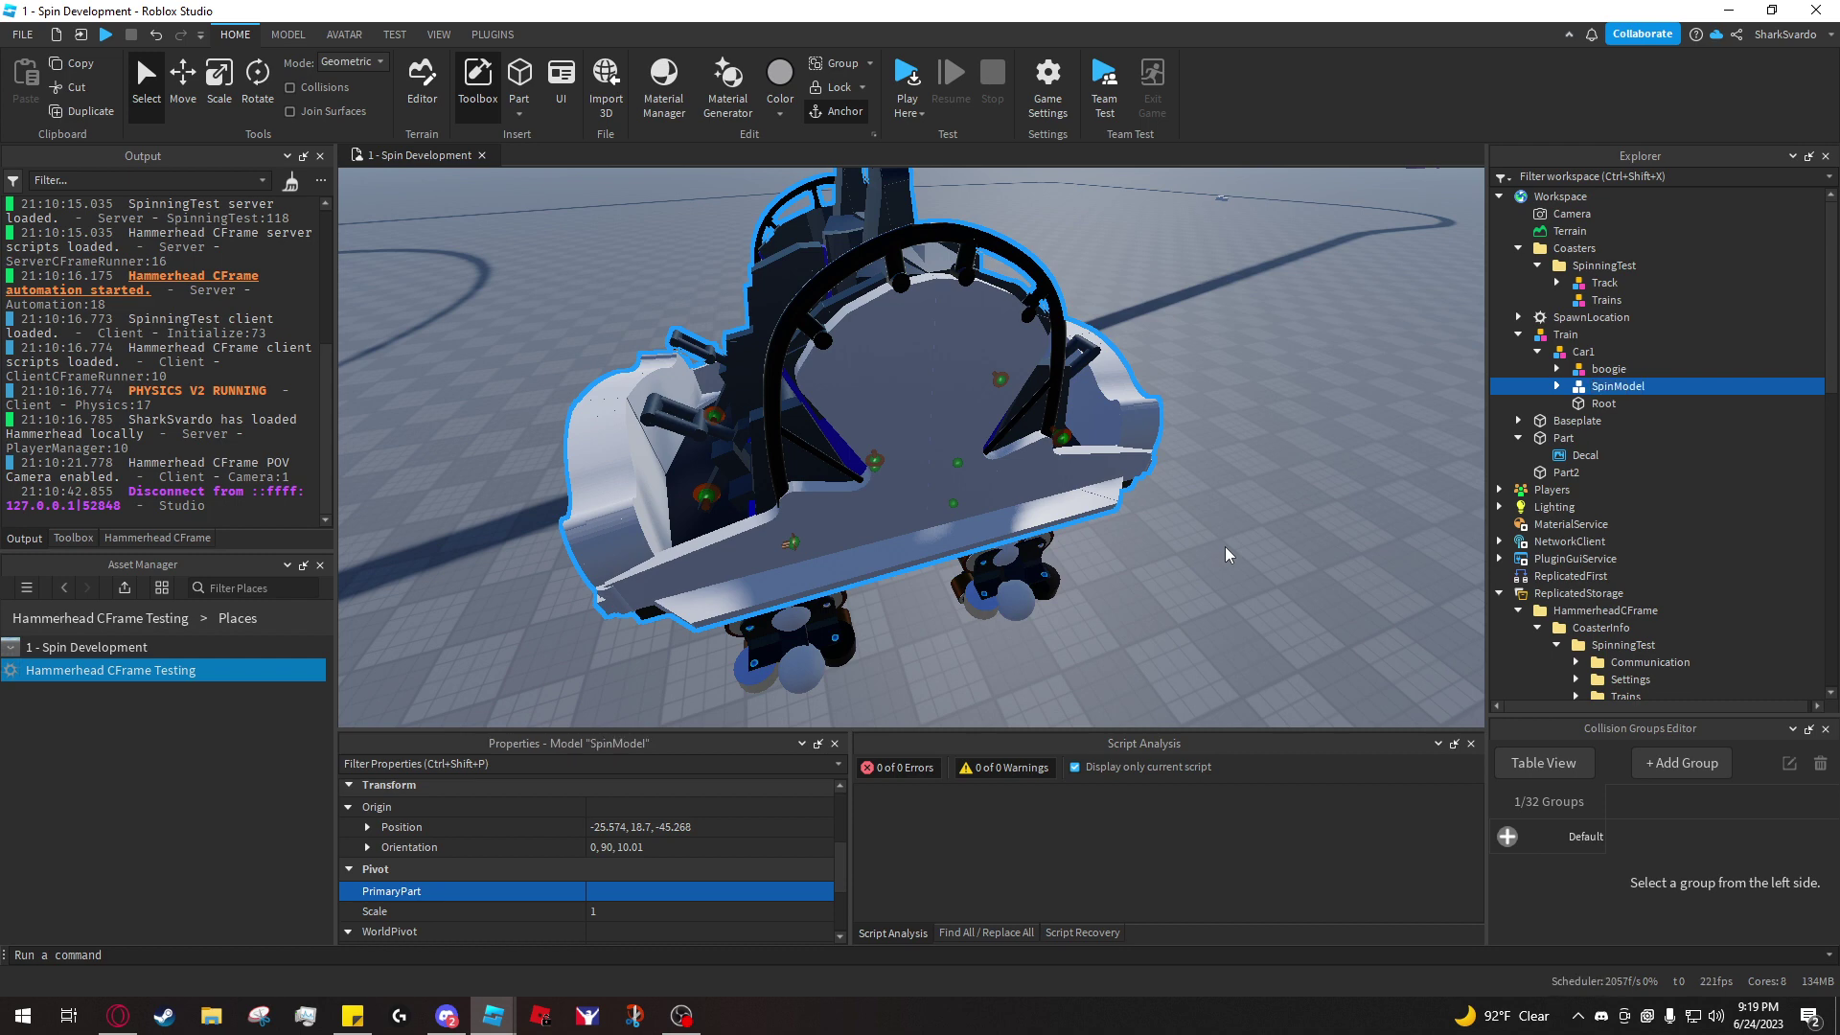
- Reset SpinModel's pivot so that it sits at the centre of the model instead of away from the car
{"action": "key", "text": "w"}
{"action": "right_click_drag", "start_coordinate": [1225, 546], "coordinate": [1225, 546]}
{"action": "key", "text": "d"}
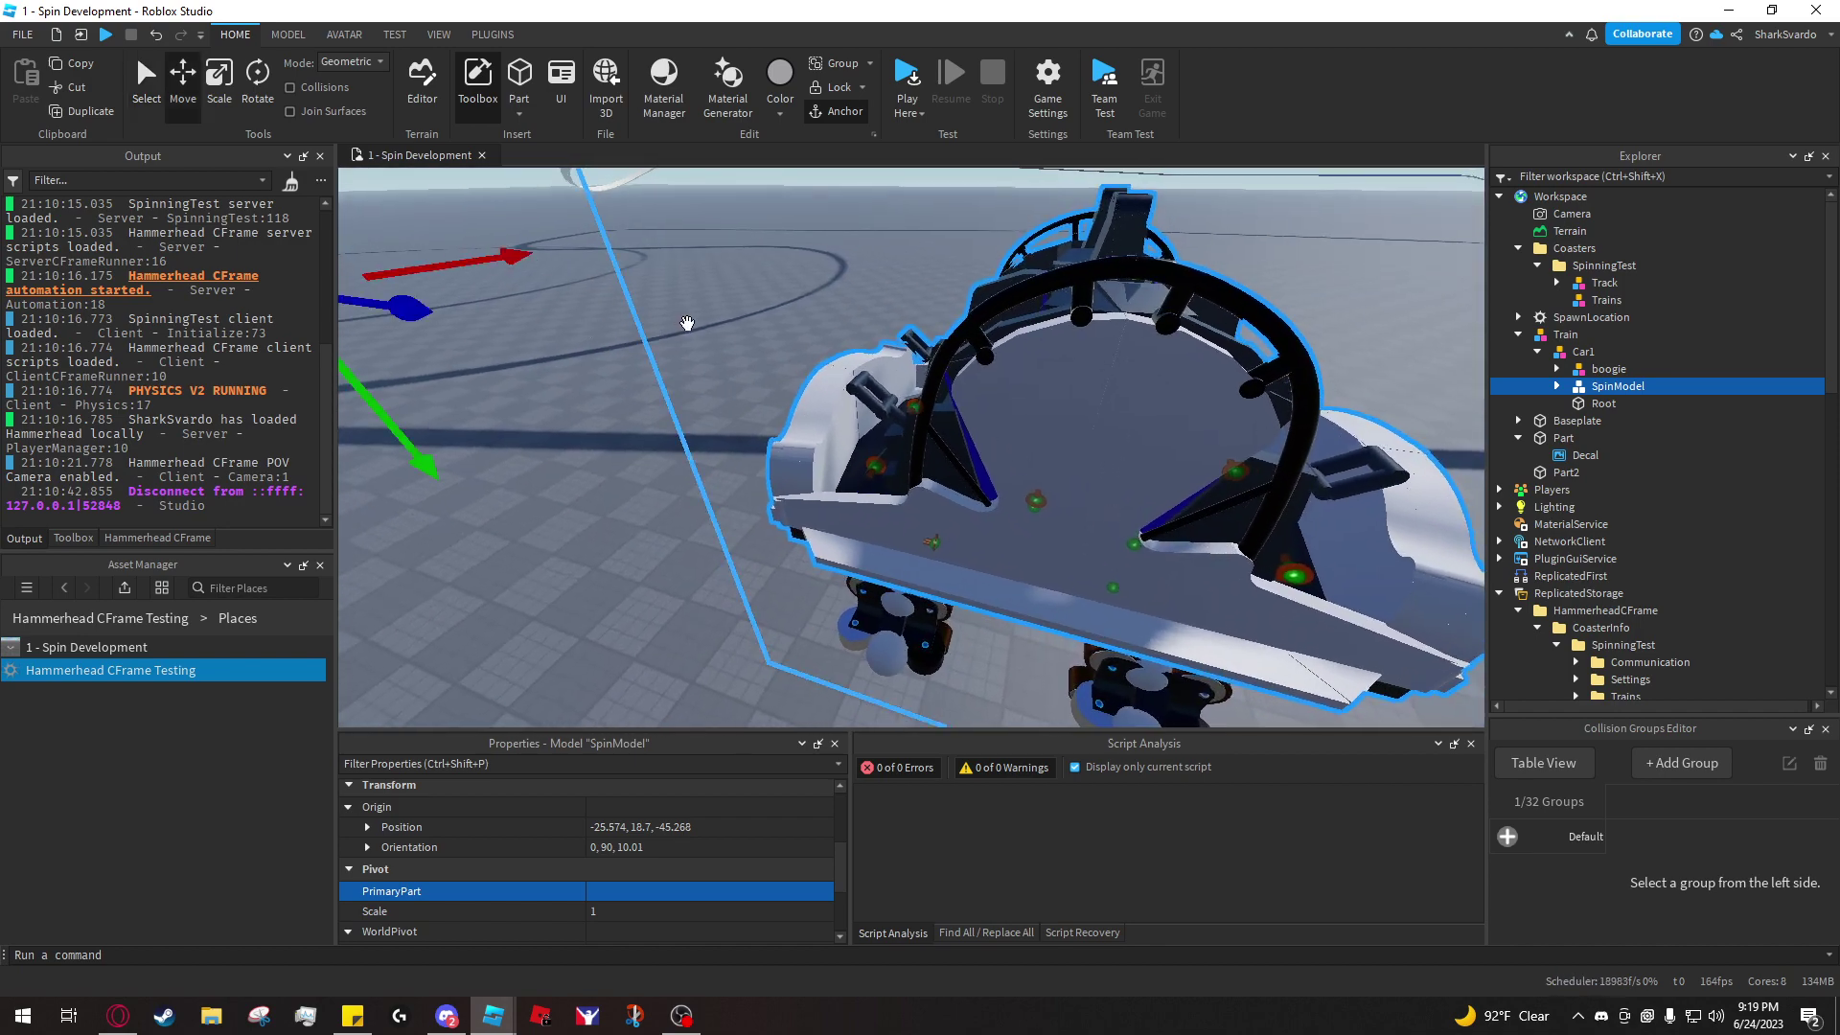
{"action": "right_click_drag", "start_coordinate": [687, 324], "coordinate": [689, 325]}
{"action": "key", "text": "w"}
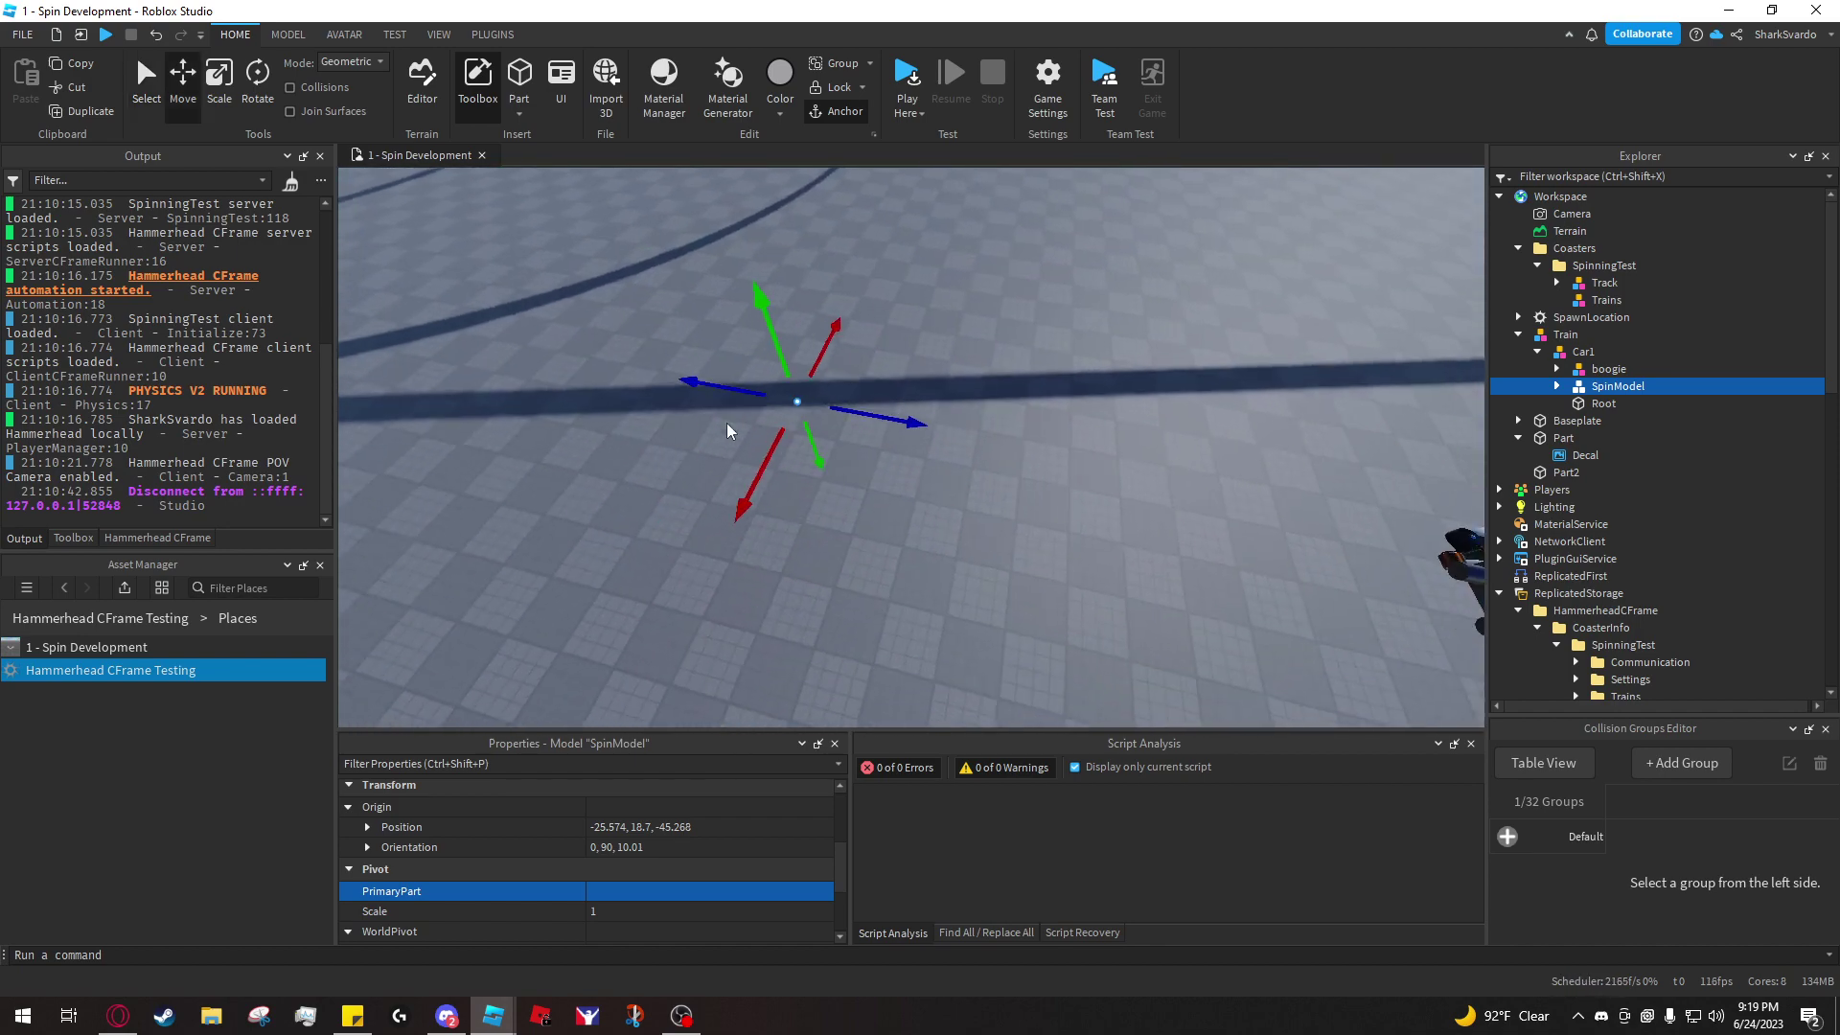
{"action": "key", "text": "s"}
{"action": "right_click_drag", "start_coordinate": [778, 423], "coordinate": [793, 423]}
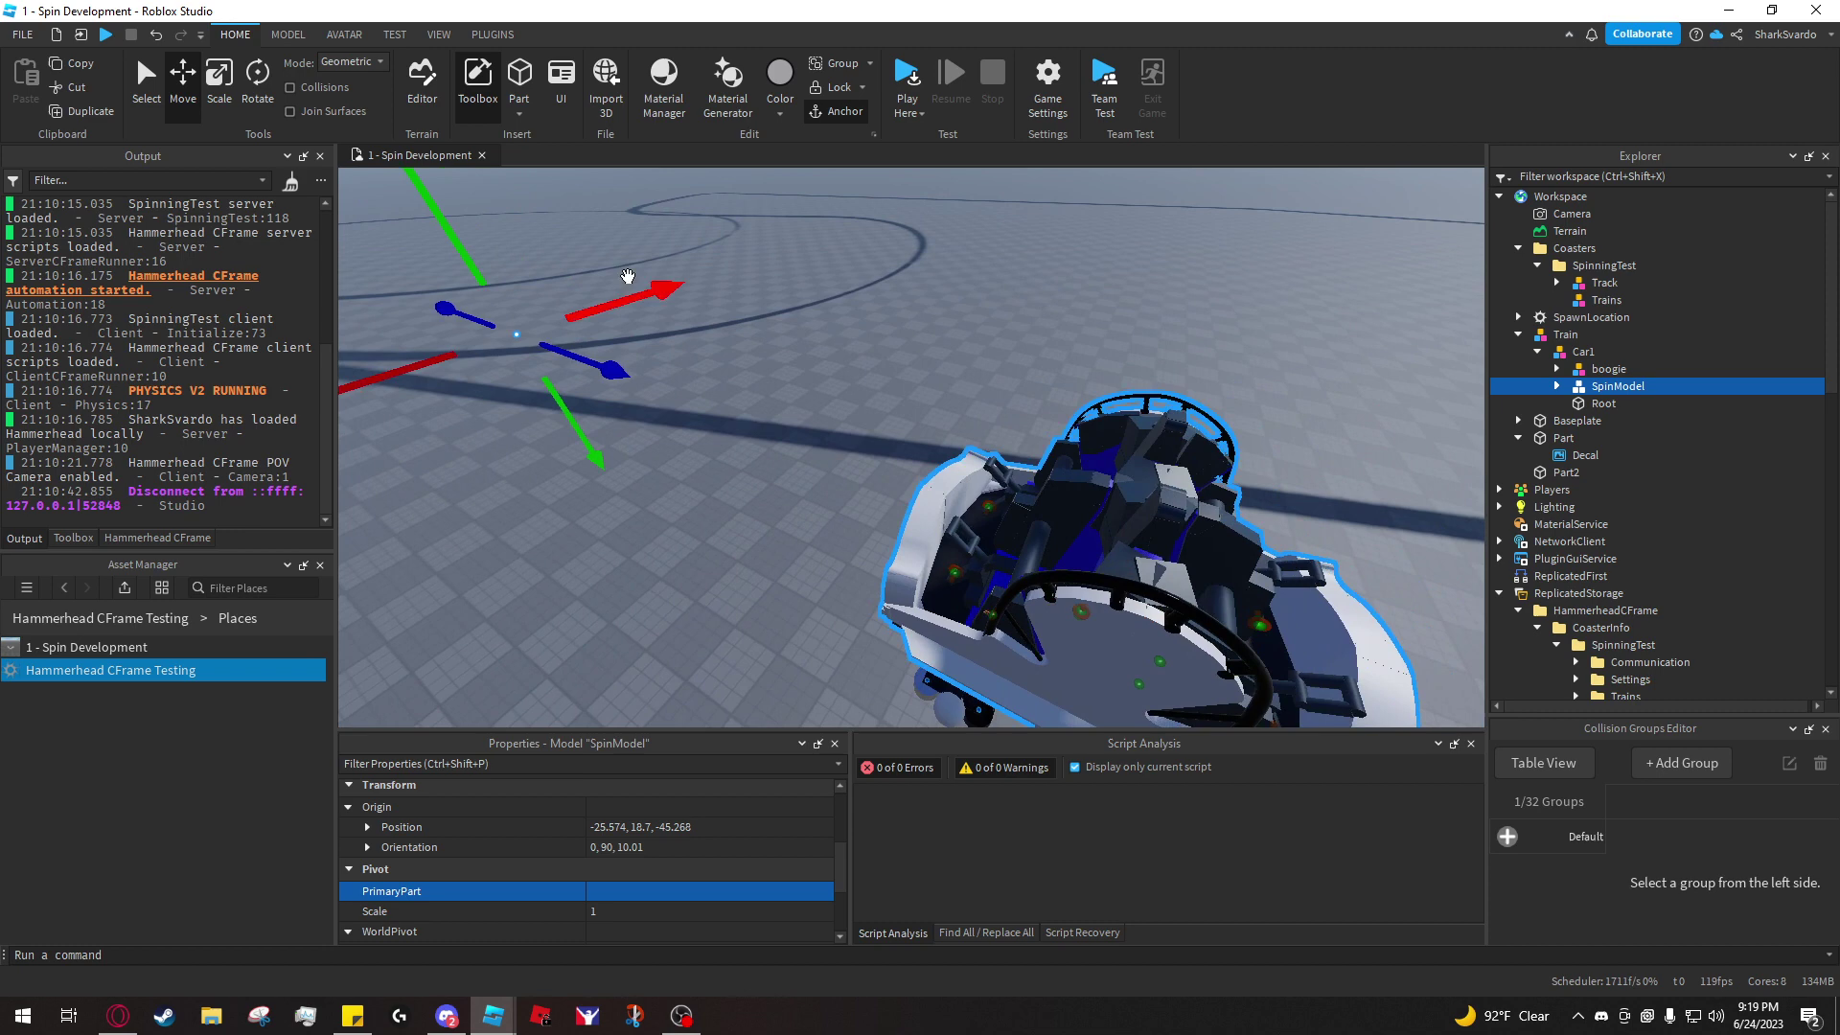
{"action": "left_click", "coordinate": [297, 38]}
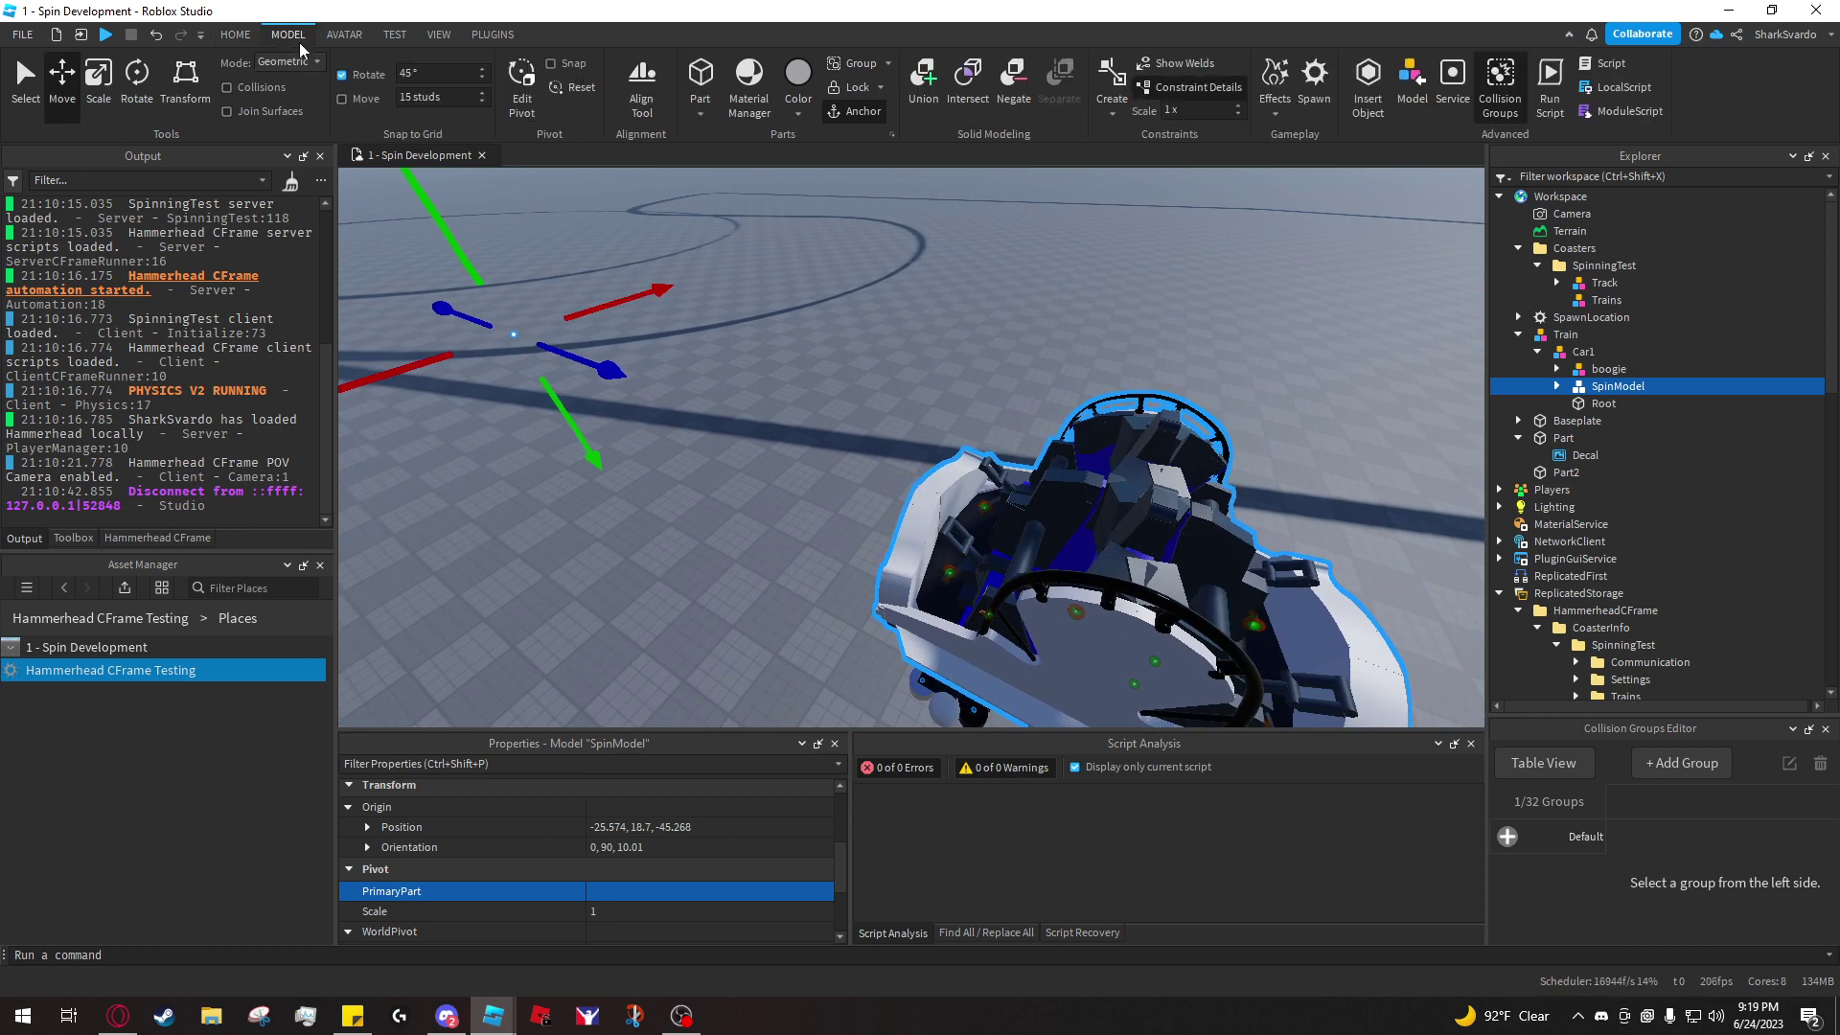
{"action": "left_click", "coordinate": [565, 93]}
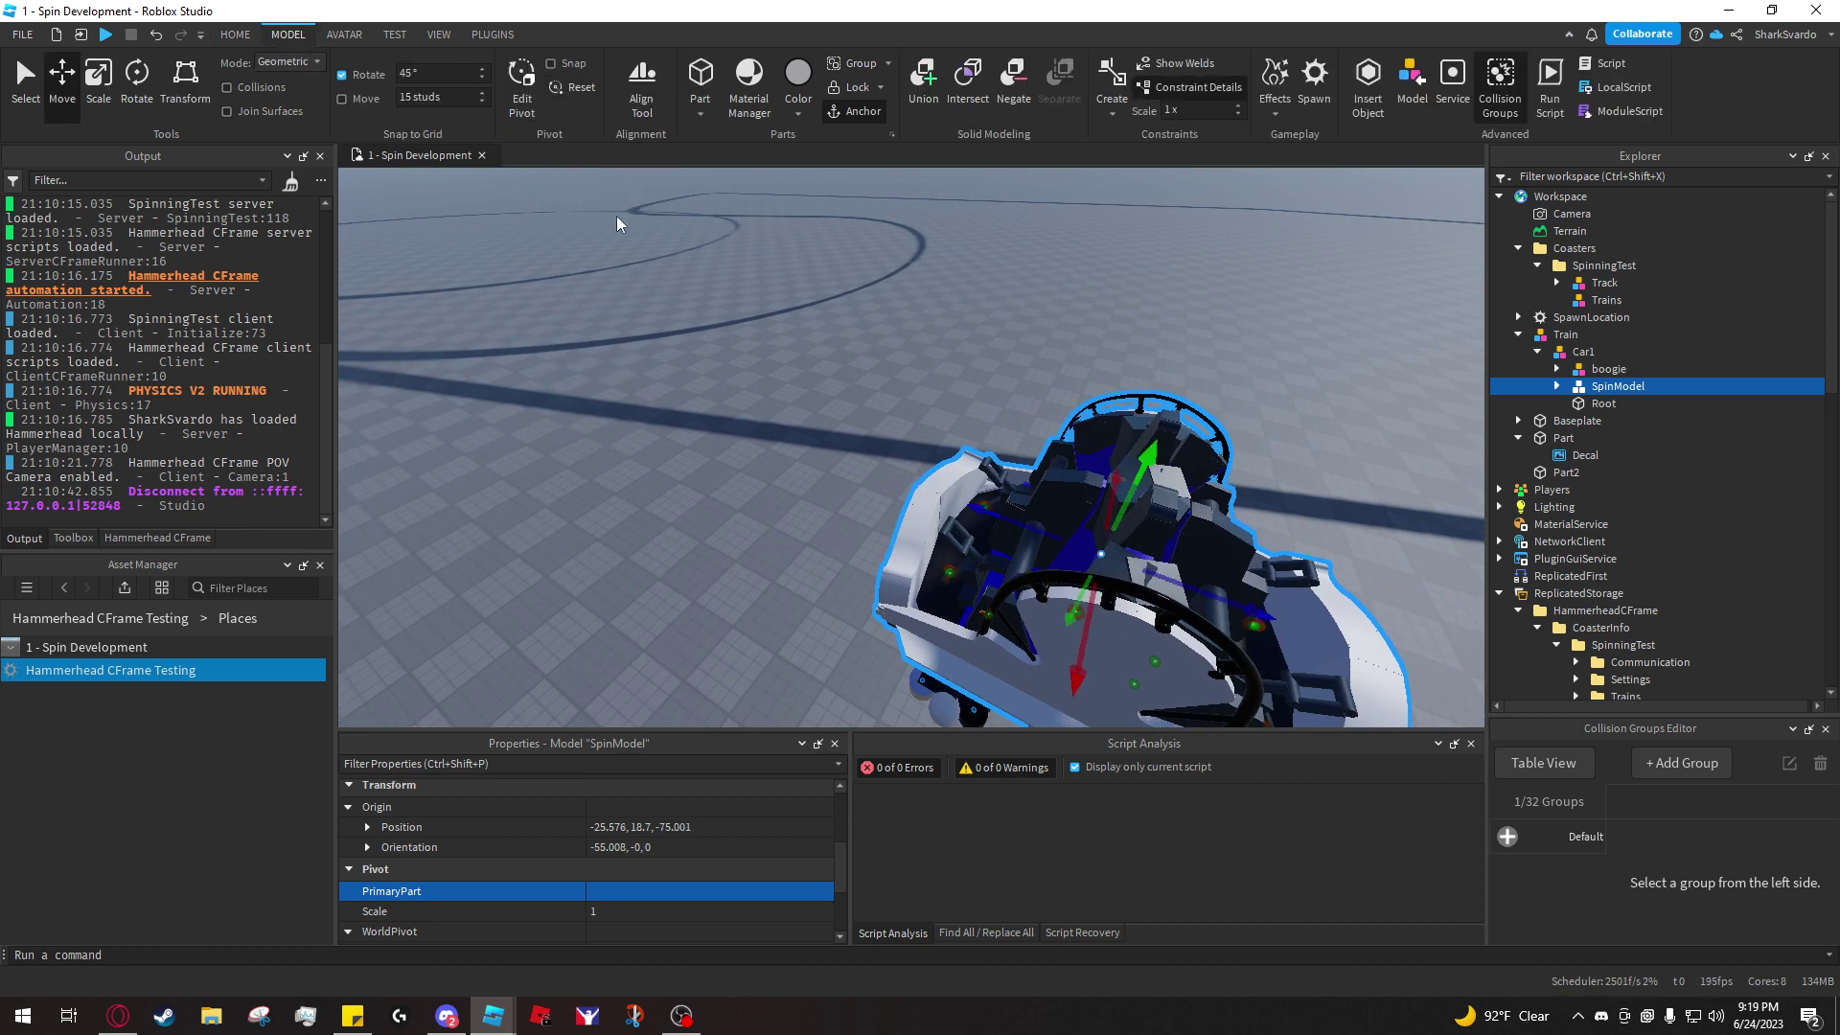
- Duplicate the Root part inside Car1
{"action": "right_click_drag", "start_coordinate": [612, 254], "coordinate": [1089, 412]}
{"action": "key", "text": "w"}
{"action": "key", "text": "s"}
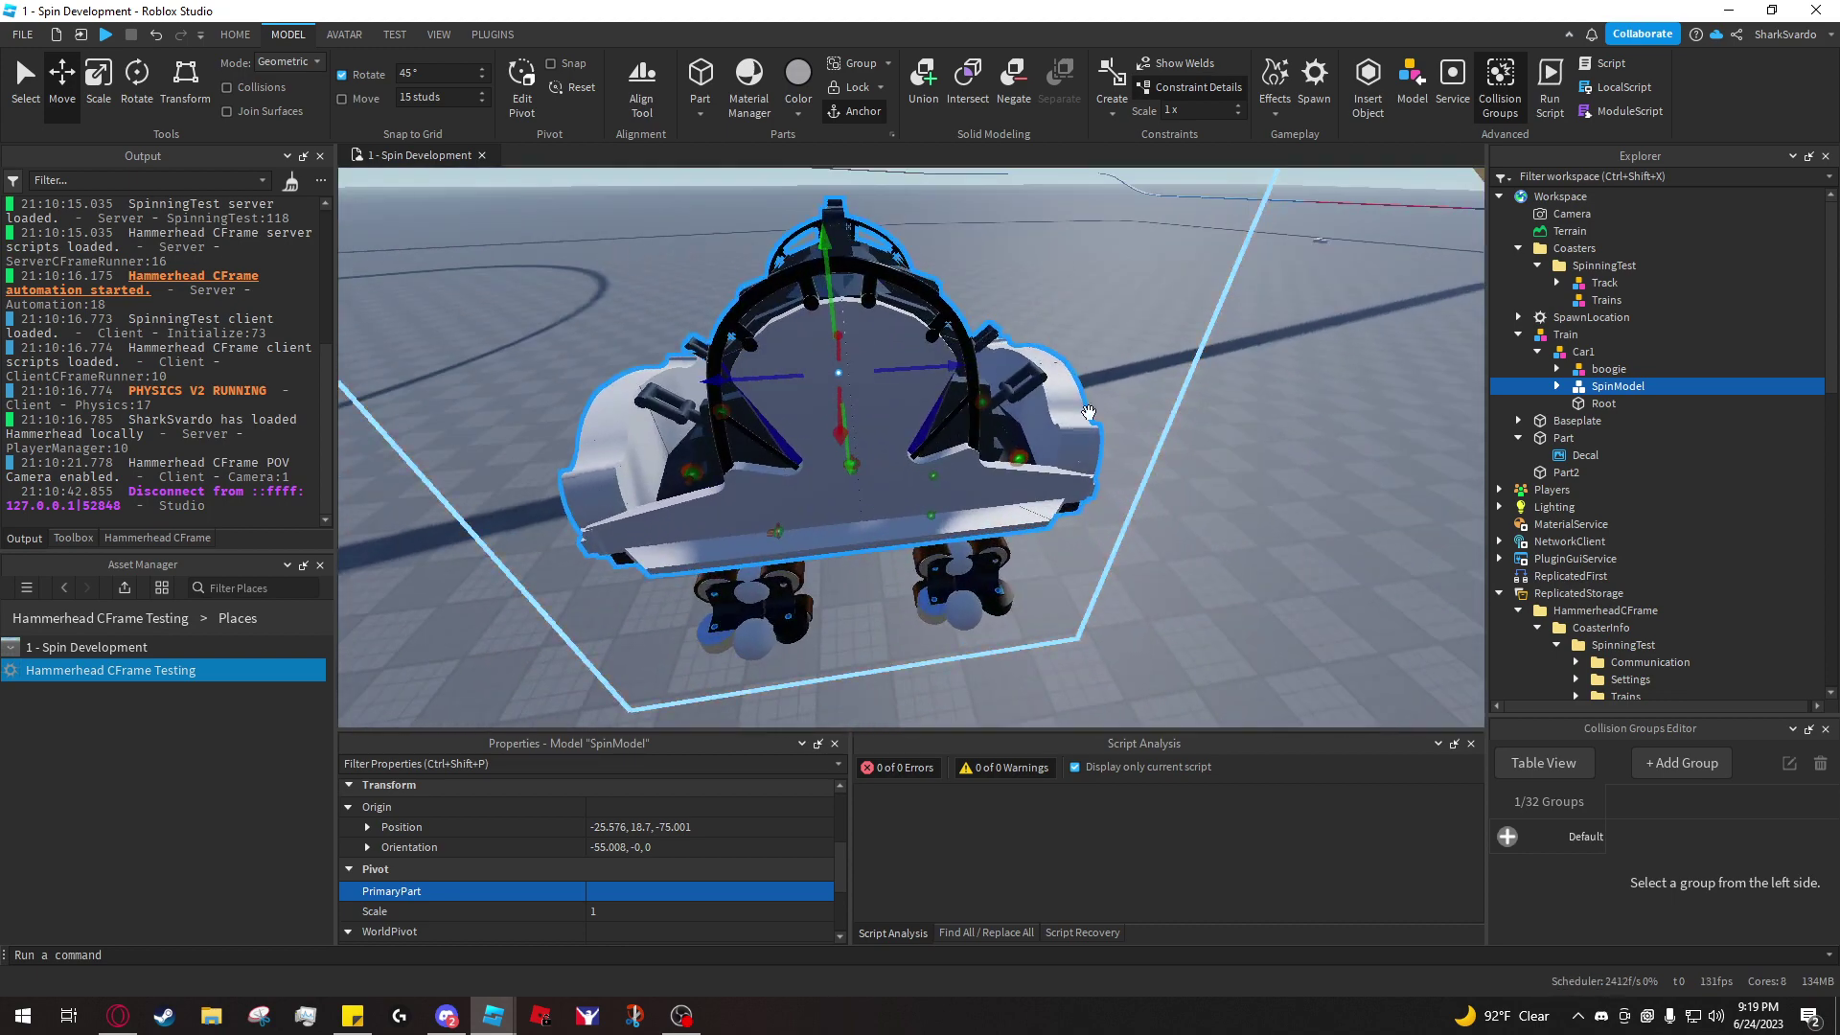
{"action": "left_click", "coordinate": [1572, 405]}
{"action": "key", "text": "ctrl+d"}
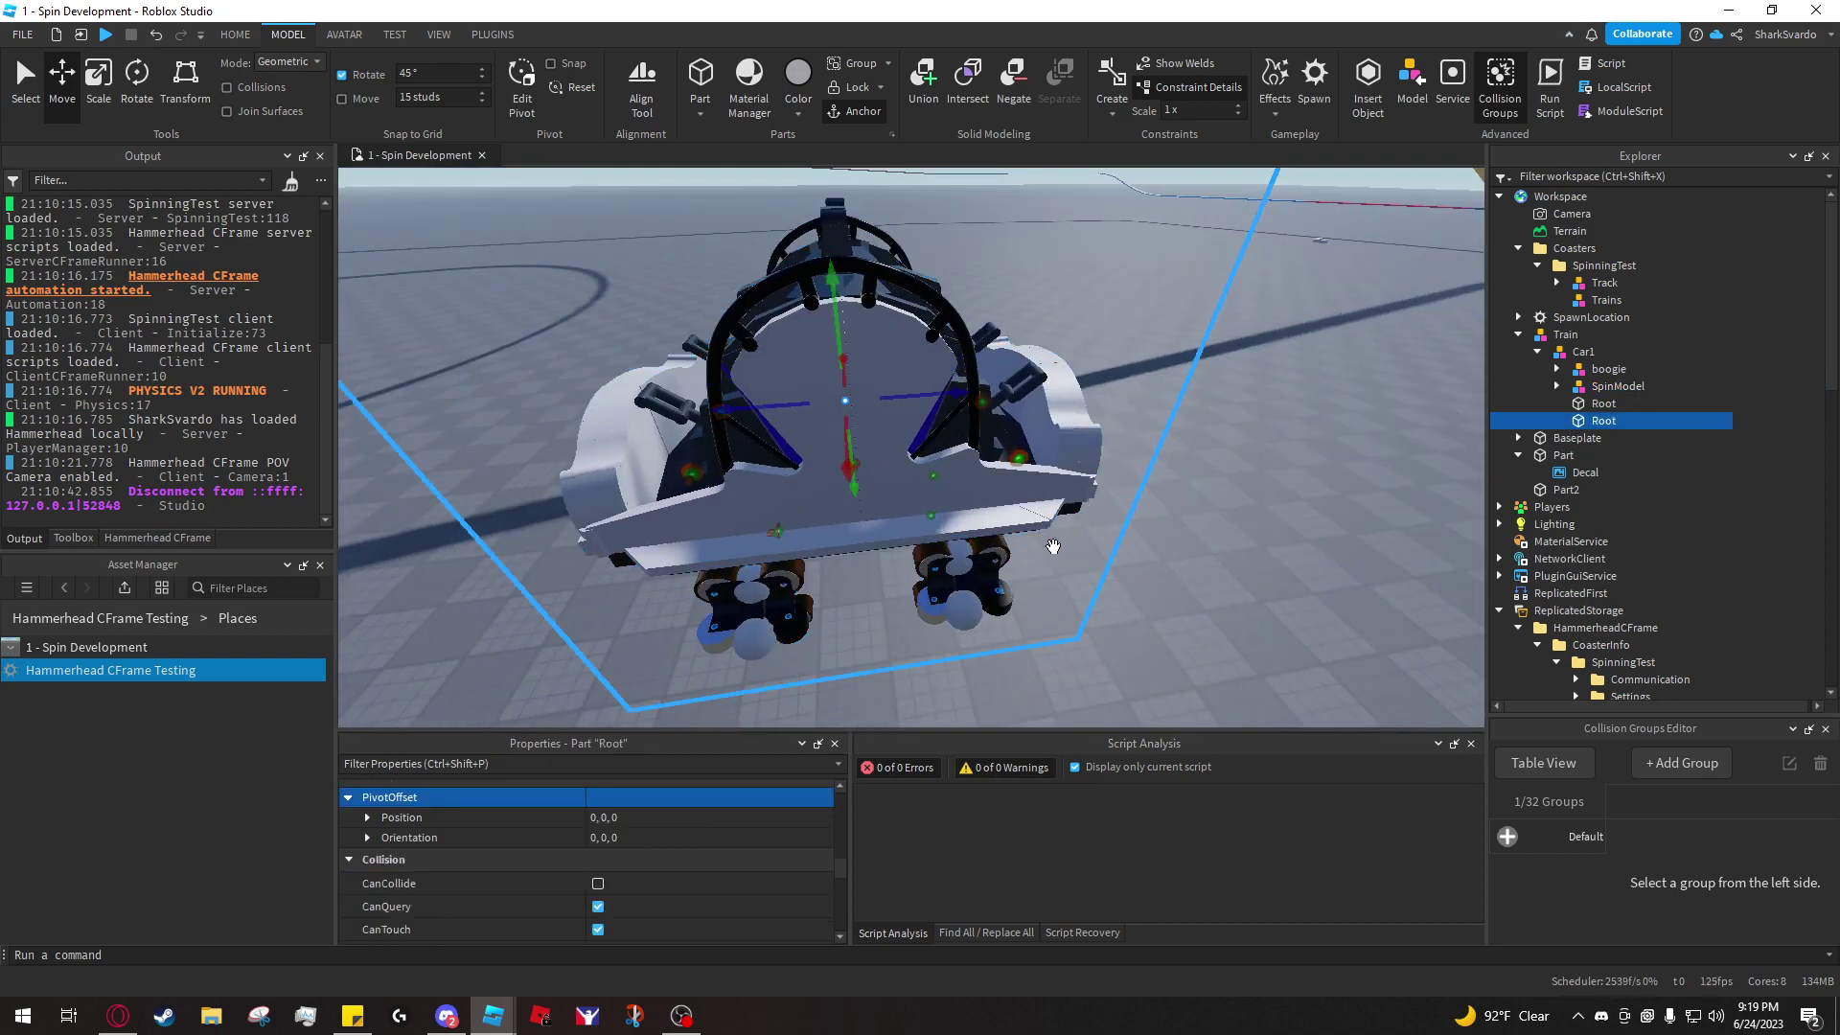
- Rename the duplicated Root part to SpinBase and set its Transparency to 0
{"action": "scroll", "coordinate": [702, 853], "scroll_direction": "up", "scroll_amount": 2}
{"action": "scroll", "coordinate": [701, 853], "scroll_direction": "down", "scroll_amount": 6}
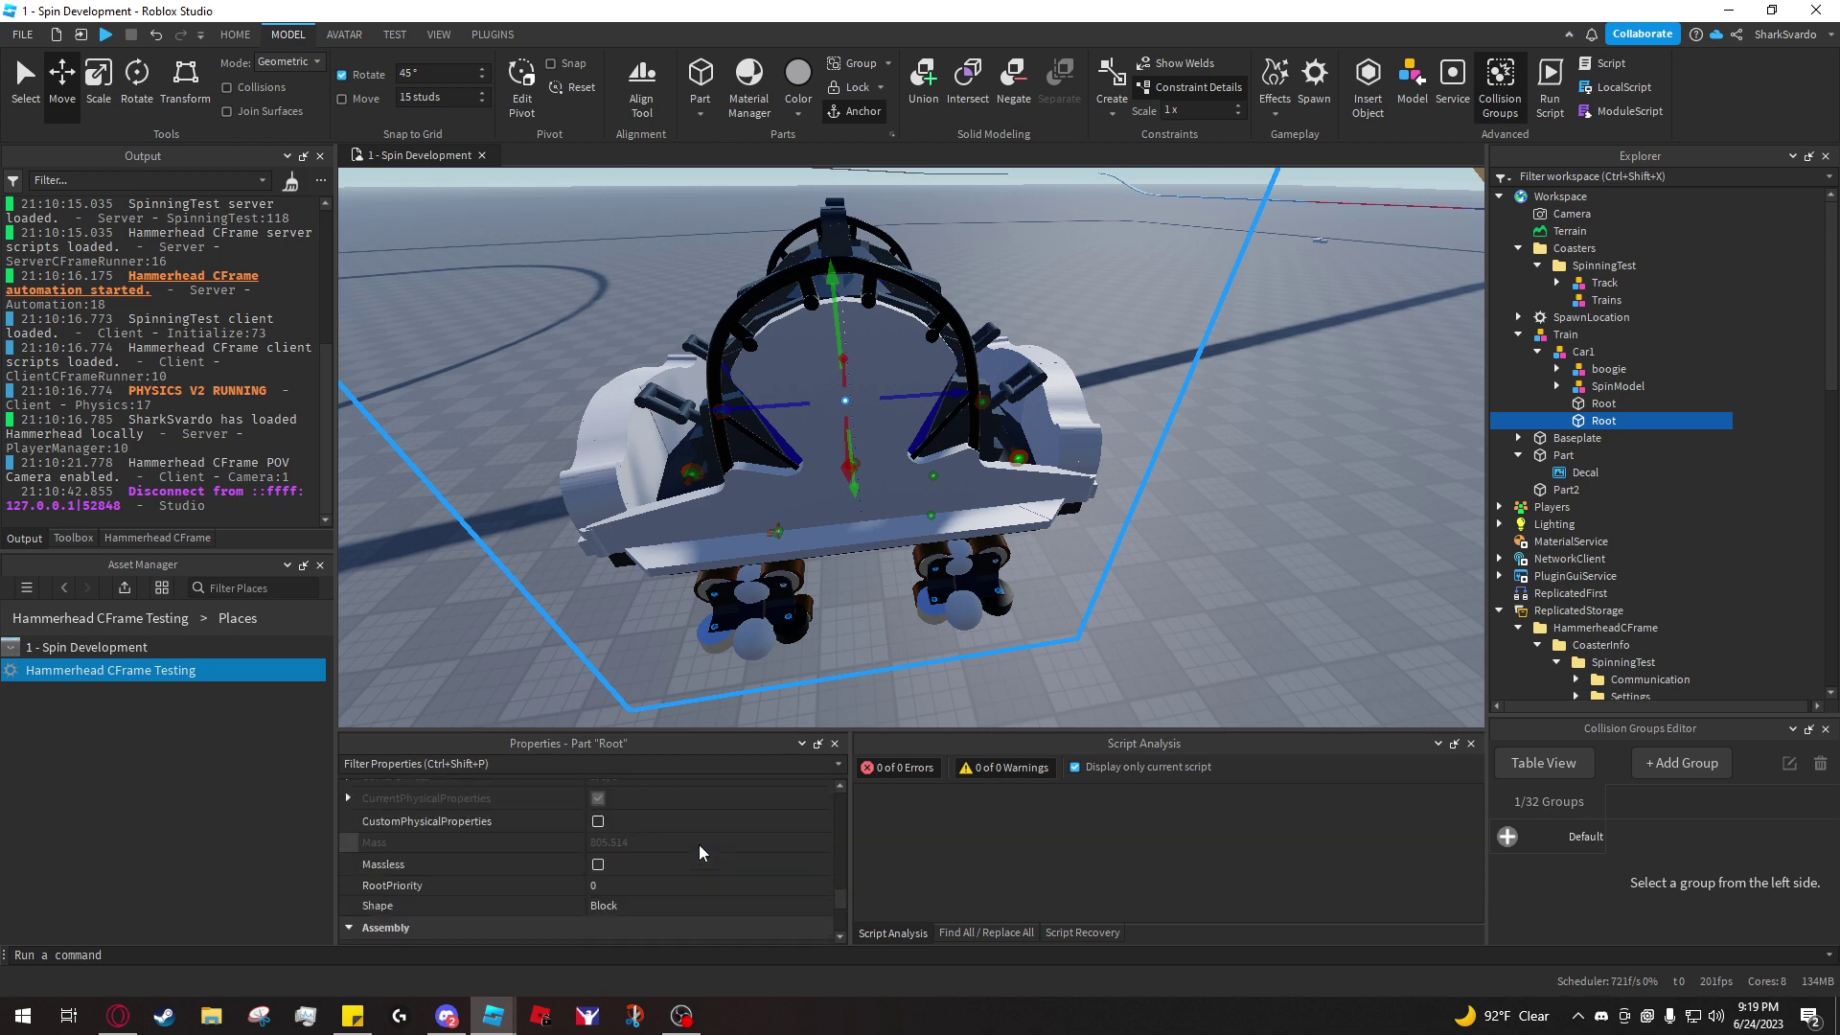
{"action": "scroll", "coordinate": [701, 853], "scroll_direction": "down", "scroll_amount": 4}
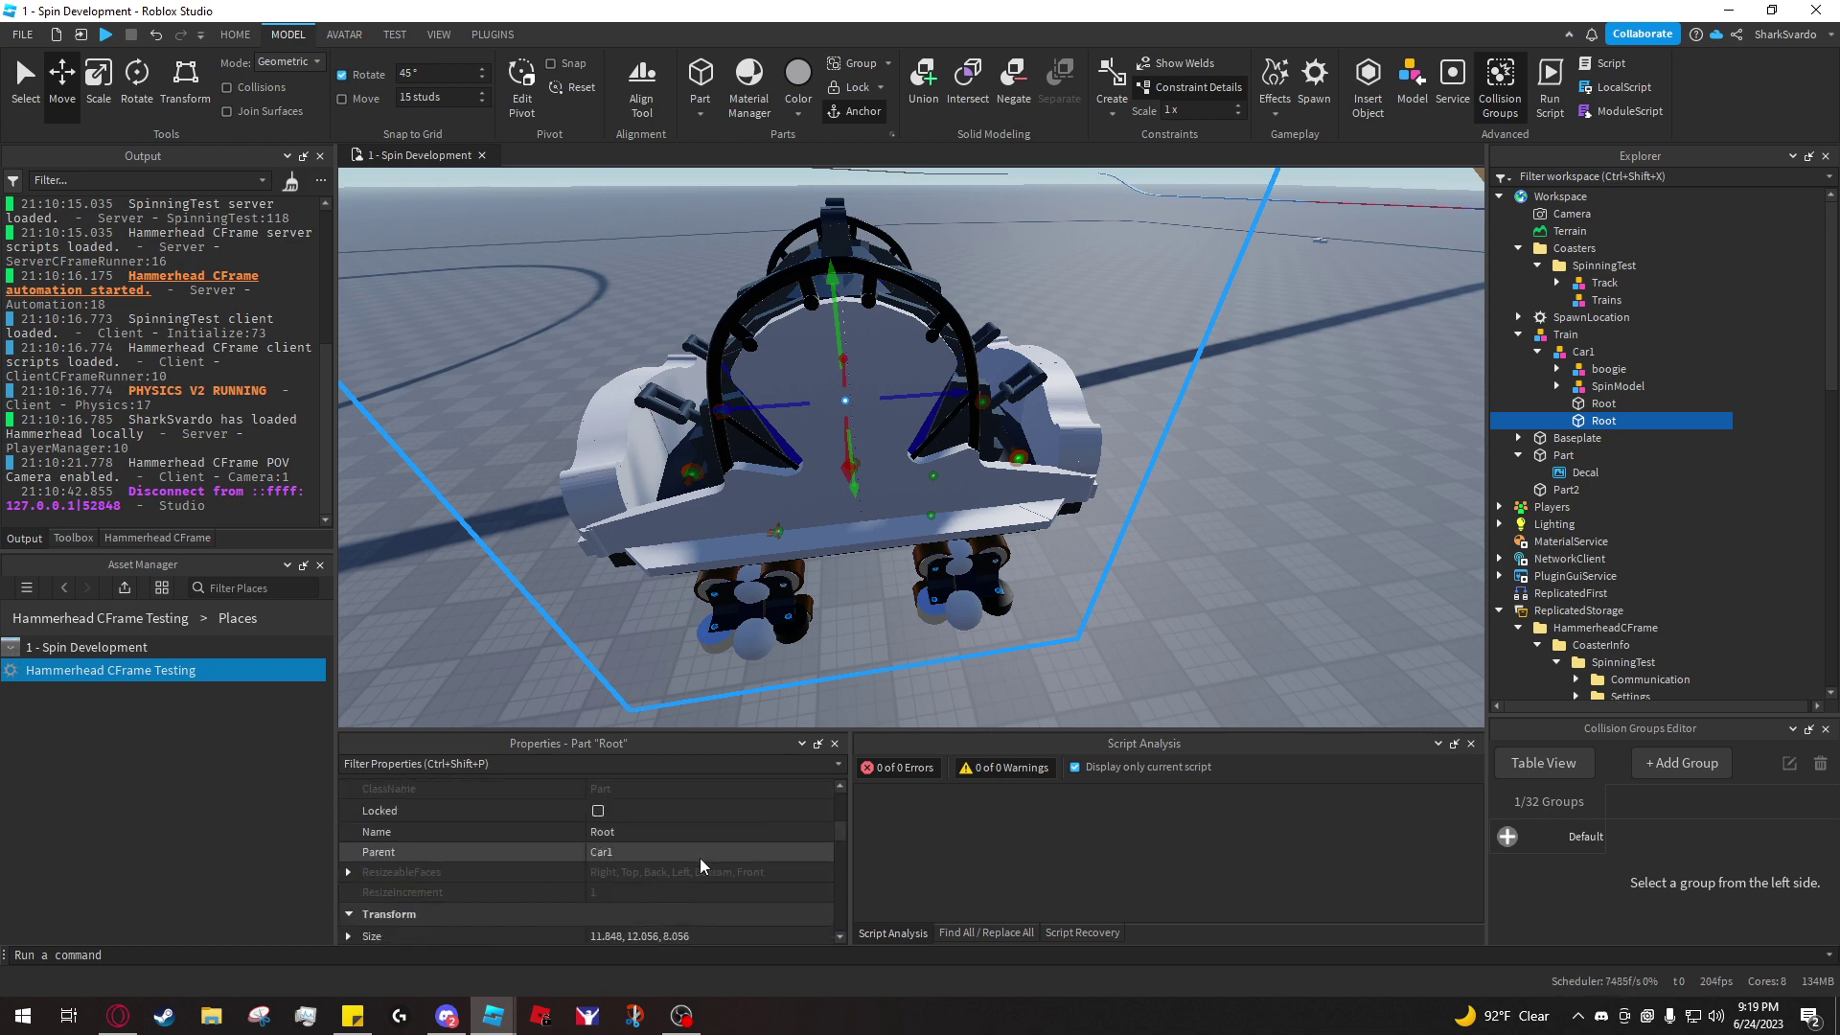
{"action": "left_click", "coordinate": [696, 849]}
{"action": "type", "text": "0"}
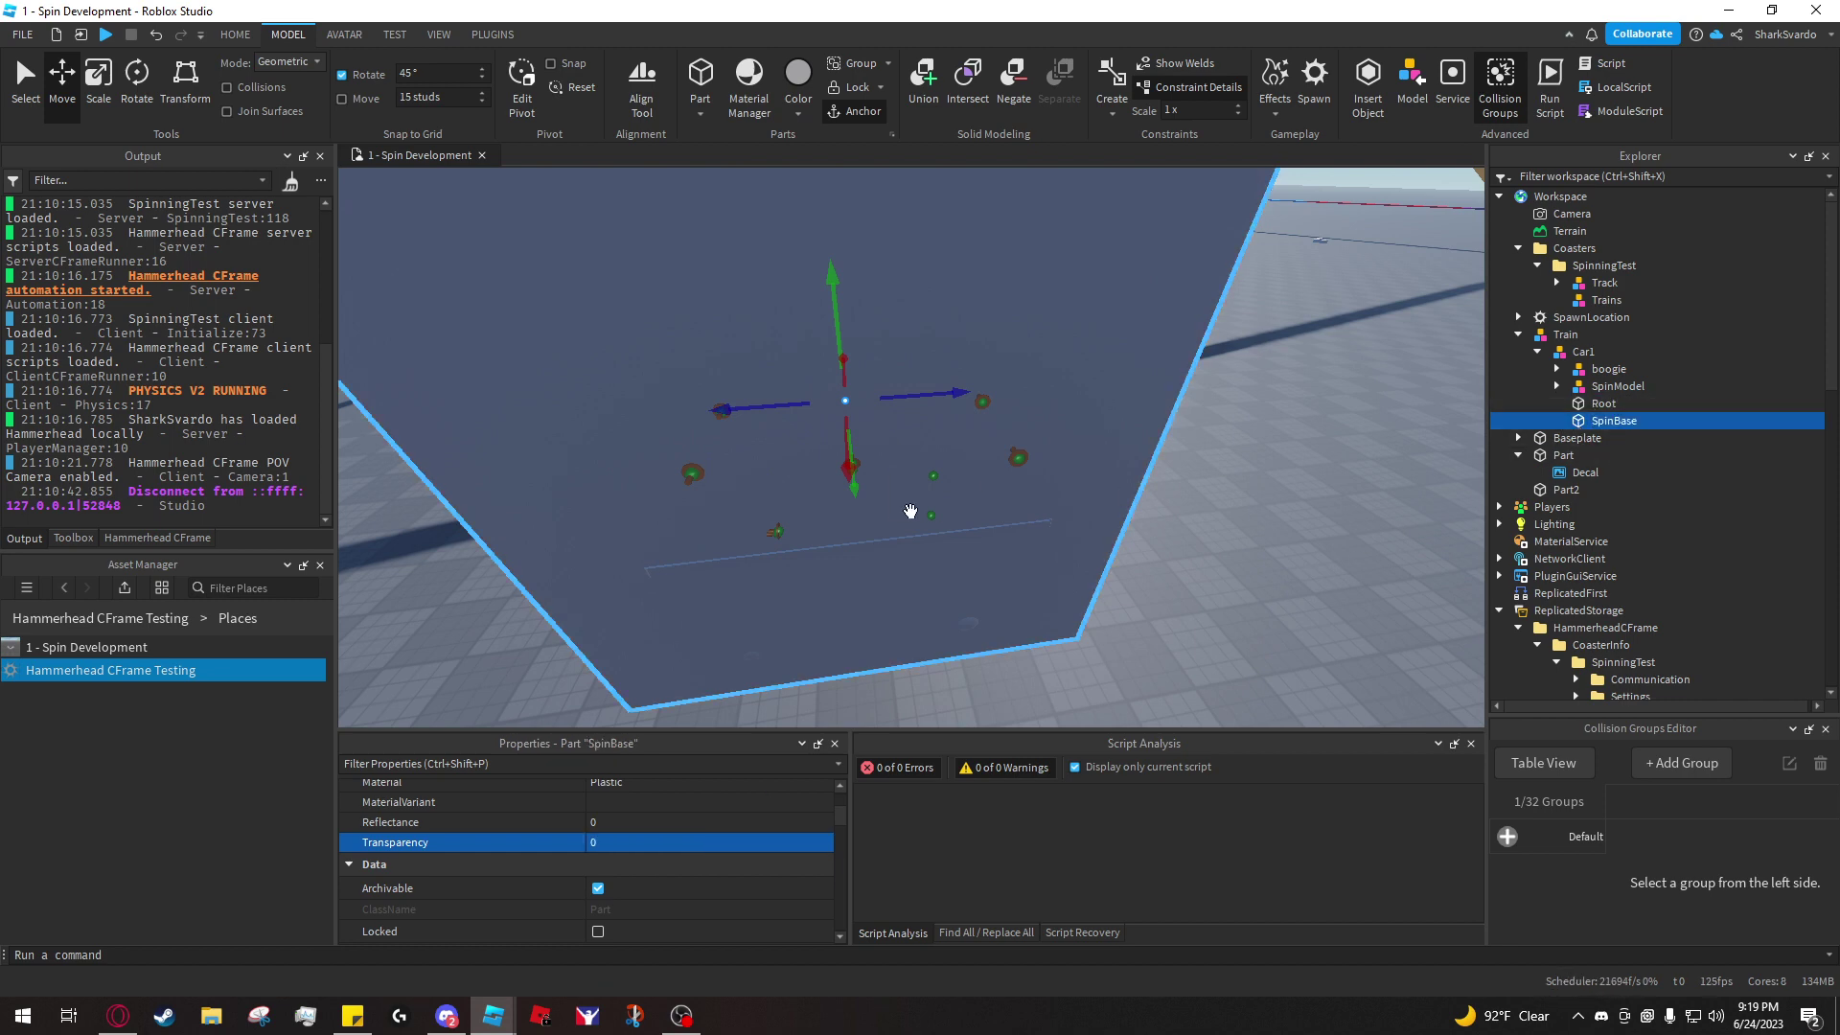
- Set SpinBase's Size to 5, 5, 5
{"action": "right_click_drag", "start_coordinate": [911, 511], "coordinate": [911, 509]}
{"action": "right_click_drag", "start_coordinate": [1190, 440], "coordinate": [1189, 440]}
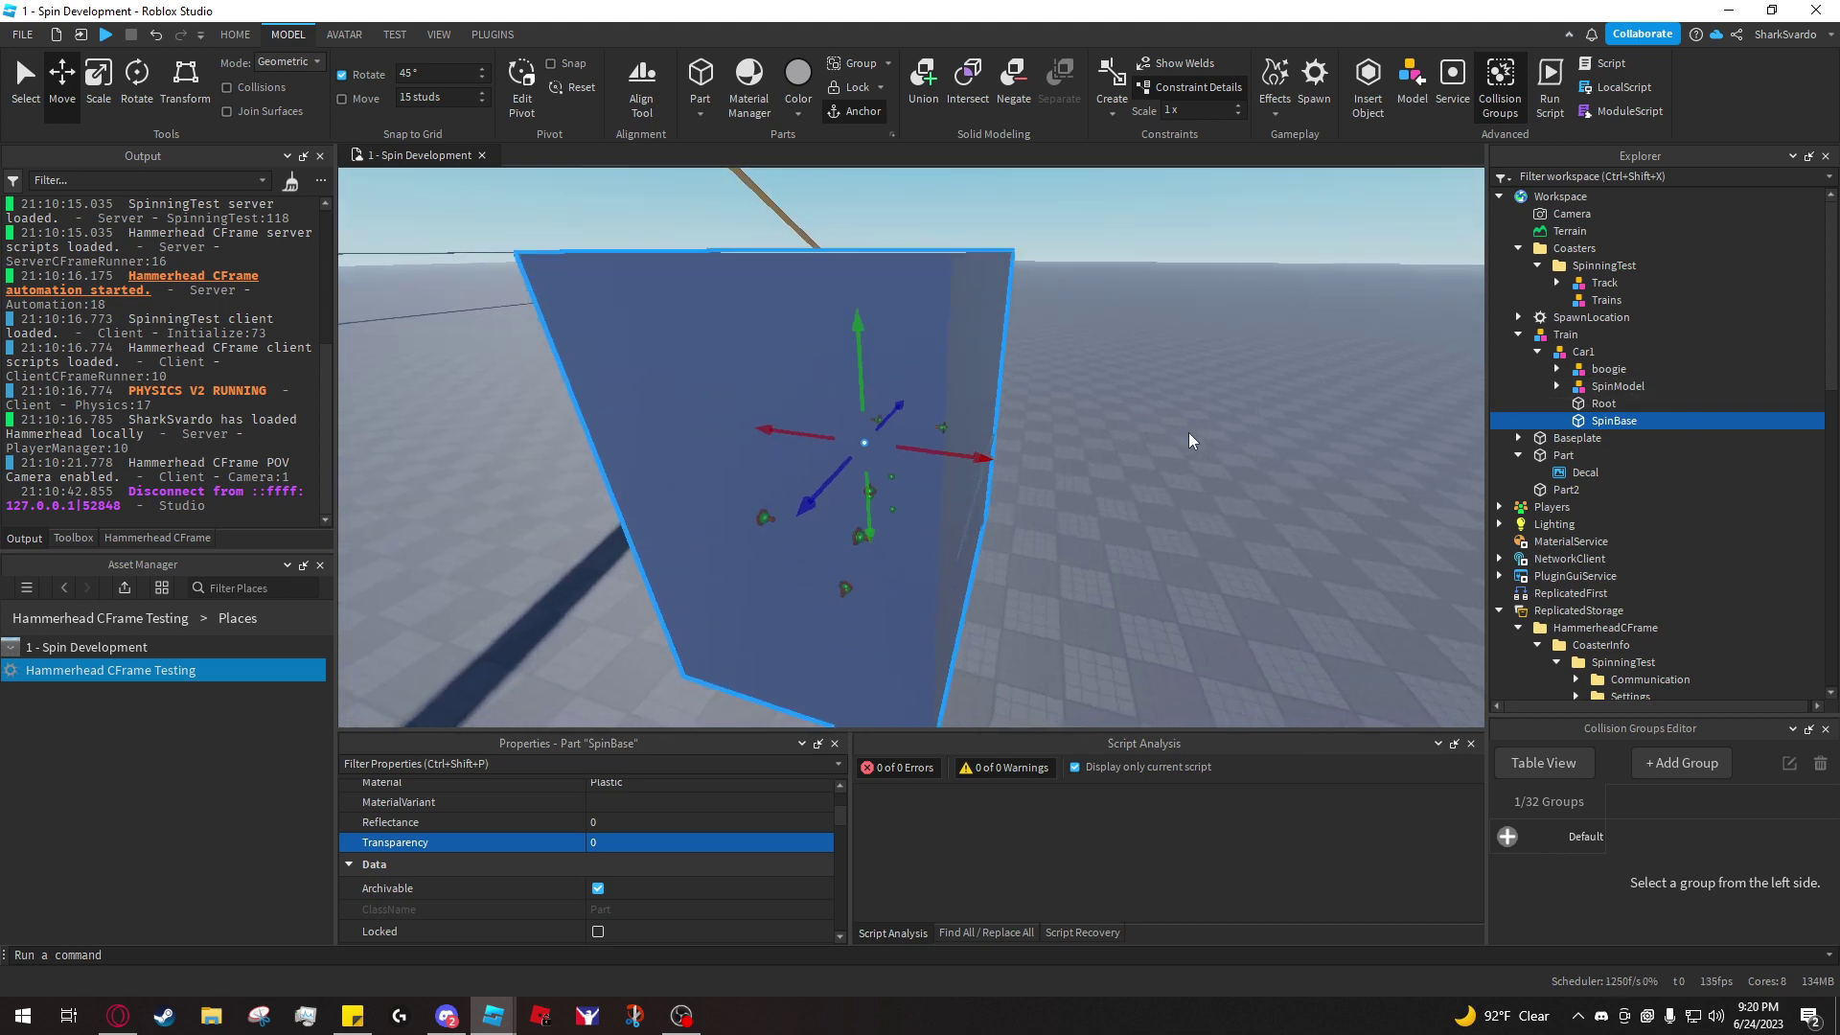
{"action": "scroll", "coordinate": [1189, 440], "scroll_direction": "up", "scroll_amount": 1}
{"action": "scroll", "coordinate": [870, 443], "scroll_direction": "down", "scroll_amount": 2}
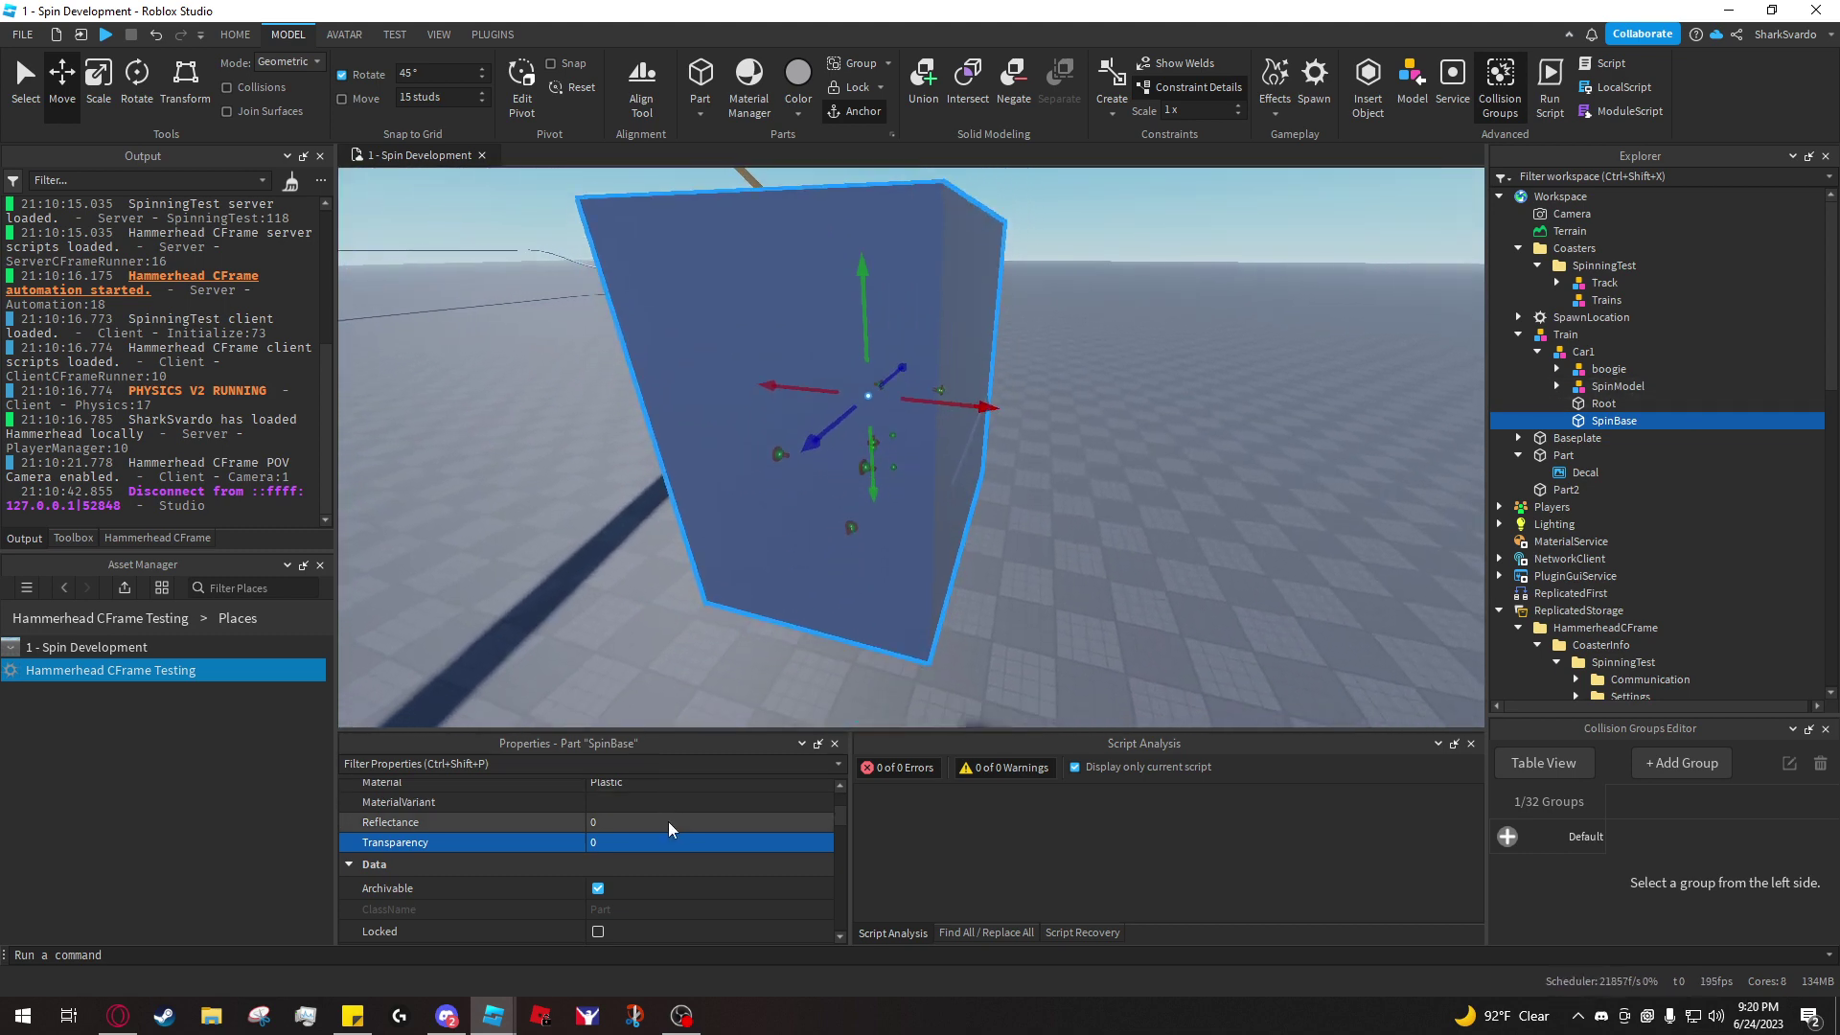
{"action": "right_click_drag", "start_coordinate": [1147, 533], "coordinate": [1137, 541]}
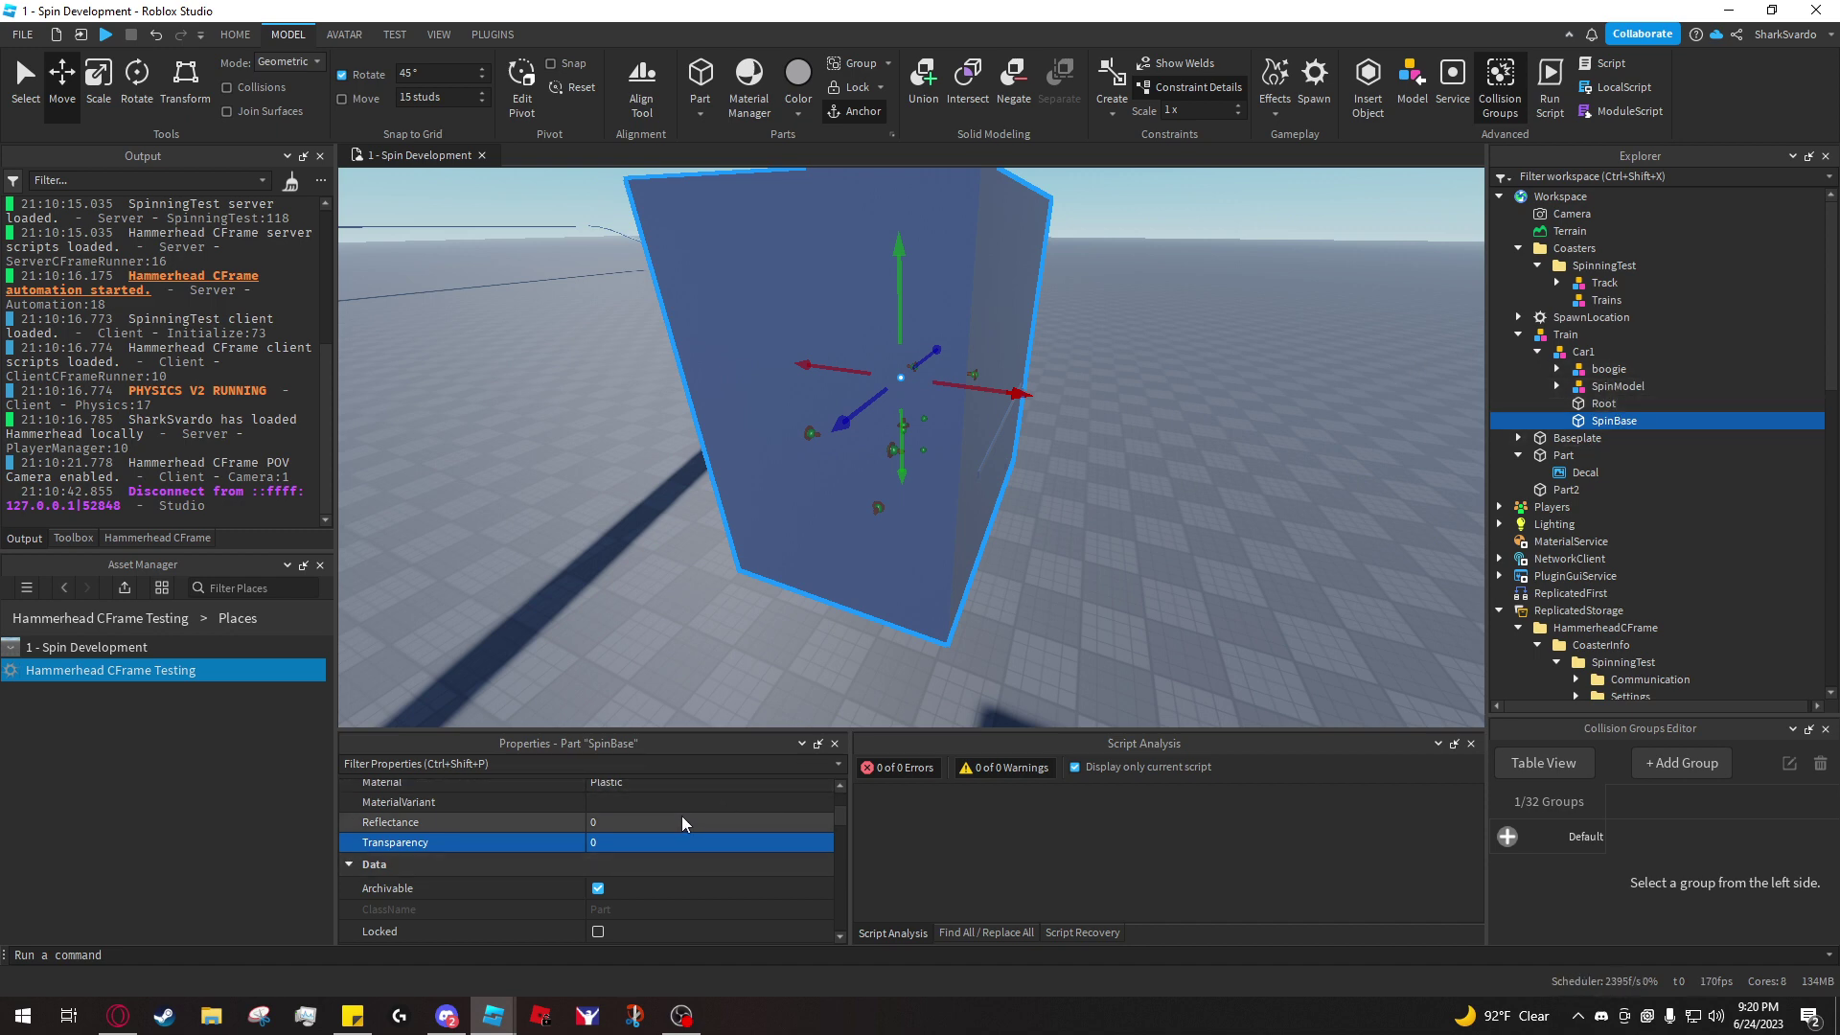
{"action": "scroll", "coordinate": [683, 825], "scroll_direction": "down", "scroll_amount": 3}
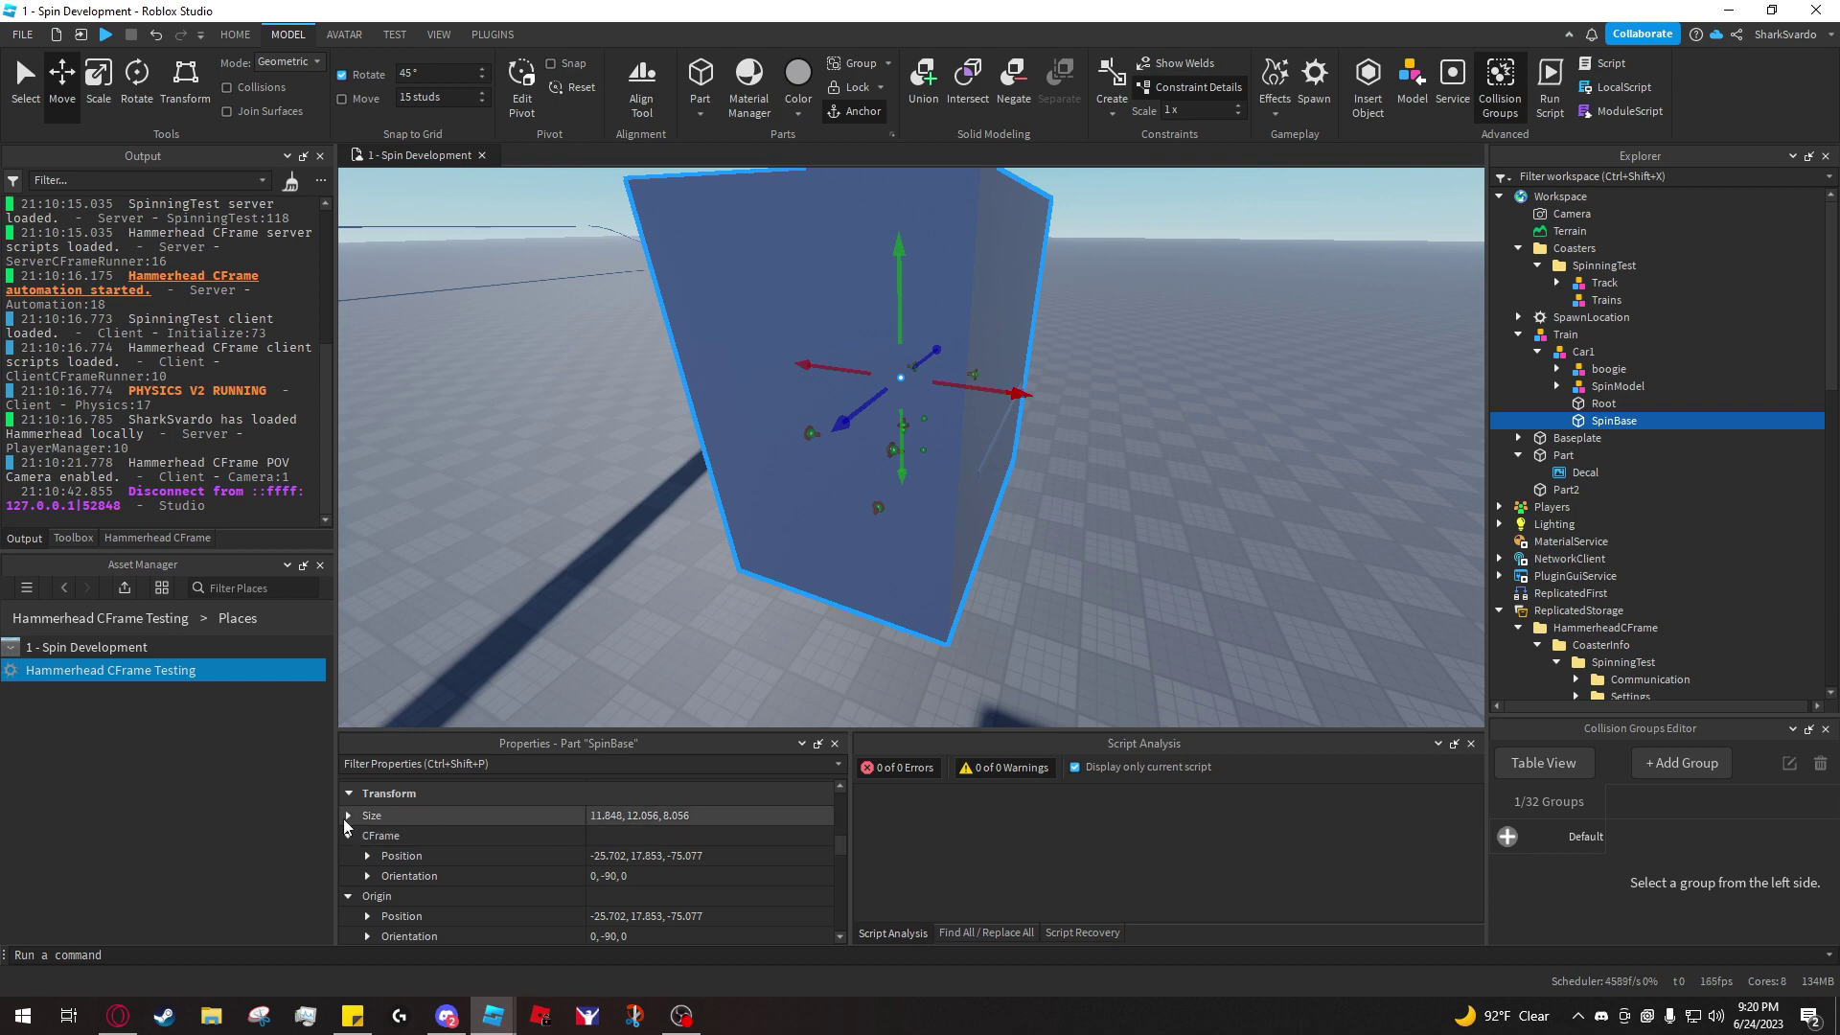
{"action": "left_click", "coordinate": [348, 816]}
{"action": "left_click", "coordinate": [663, 834]}
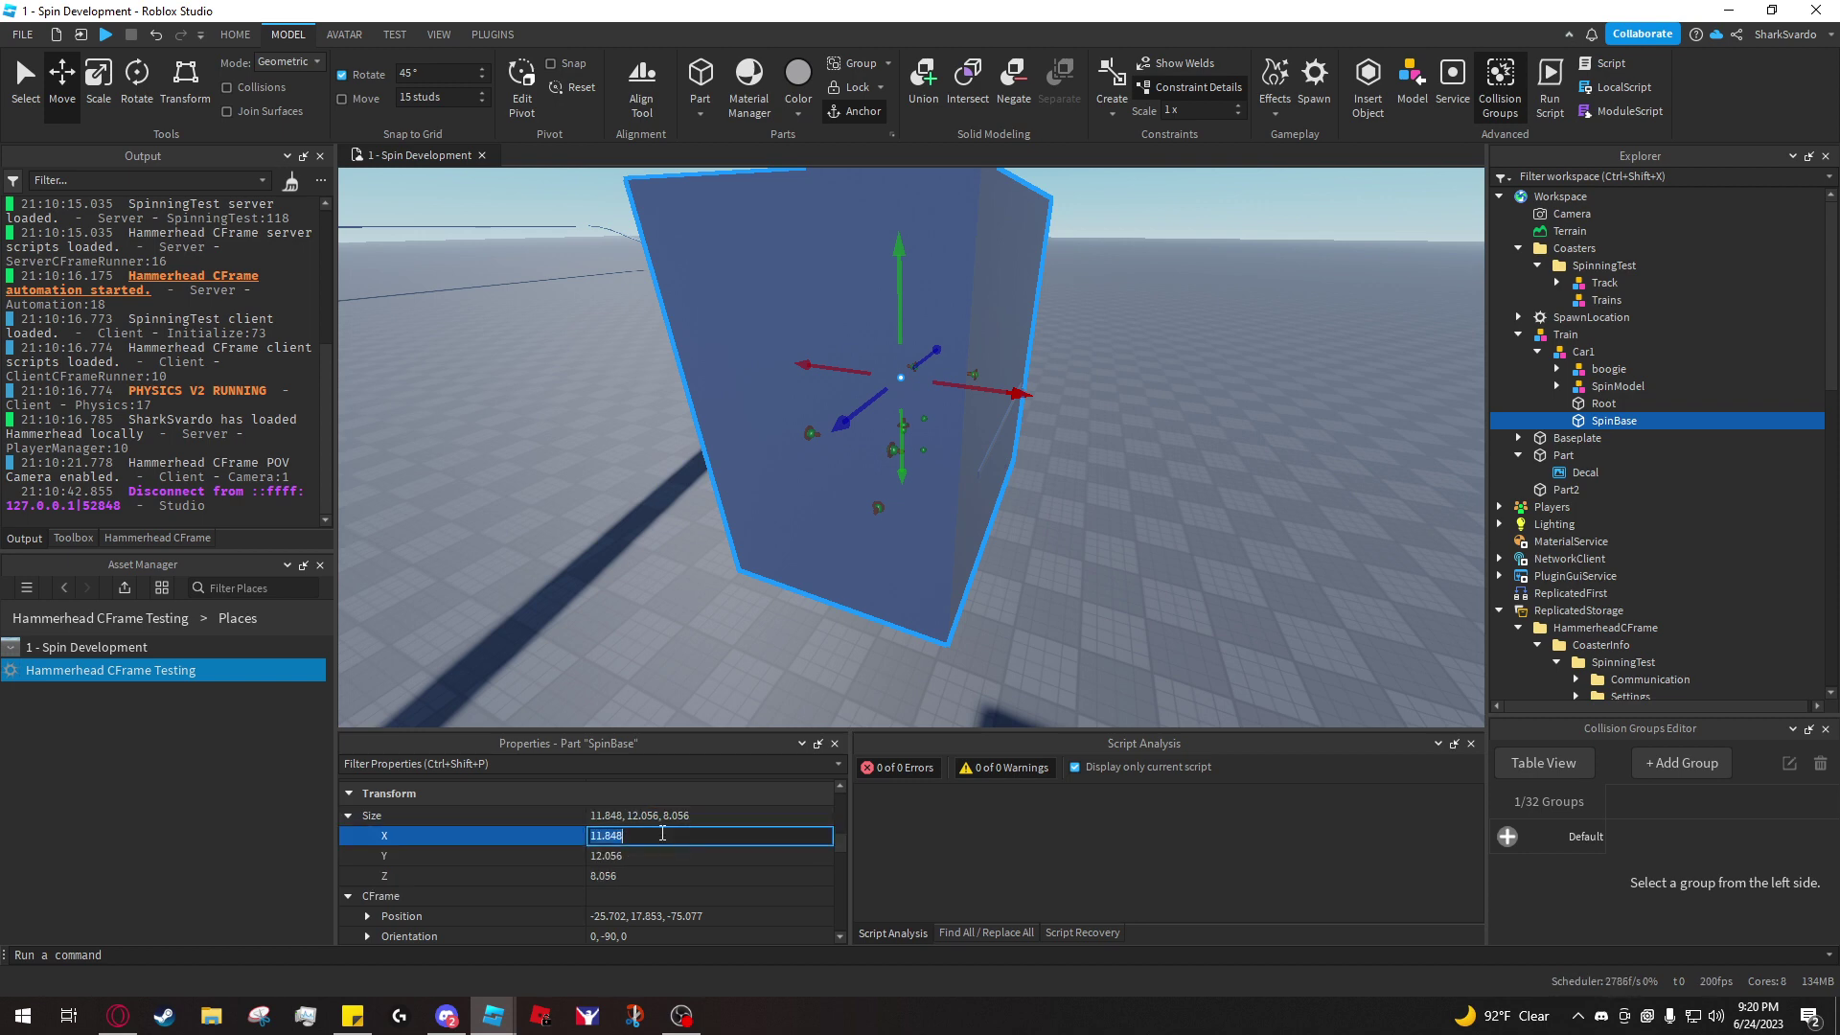
{"action": "key", "text": "Return"}
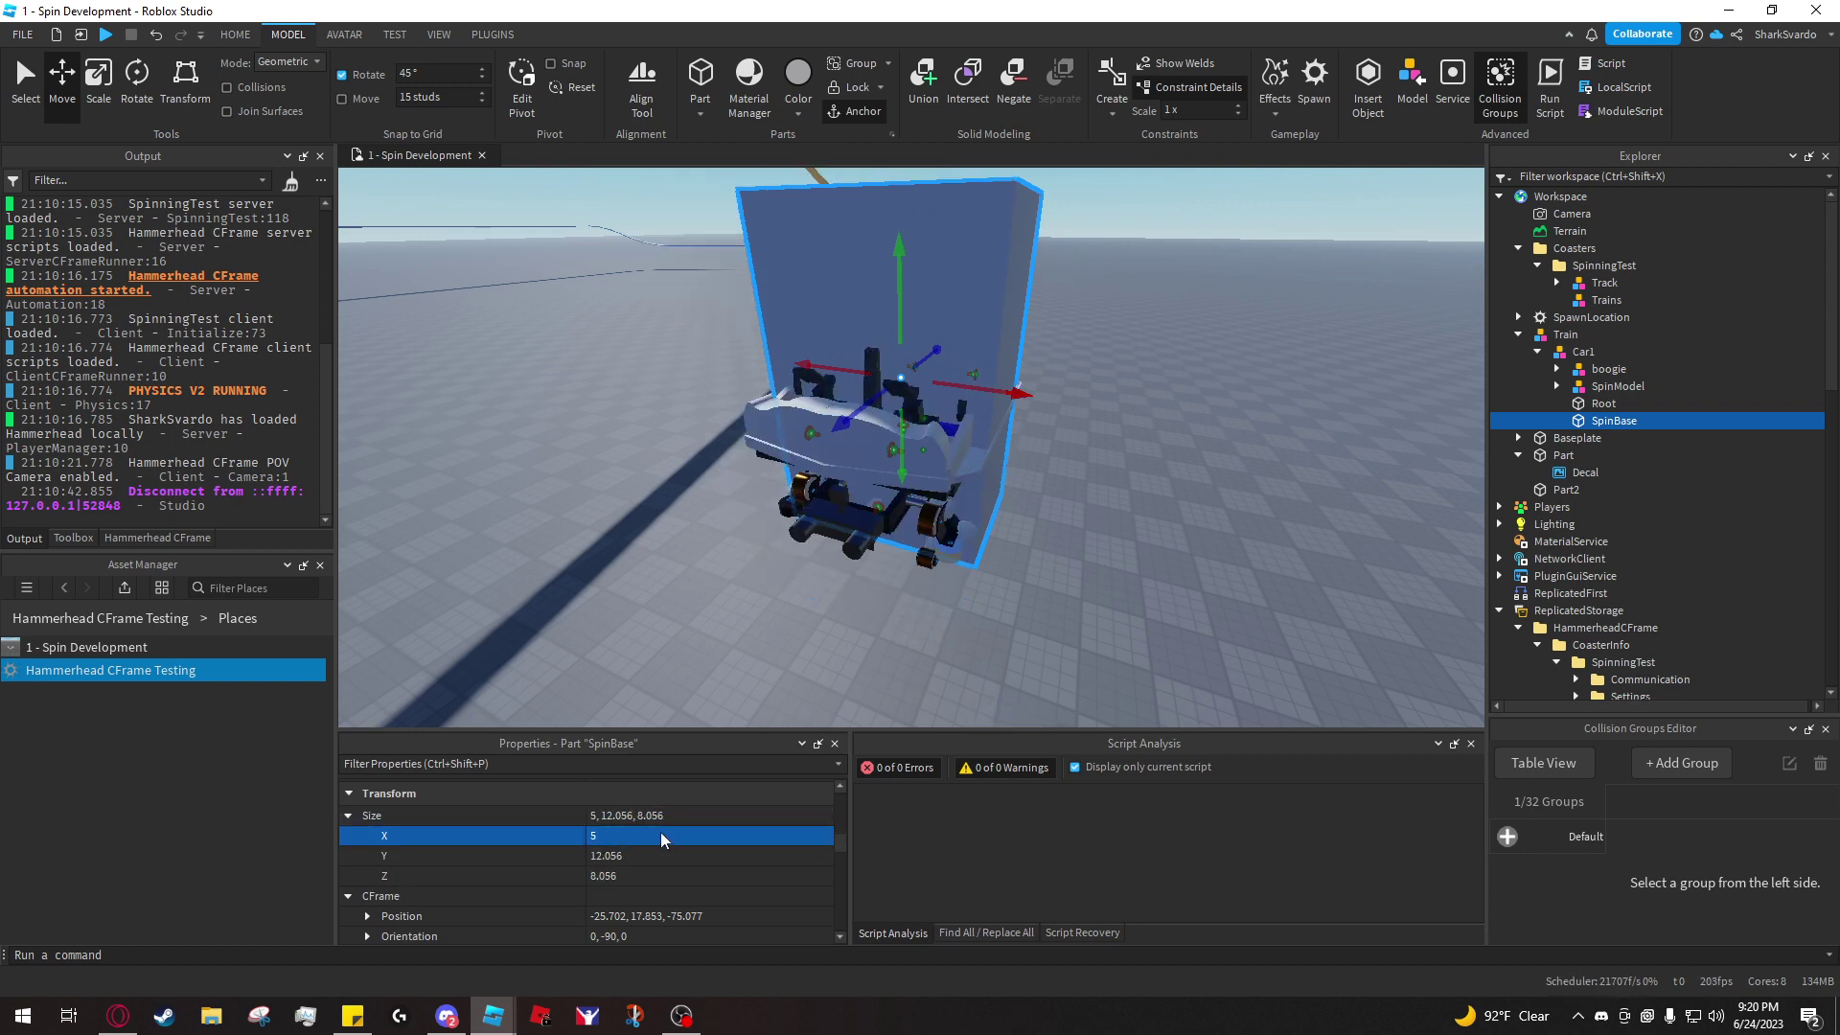
{"action": "left_click", "coordinate": [645, 858]}
{"action": "key", "text": "Return"}
{"action": "left_click", "coordinate": [643, 869]}
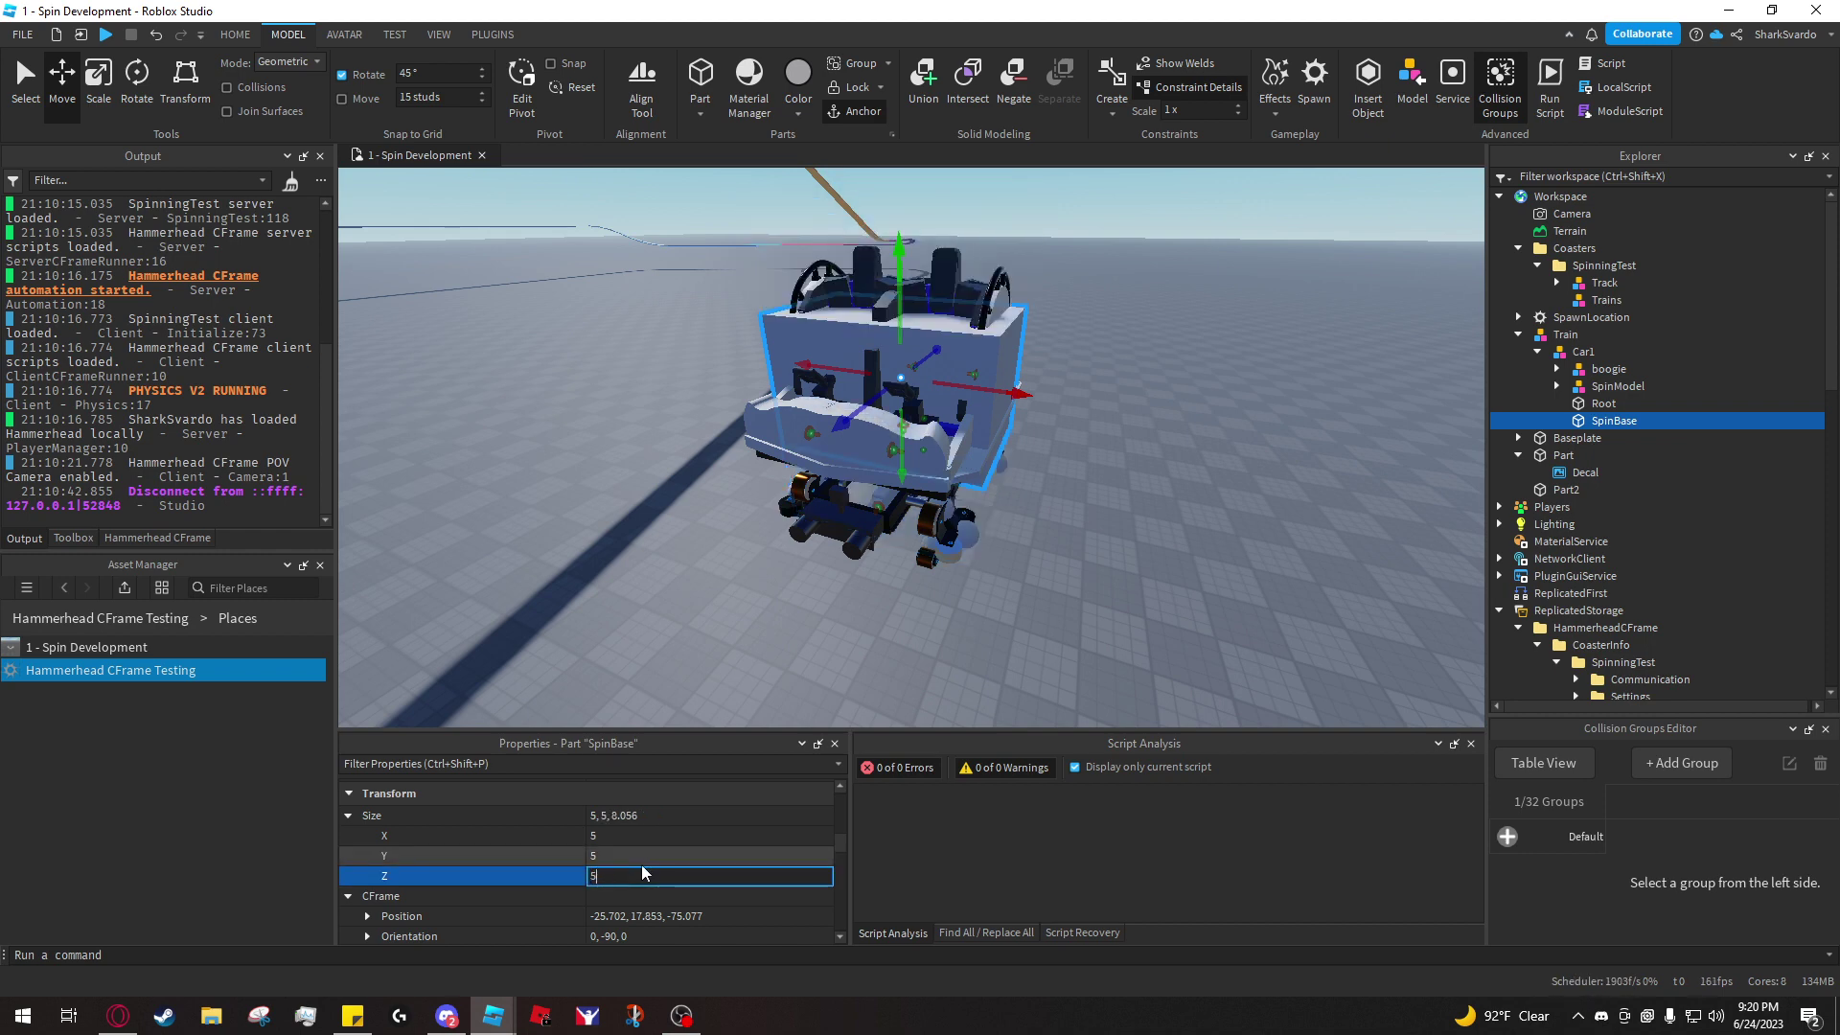
{"action": "key", "text": "Return"}
- Copy SpinModel's WorldPivot position and apply it as SpinBase's CFrame position, -25.576, 18.7, -75.001
{"action": "key", "text": "w"}
{"action": "right_click_drag", "start_coordinate": [1014, 501], "coordinate": [1011, 492]}
{"action": "key", "text": "d"}
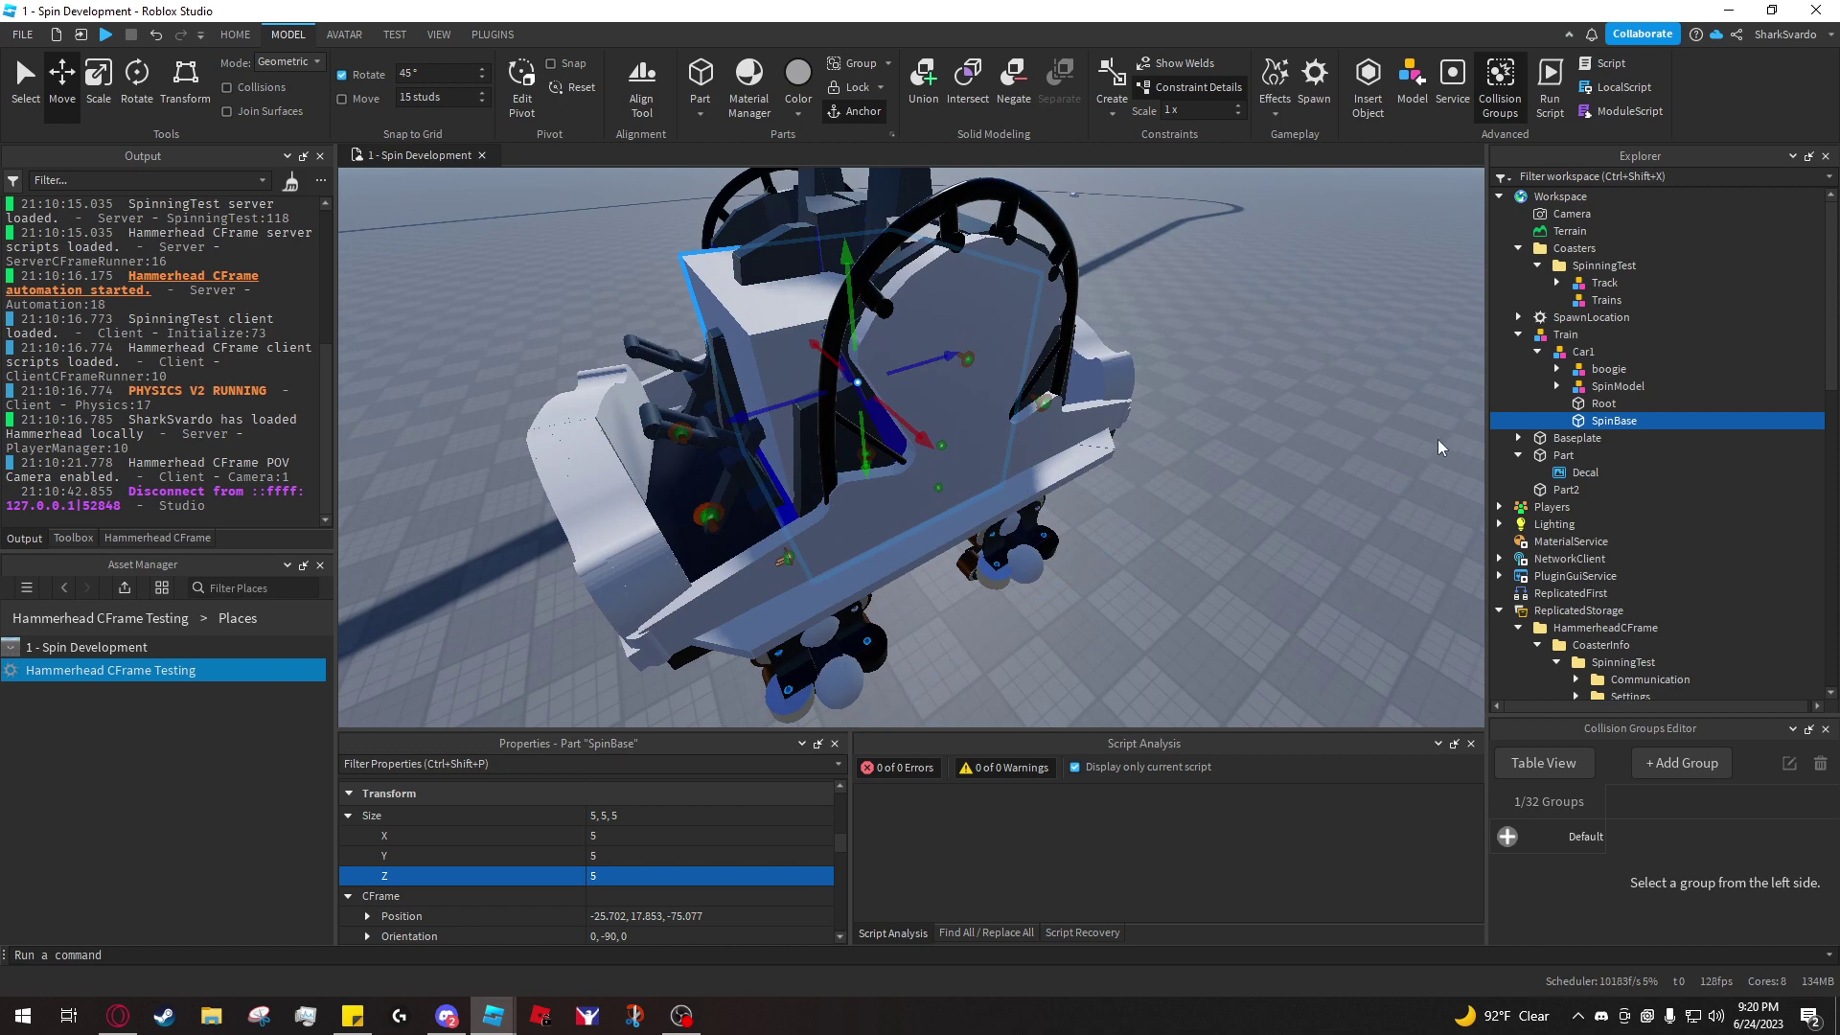
{"action": "left_click", "coordinate": [1598, 388]}
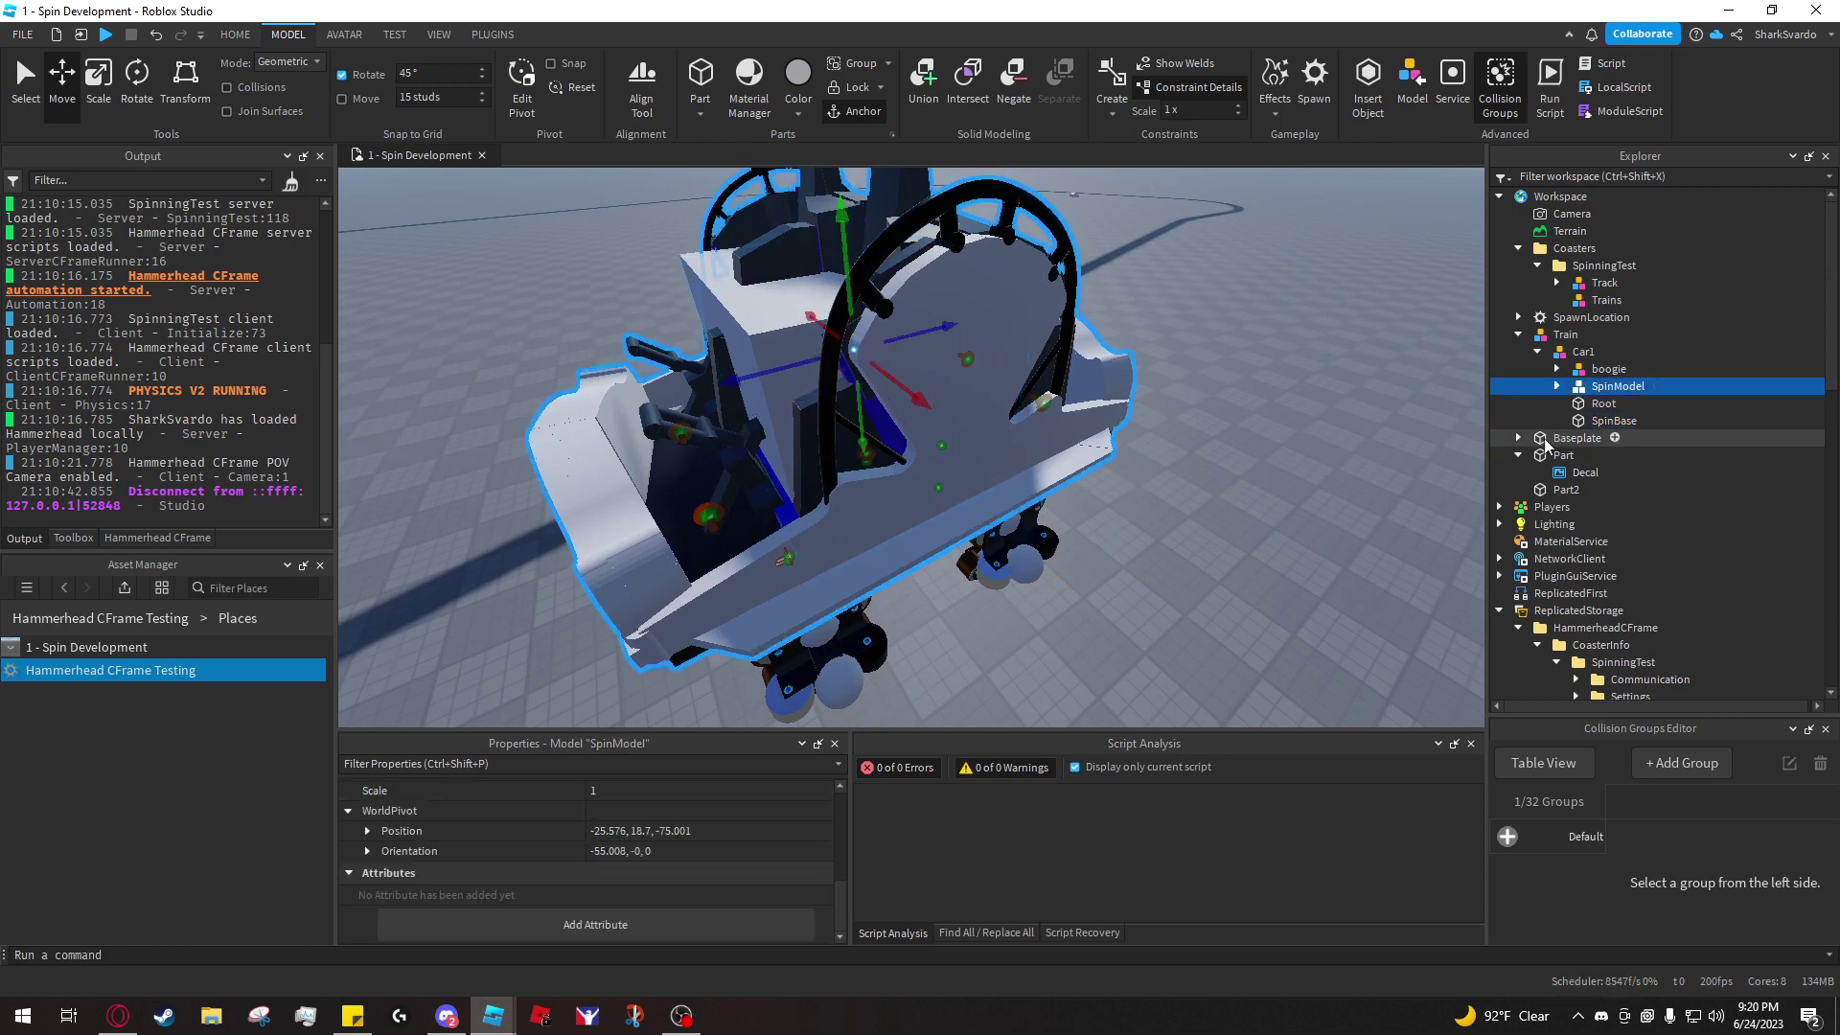
{"action": "left_click", "coordinate": [660, 832]}
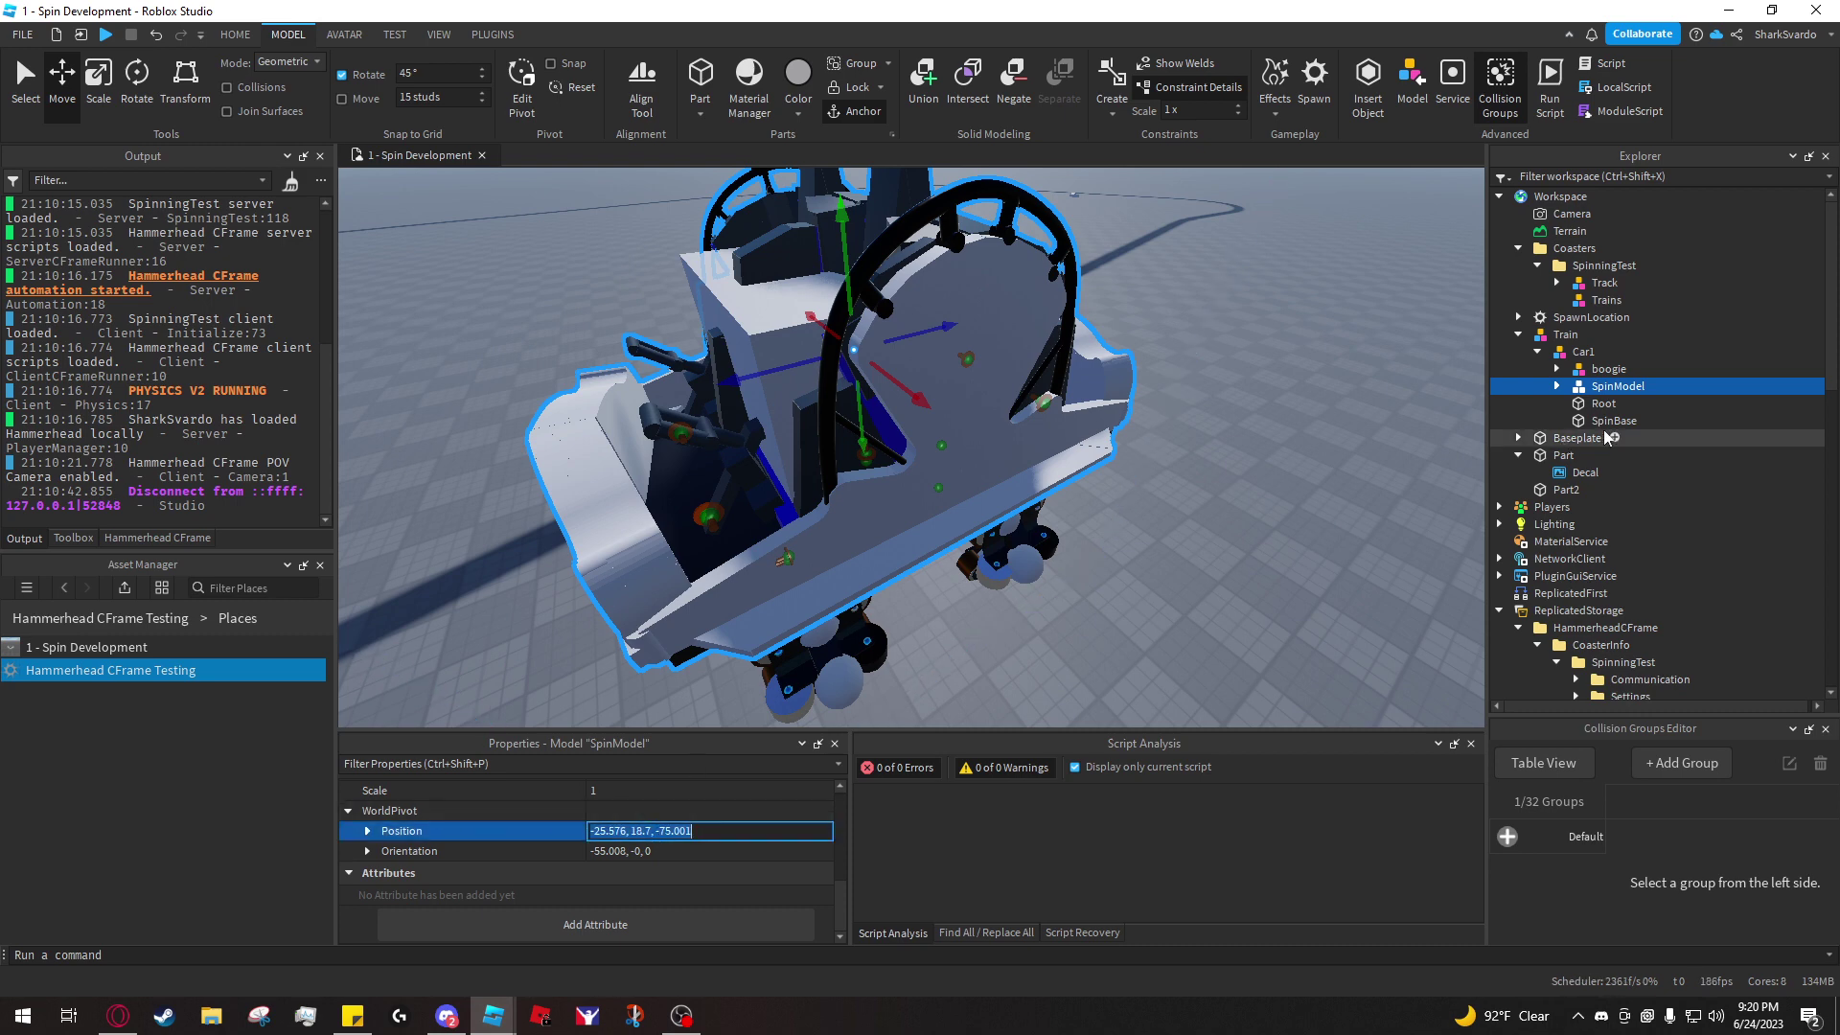
{"action": "left_click", "coordinate": [1614, 421]}
{"action": "left_click", "coordinate": [665, 918]}
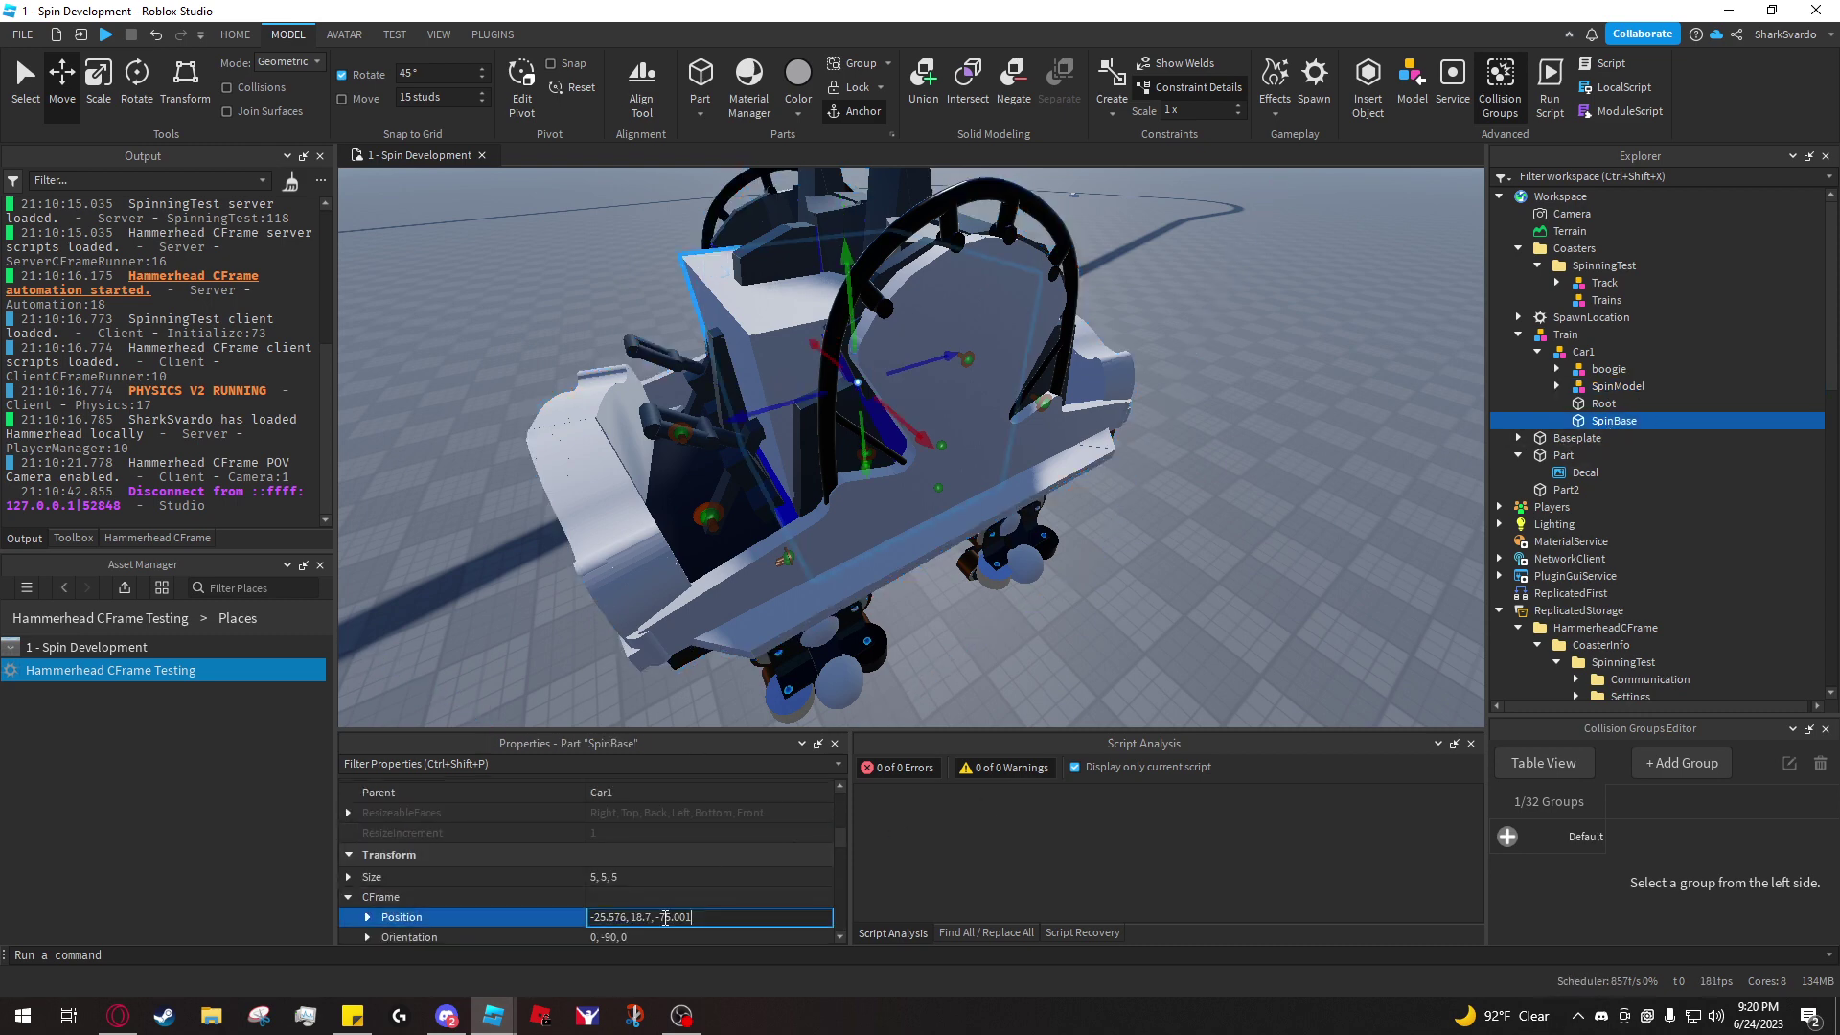
{"action": "key", "text": "Return"}
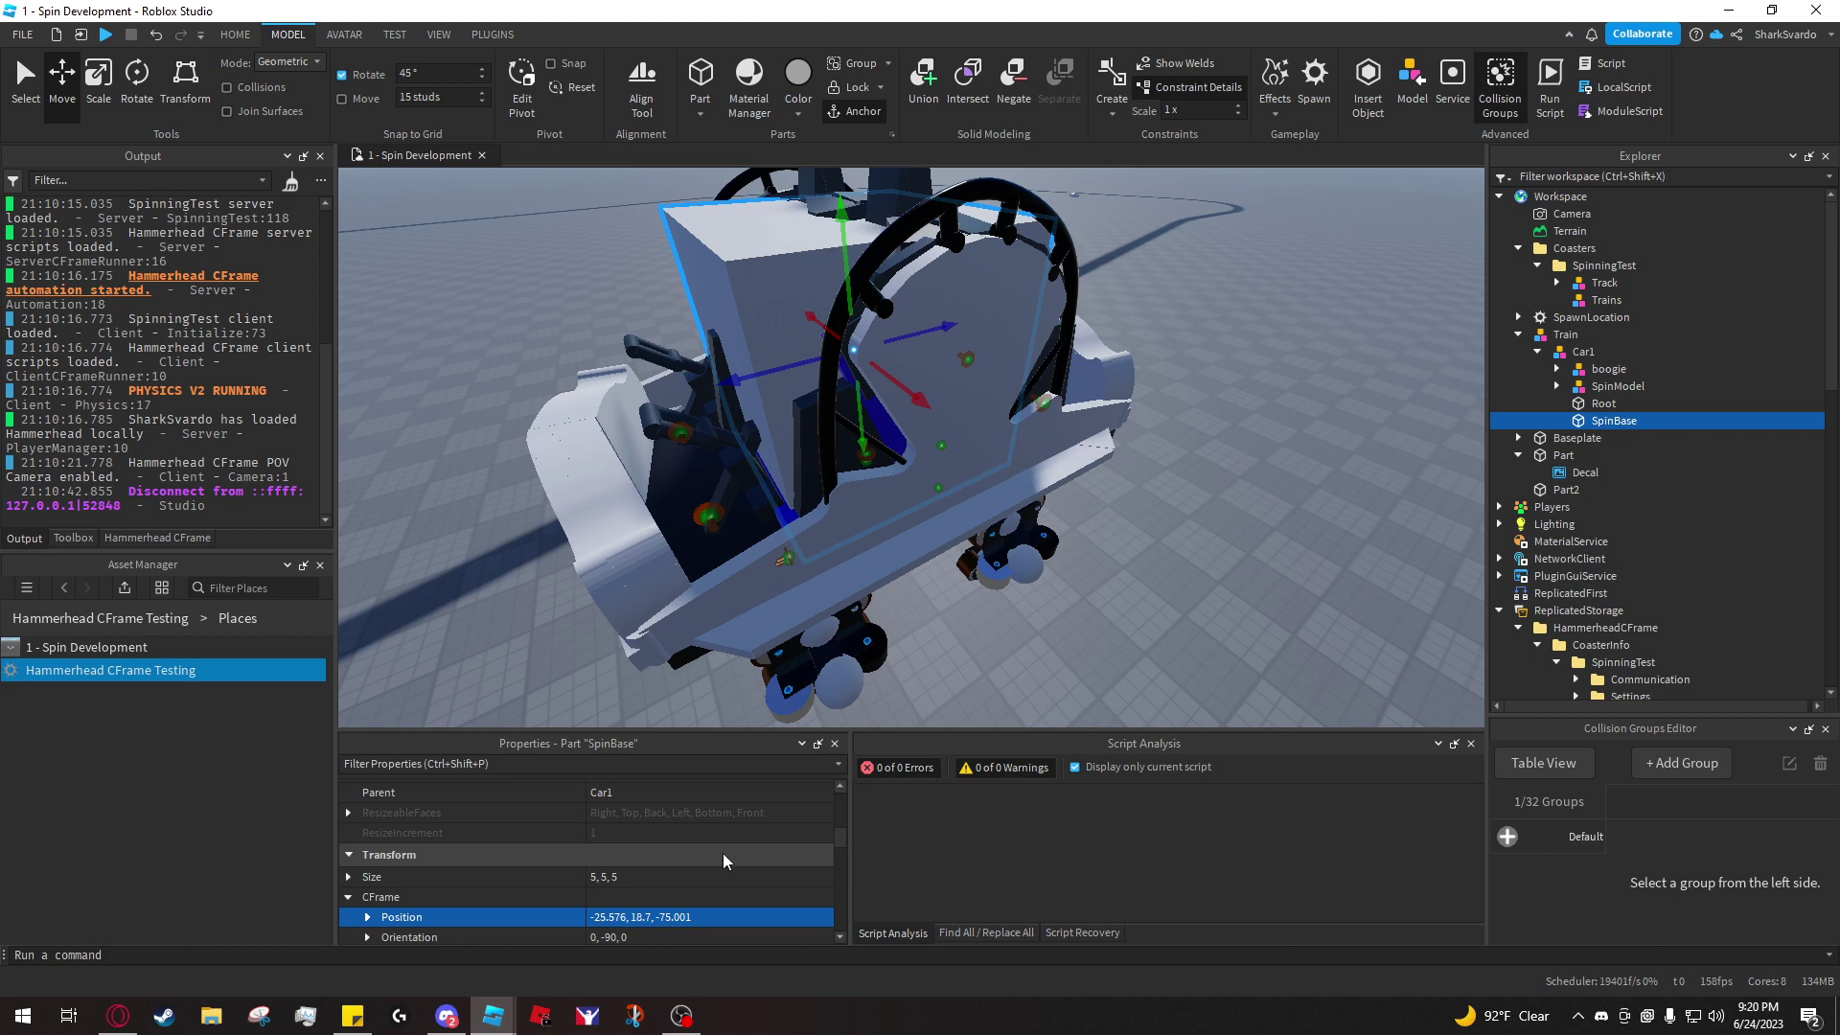
- Set SpinModel's WorldPivot orientation to 0, 0, 0
{"action": "left_click", "coordinate": [1604, 387]}
{"action": "left_click", "coordinate": [756, 851]}
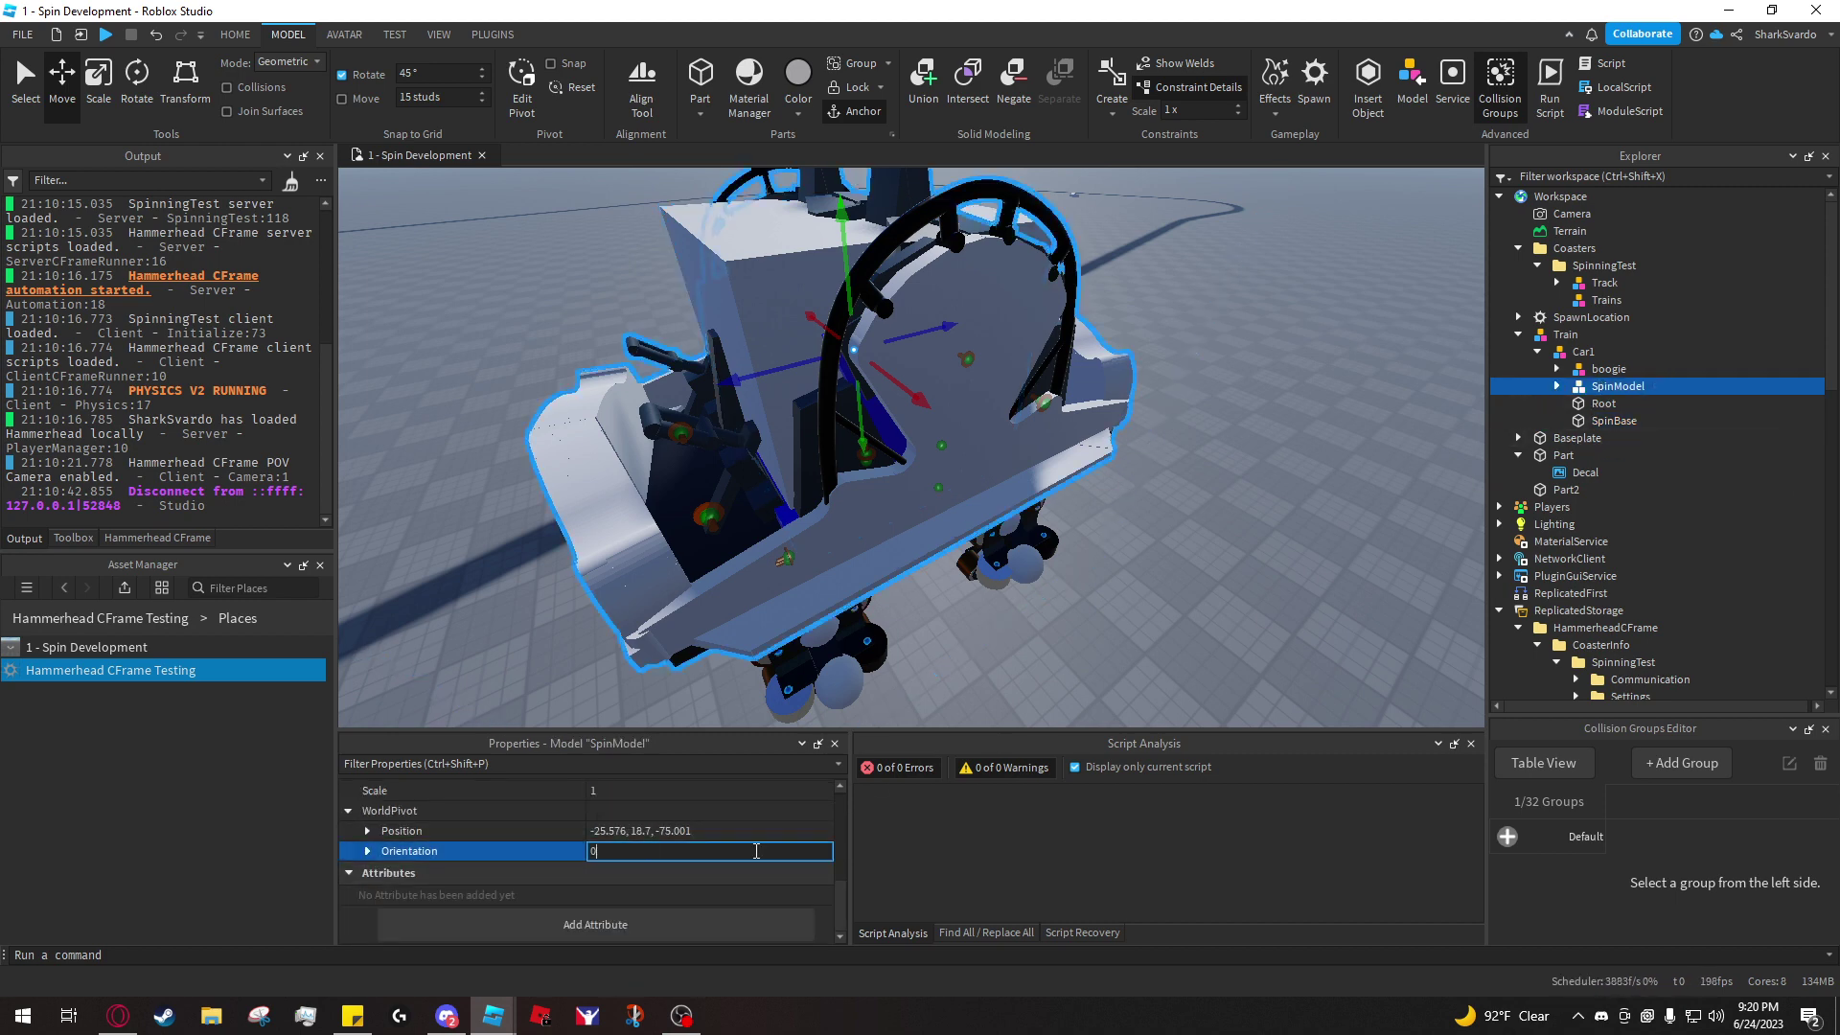
{"action": "type", "text": "0, 0, 0"}
{"action": "key", "text": "Return"}
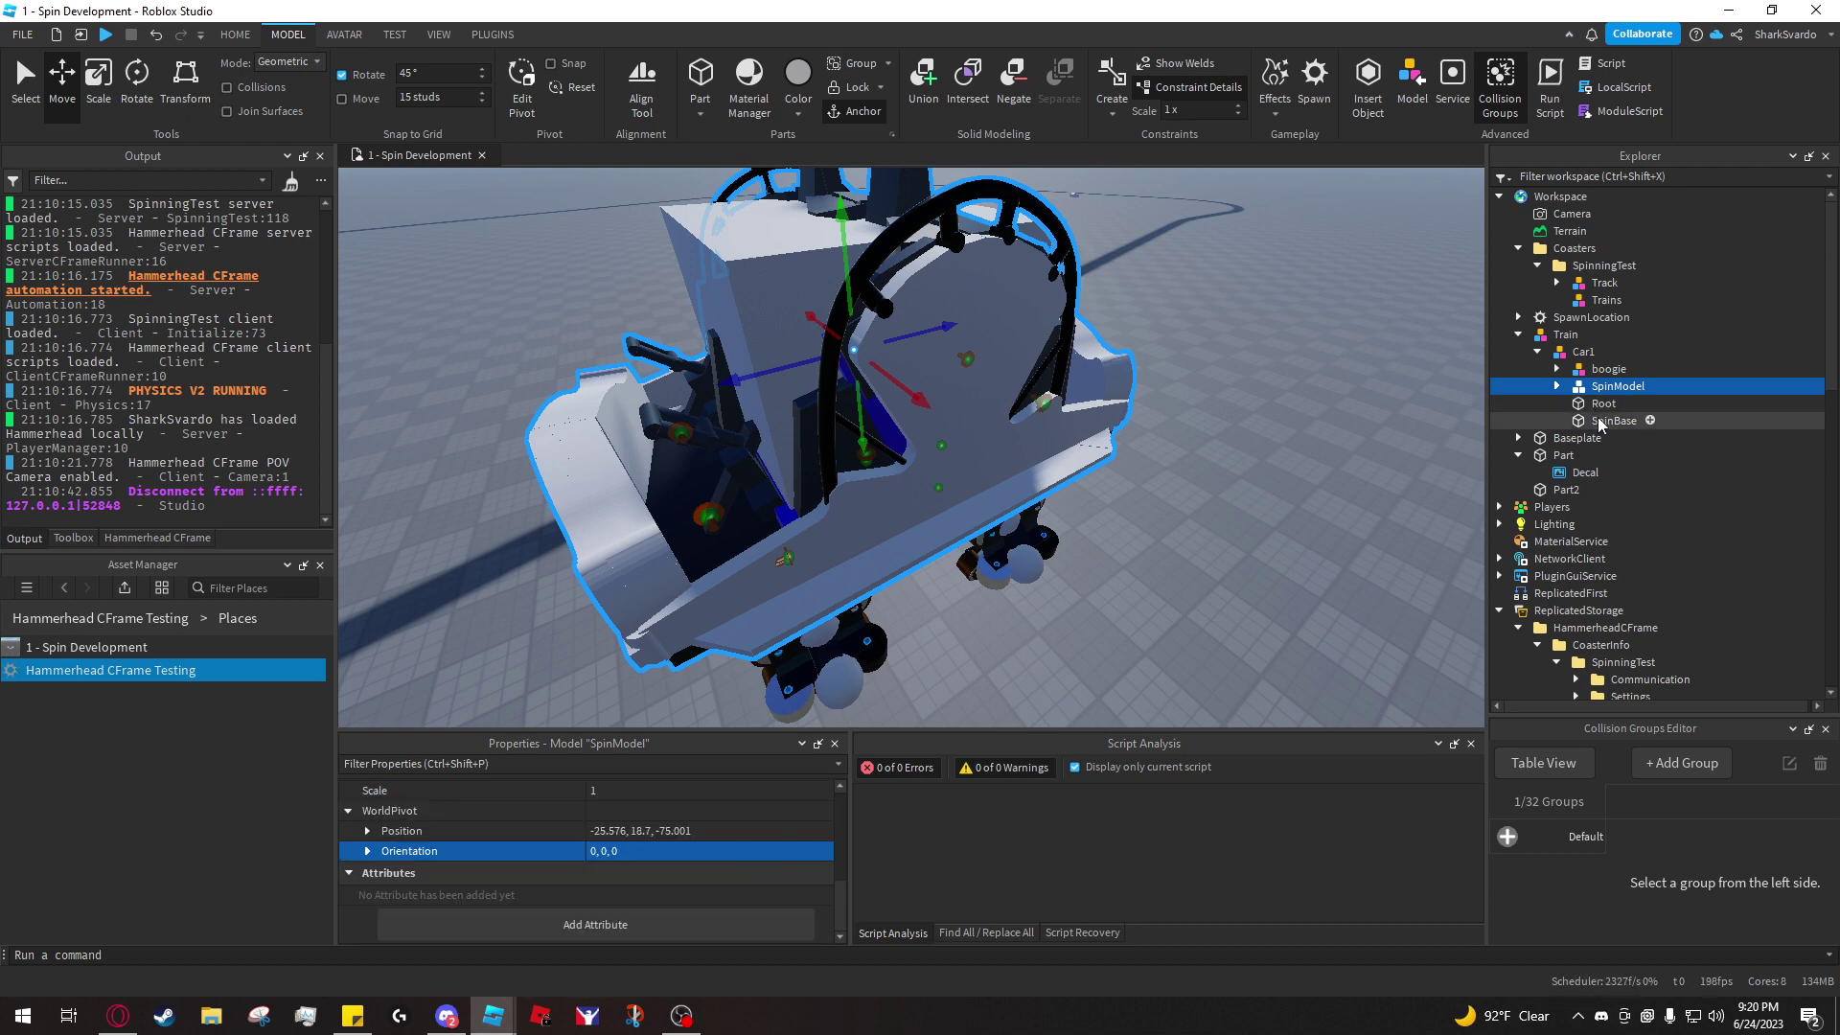
- Set SpinBase's CFrame orientation to 0, 0, 0
{"action": "left_click", "coordinate": [1509, 421]}
{"action": "scroll", "coordinate": [752, 856], "scroll_direction": "down", "scroll_amount": 3}
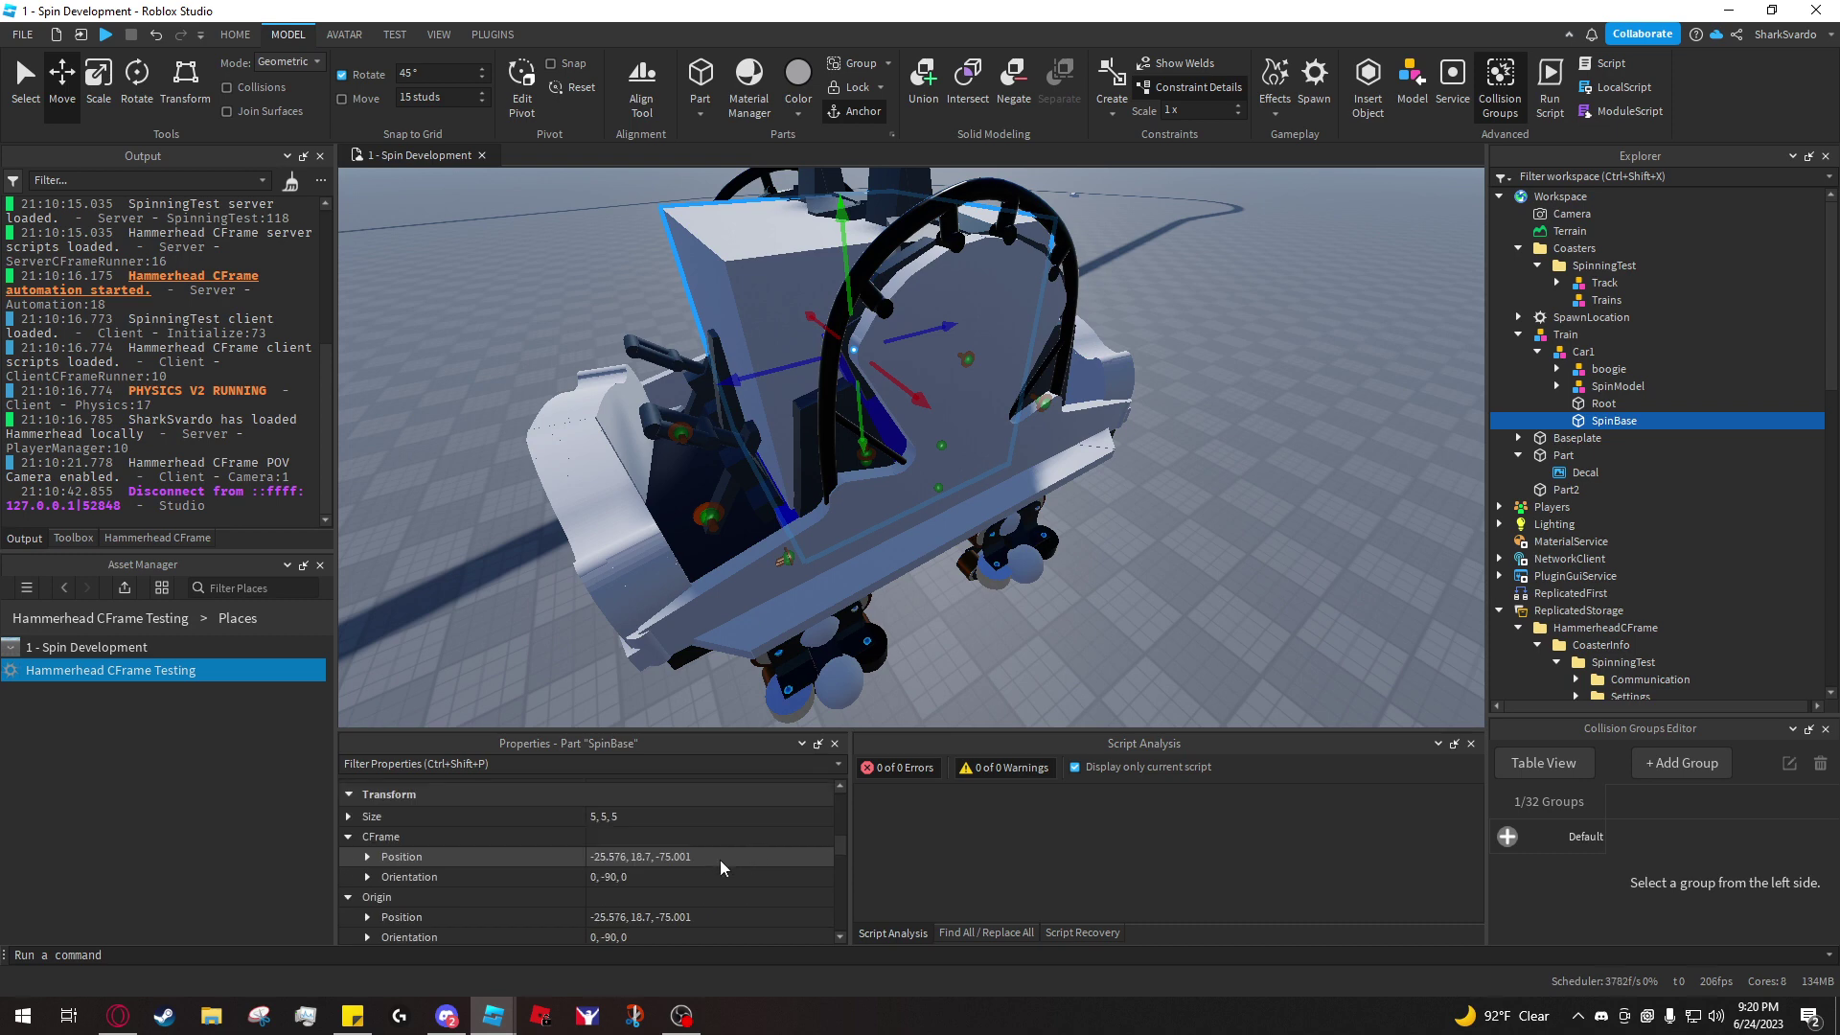
{"action": "left_click", "coordinate": [701, 874]}
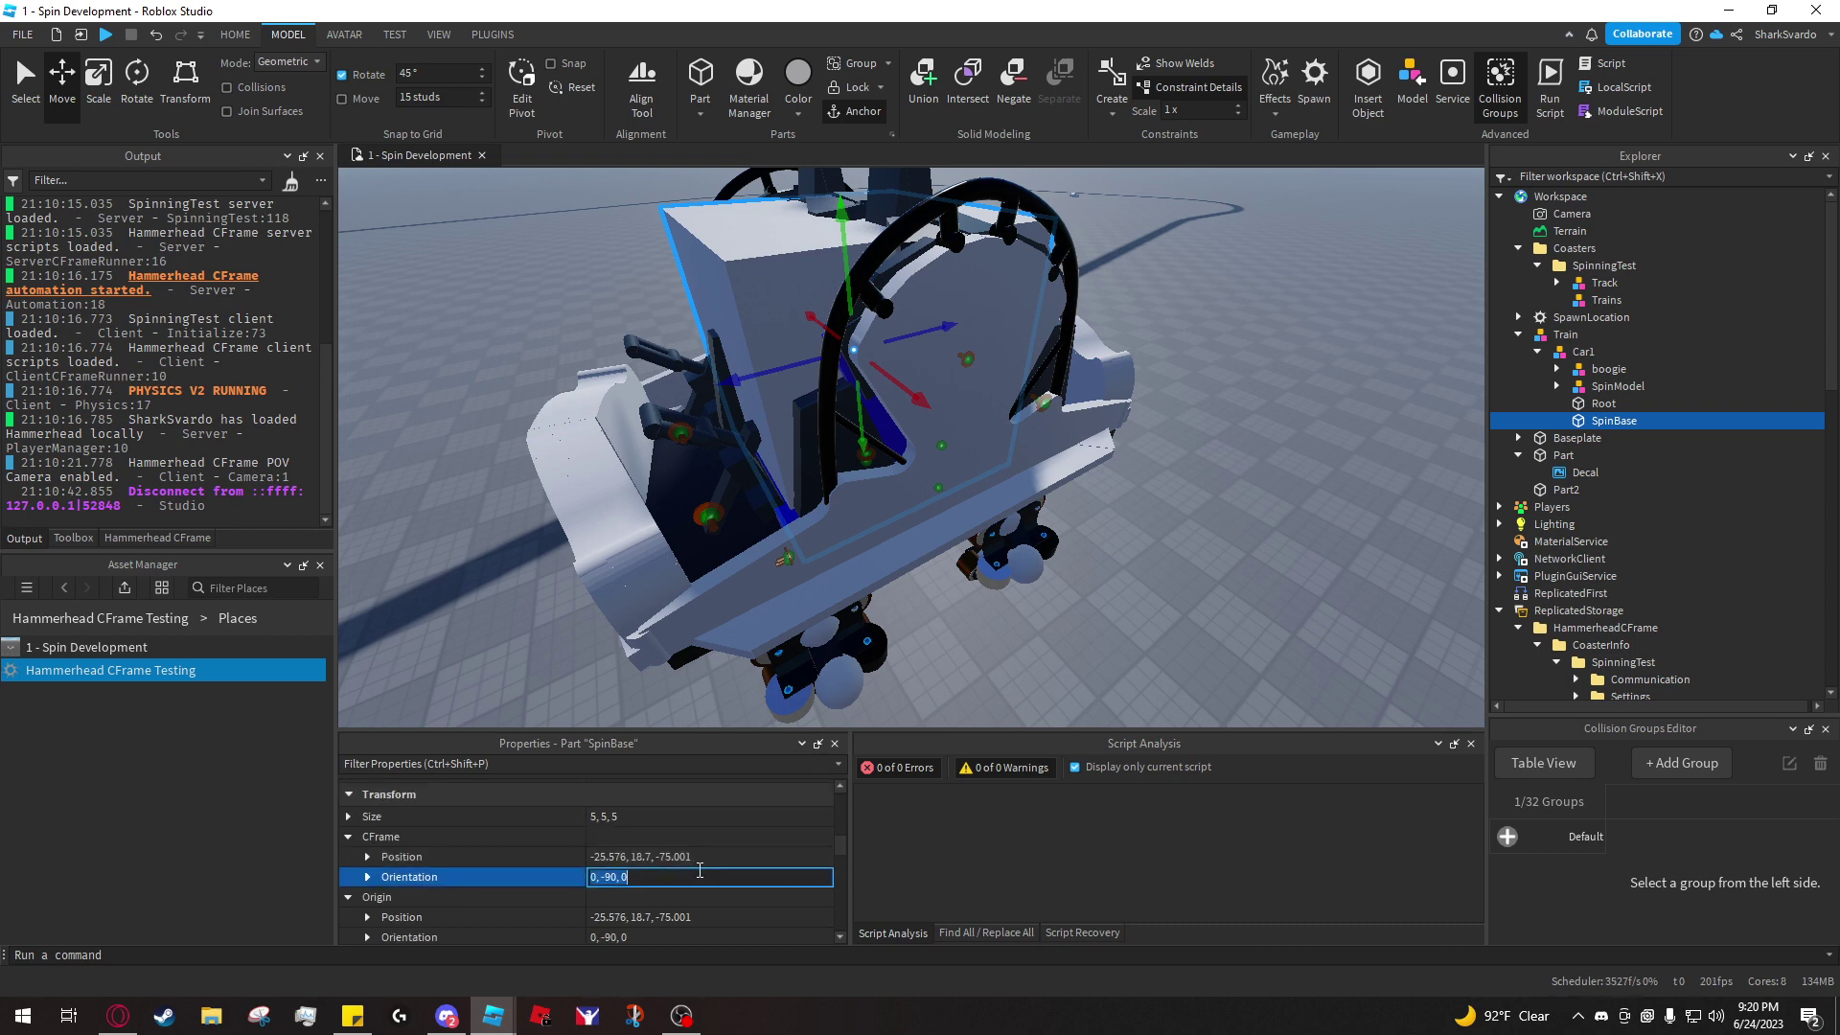
{"action": "key", "text": "Return"}
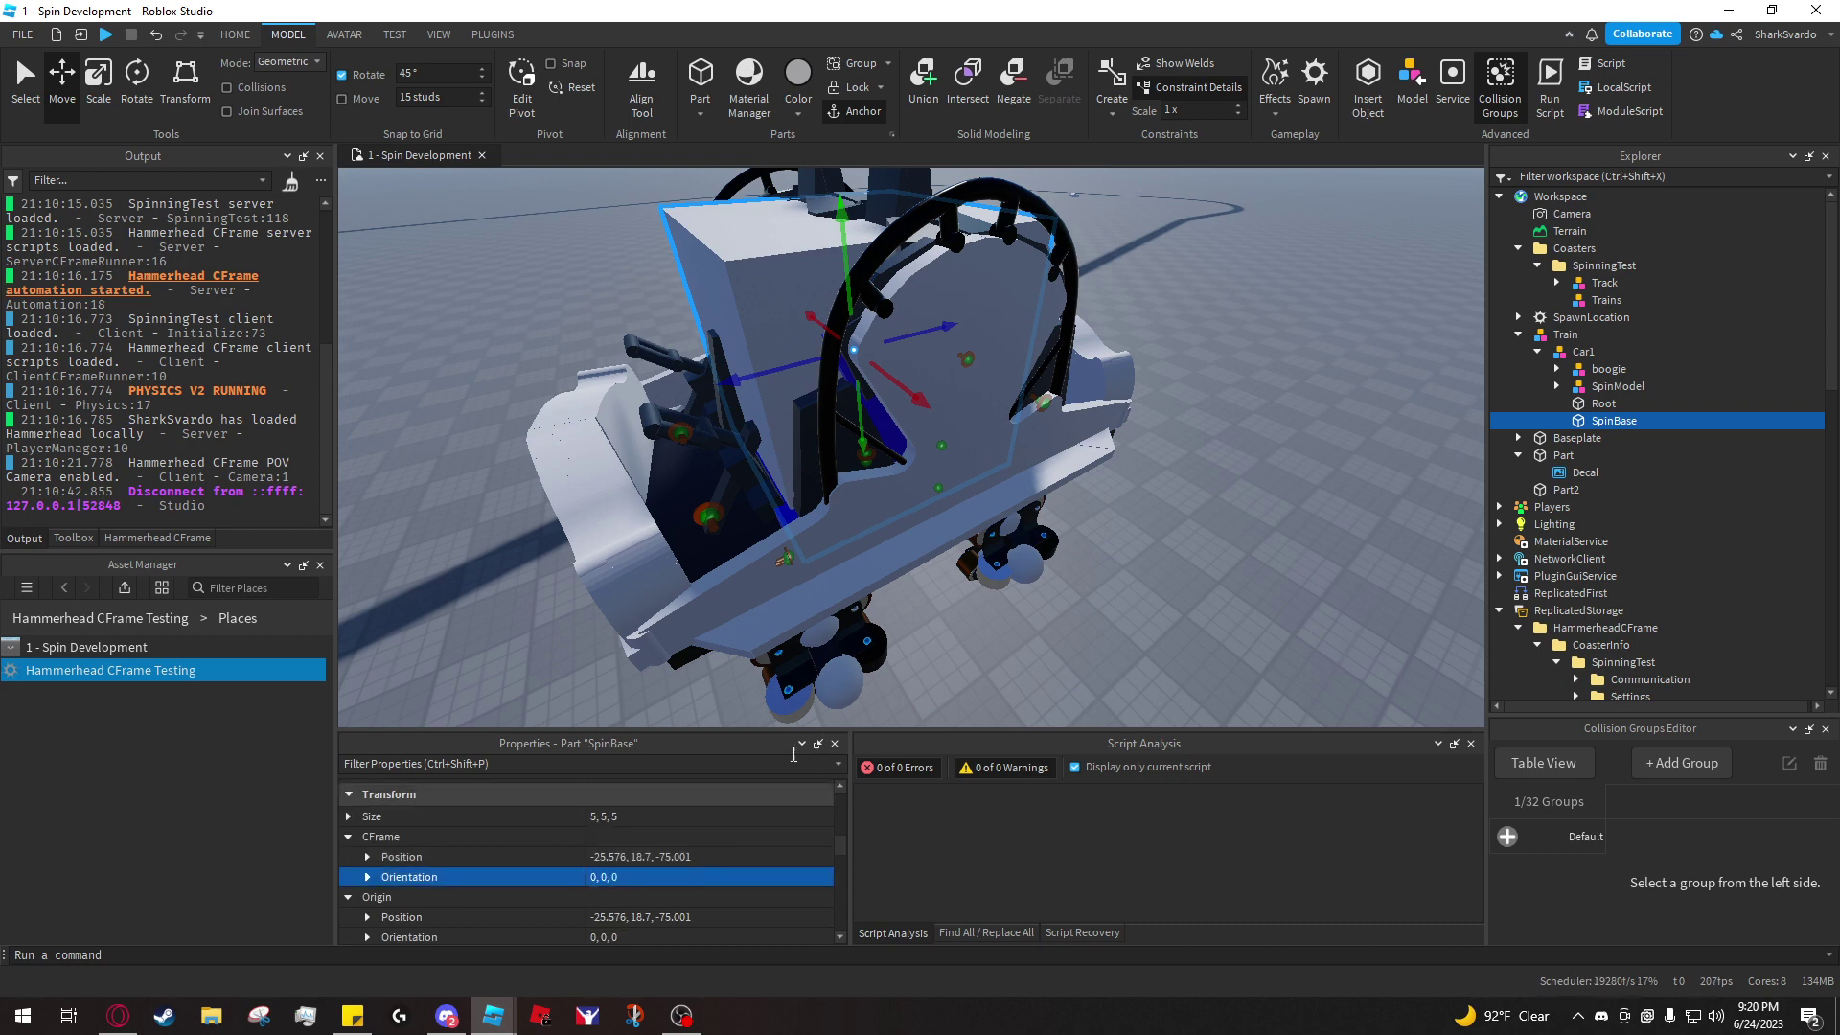
{"action": "scroll", "coordinate": [995, 579], "scroll_direction": "up", "scroll_amount": 3}
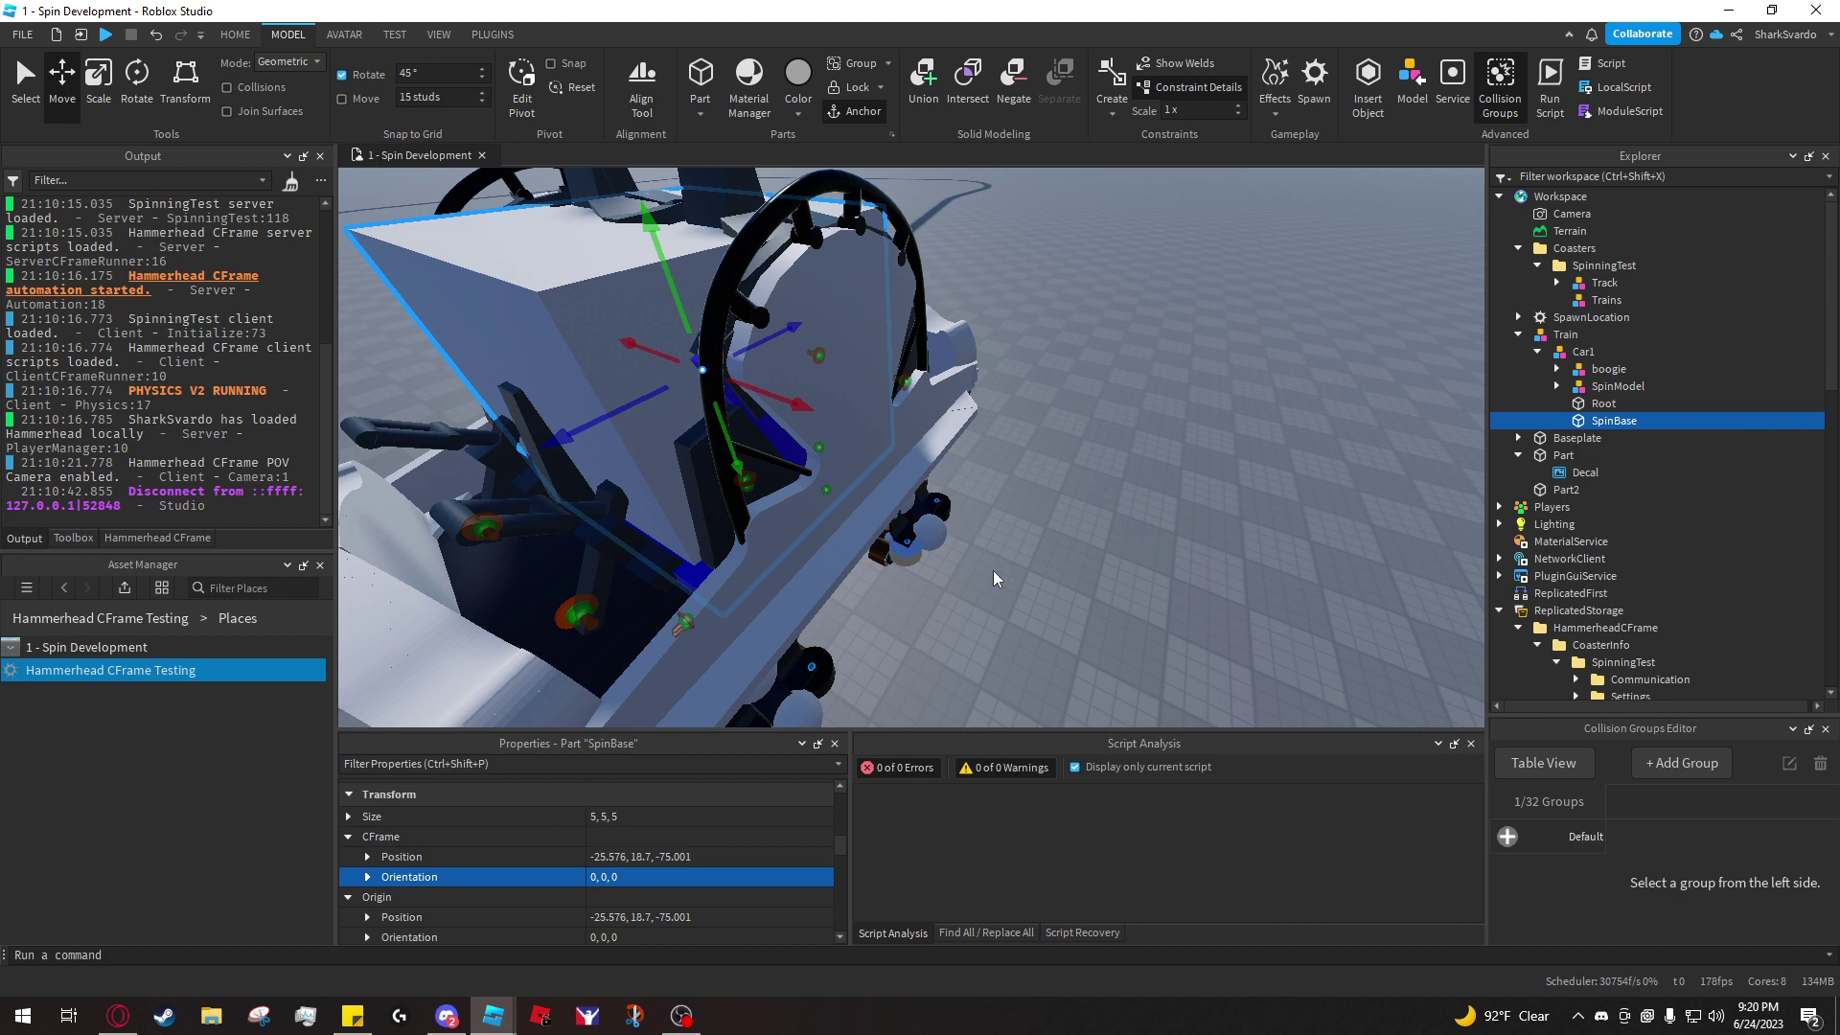
- Set SpinBase's Transparency to 1 and deselect it
{"action": "scroll", "coordinate": [736, 842], "scroll_direction": "down", "scroll_amount": 5}
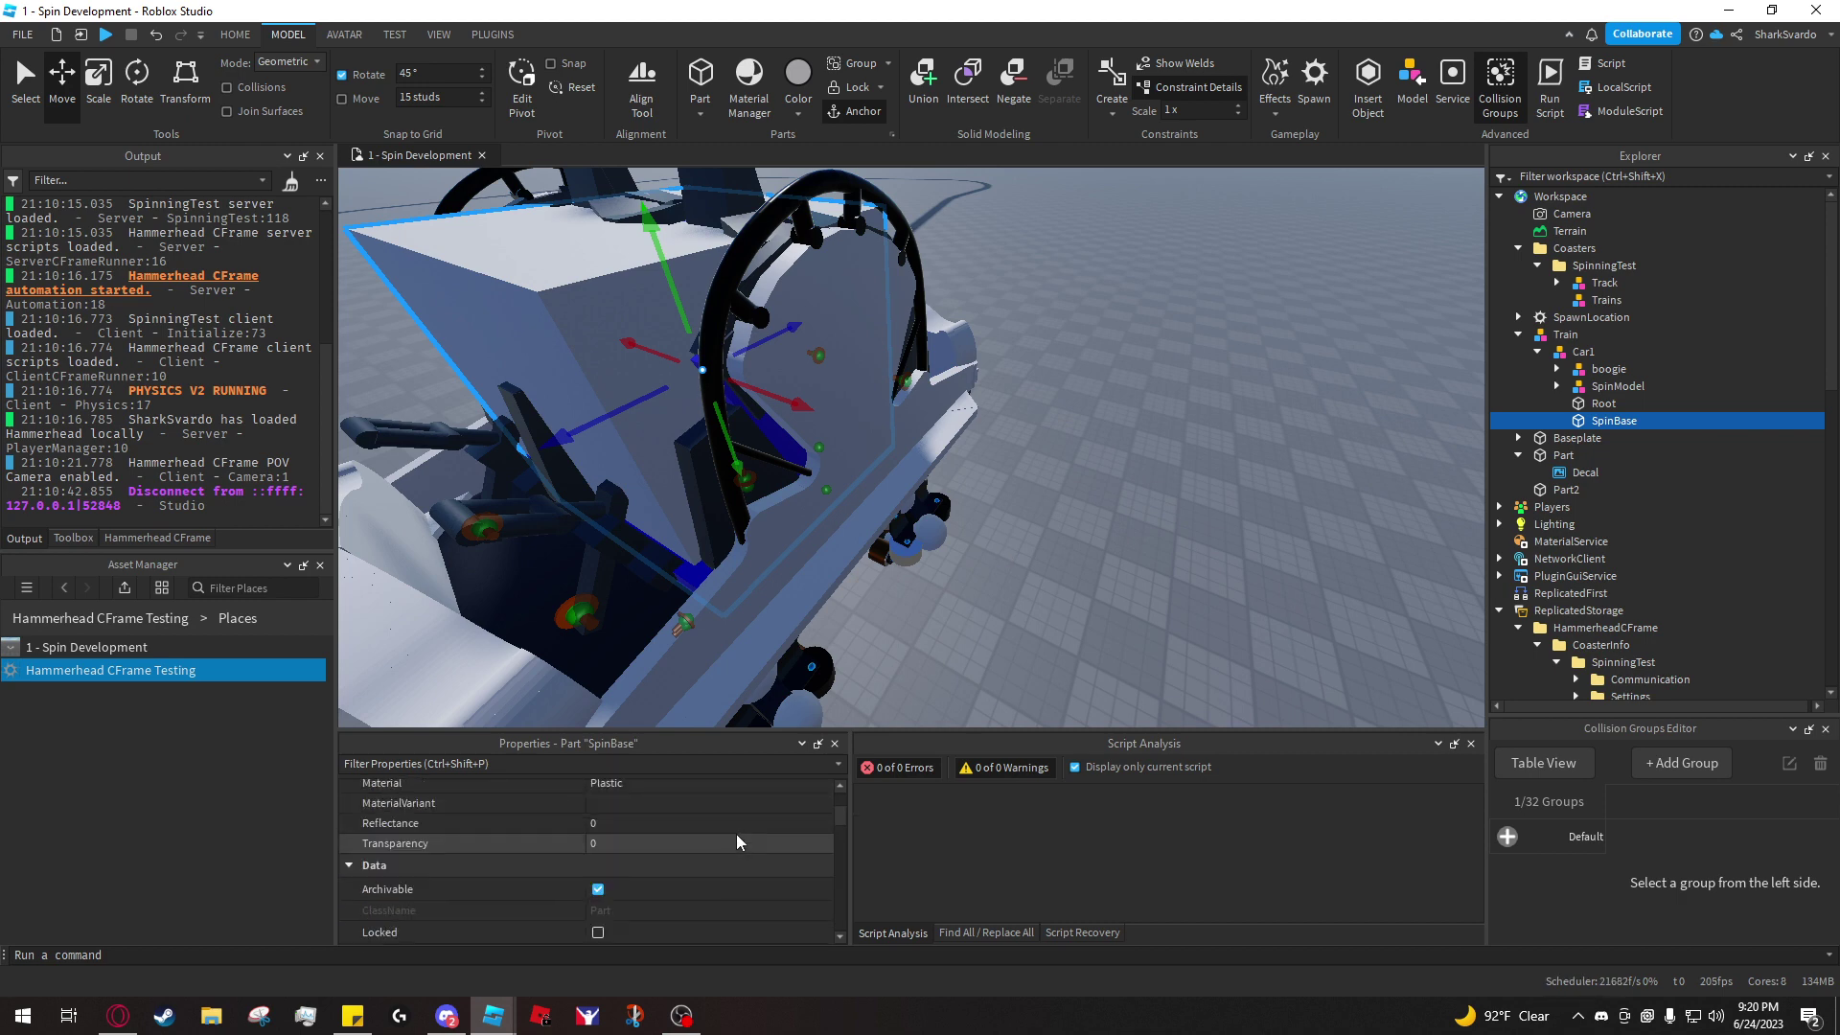
{"action": "left_click", "coordinate": [738, 838]}
{"action": "type", "text": "1"}
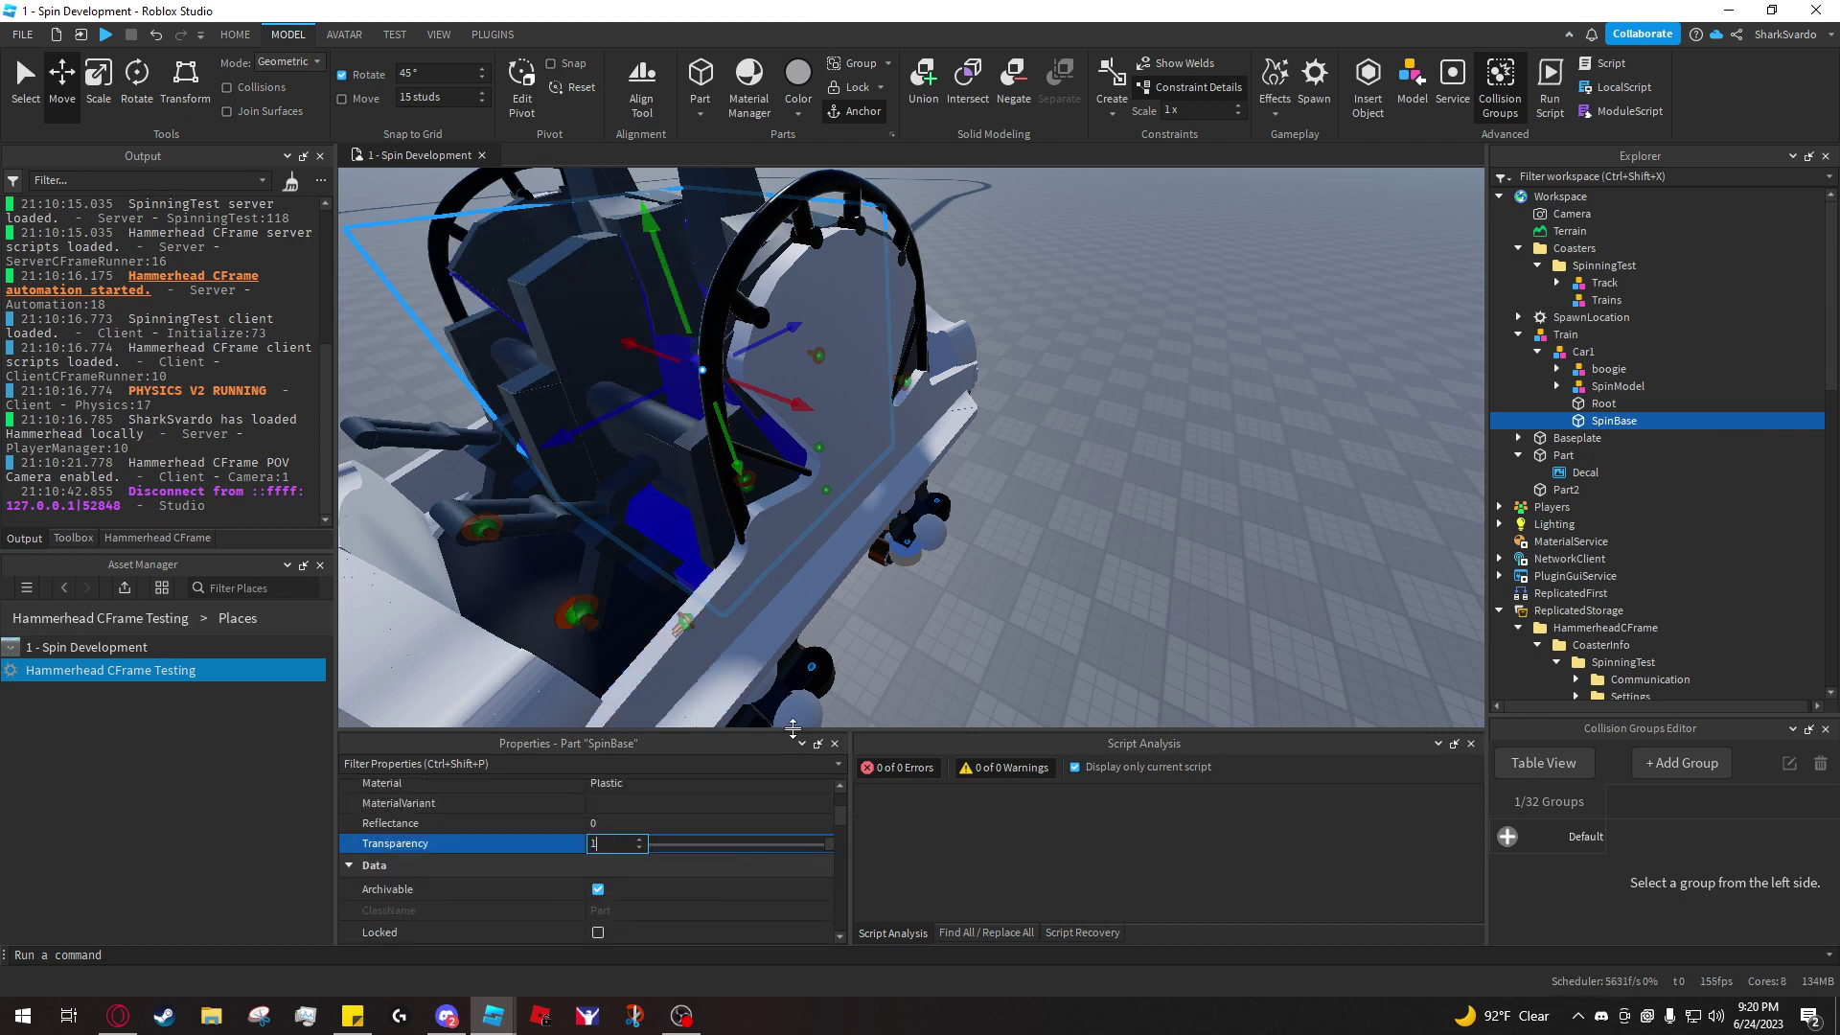
{"action": "key", "text": "Return"}
{"action": "left_click", "coordinate": [1089, 539]}
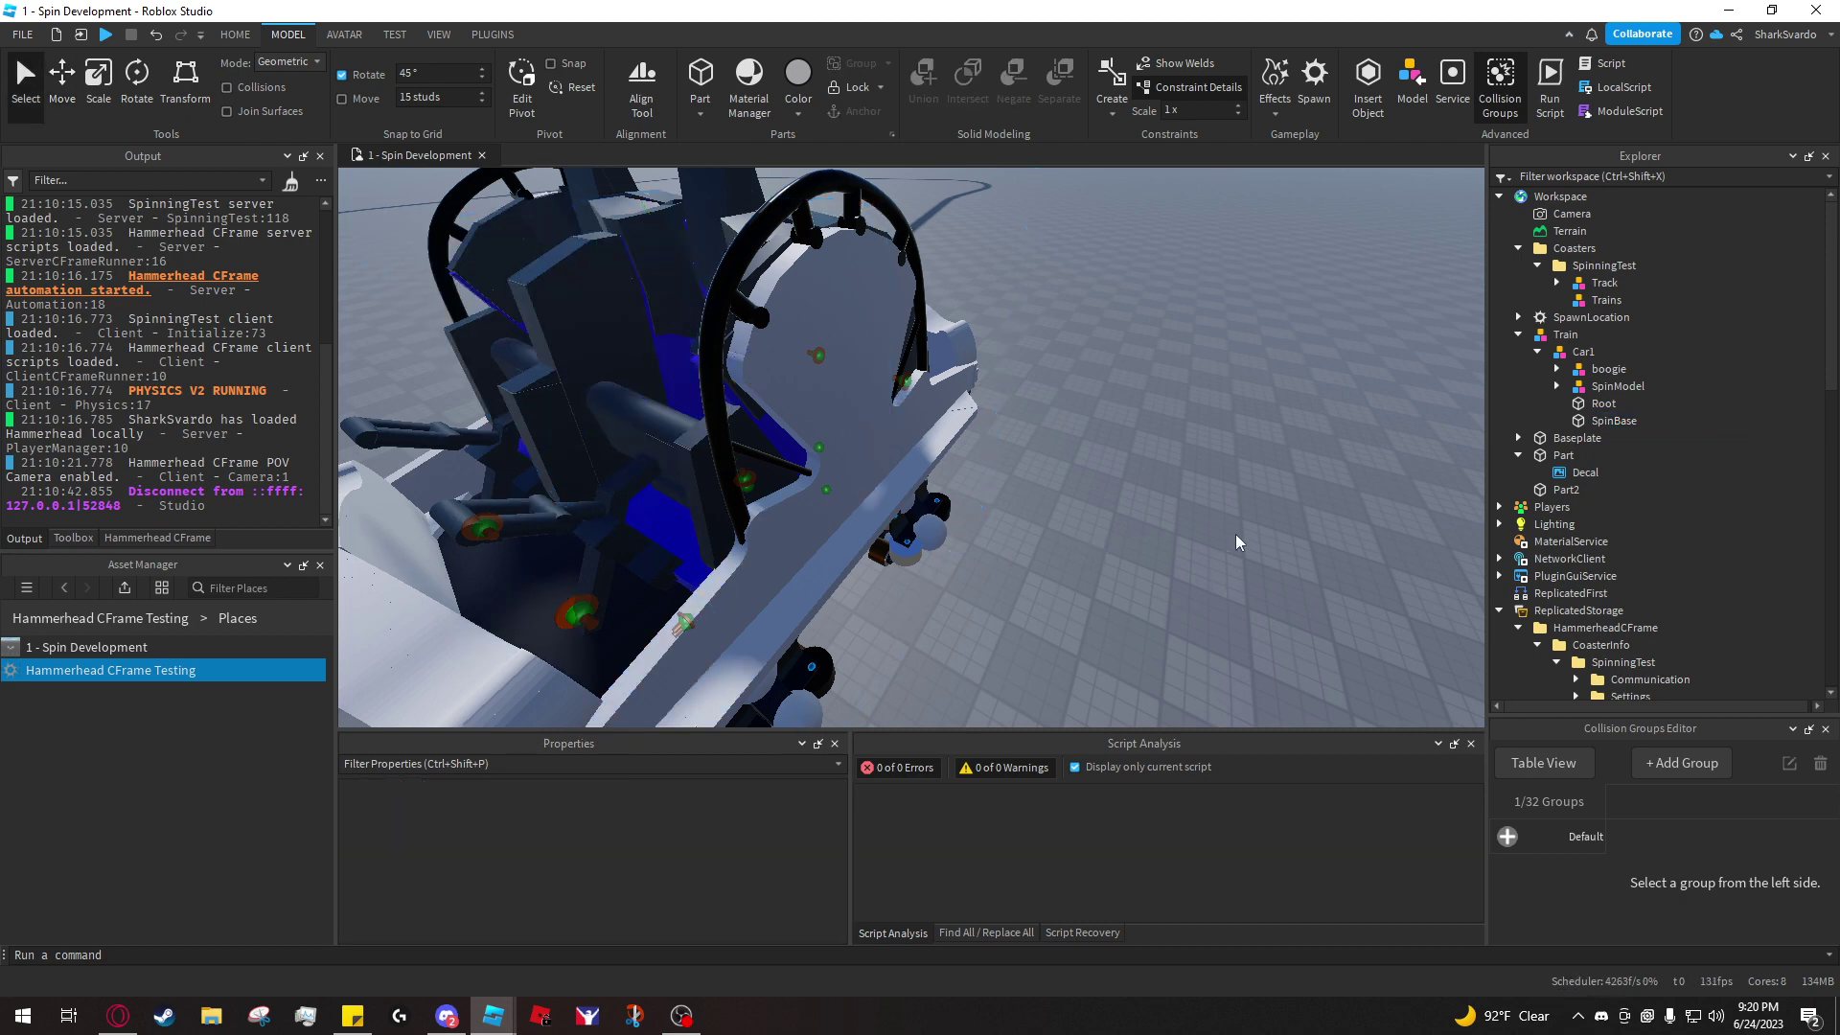
{"action": "scroll", "coordinate": [1188, 537], "scroll_direction": "down", "scroll_amount": 5}
{"action": "right_click_drag", "start_coordinate": [1024, 429], "coordinate": [1027, 423]}
{"action": "key", "text": "e"}
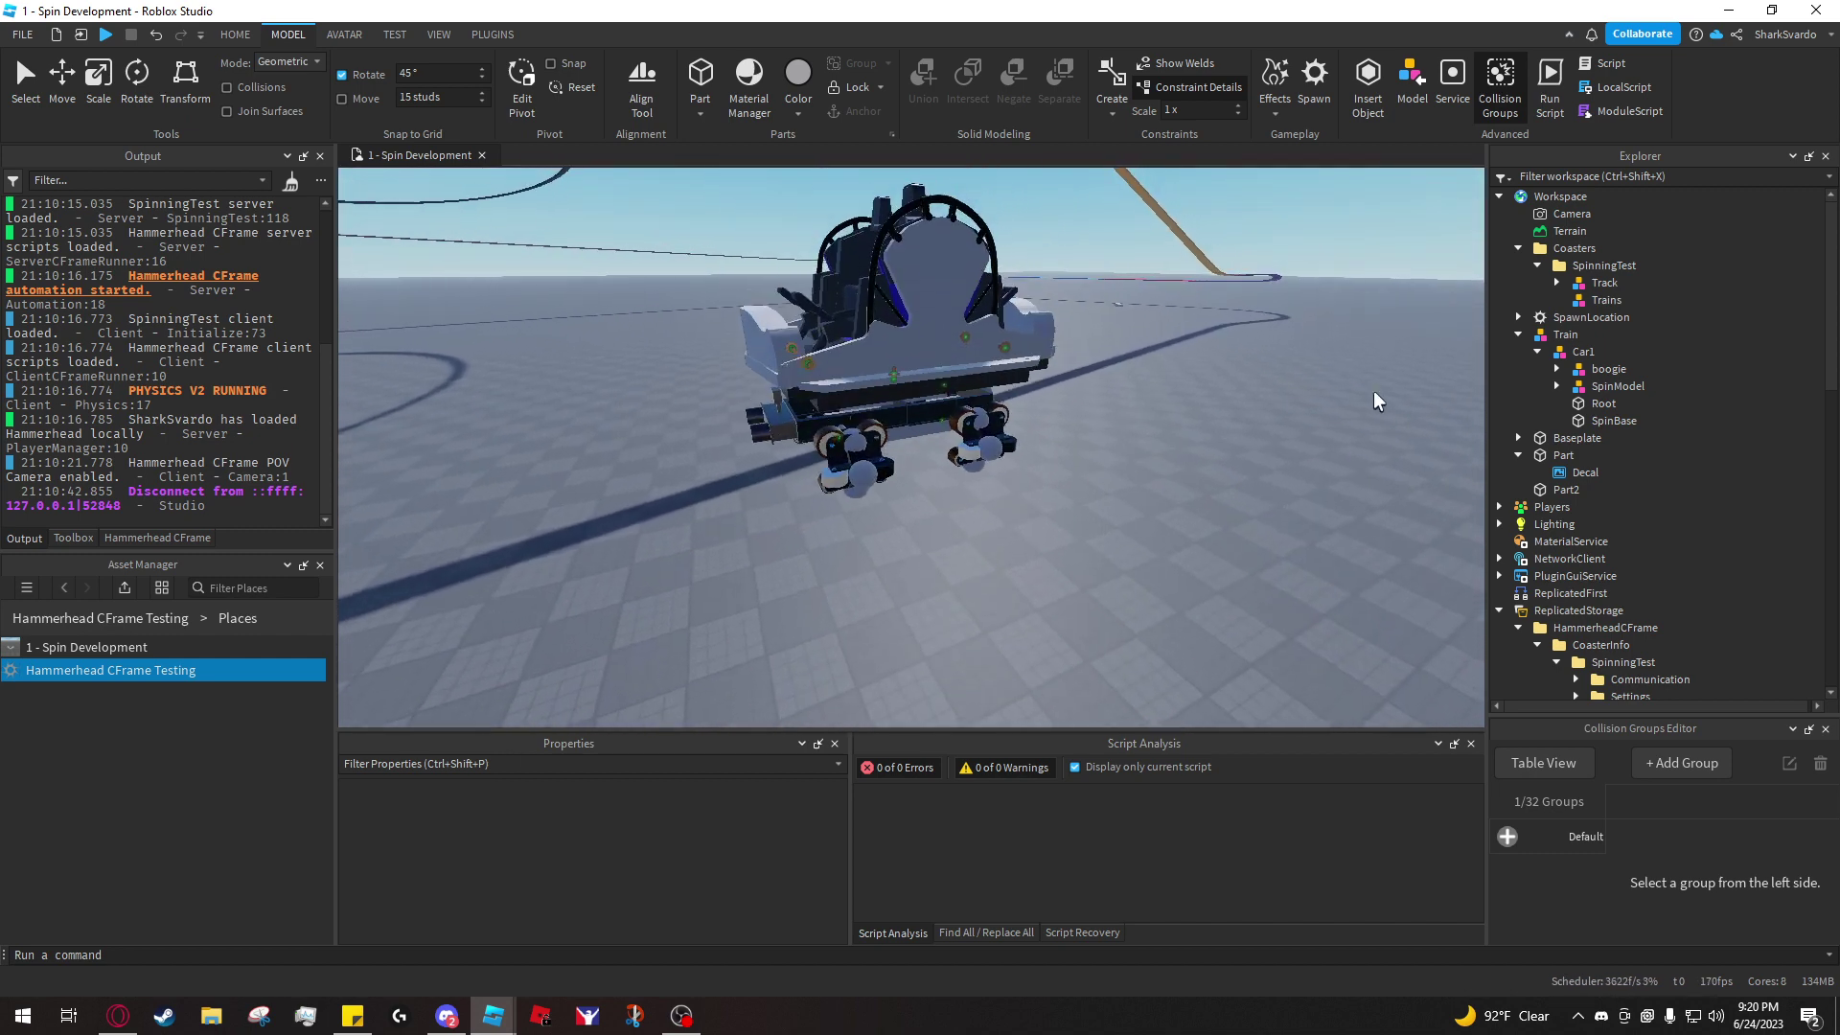
- Select Root and SpinBase together and review their collision properties, including CanCollide
{"action": "left_click", "coordinate": [1553, 337]}
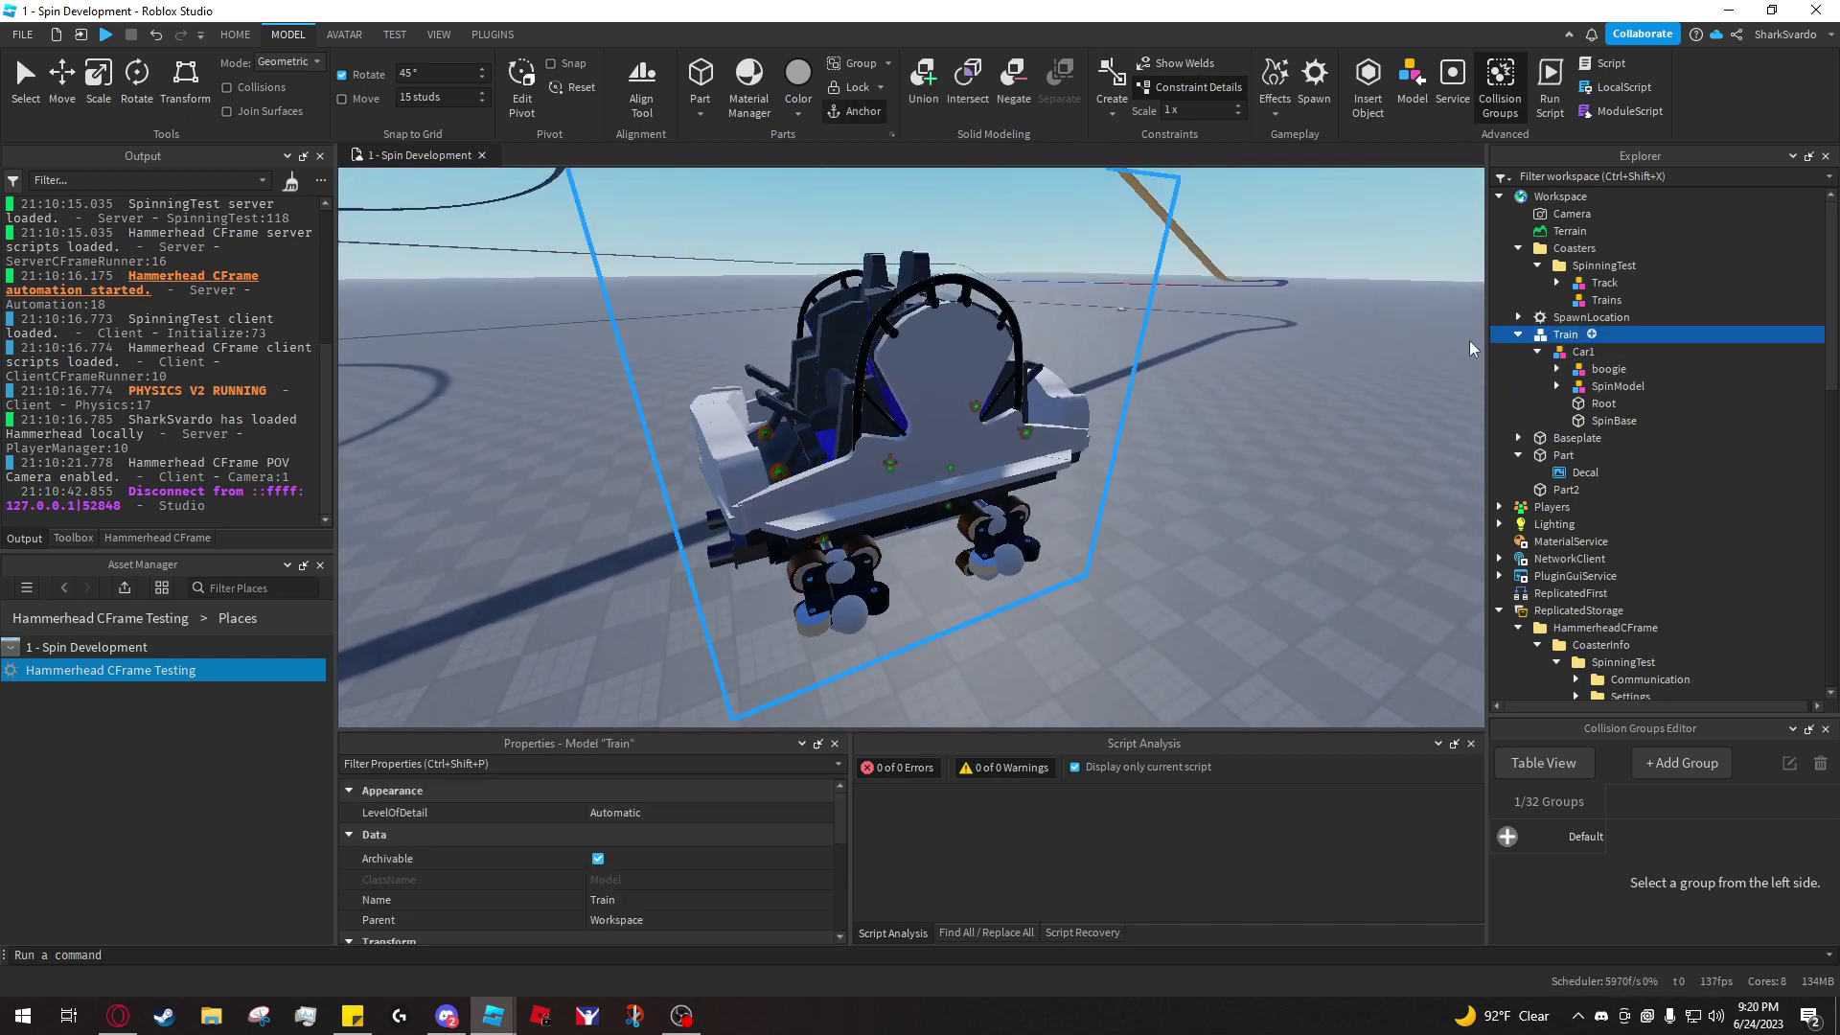
{"action": "left_click", "coordinate": [1603, 404]}
{"action": "left_click", "coordinate": [1614, 421], "text": "shift"}
{"action": "scroll", "coordinate": [657, 888], "scroll_direction": "down", "scroll_amount": 8}
{"action": "scroll", "coordinate": [658, 888], "scroll_direction": "down", "scroll_amount": 3}
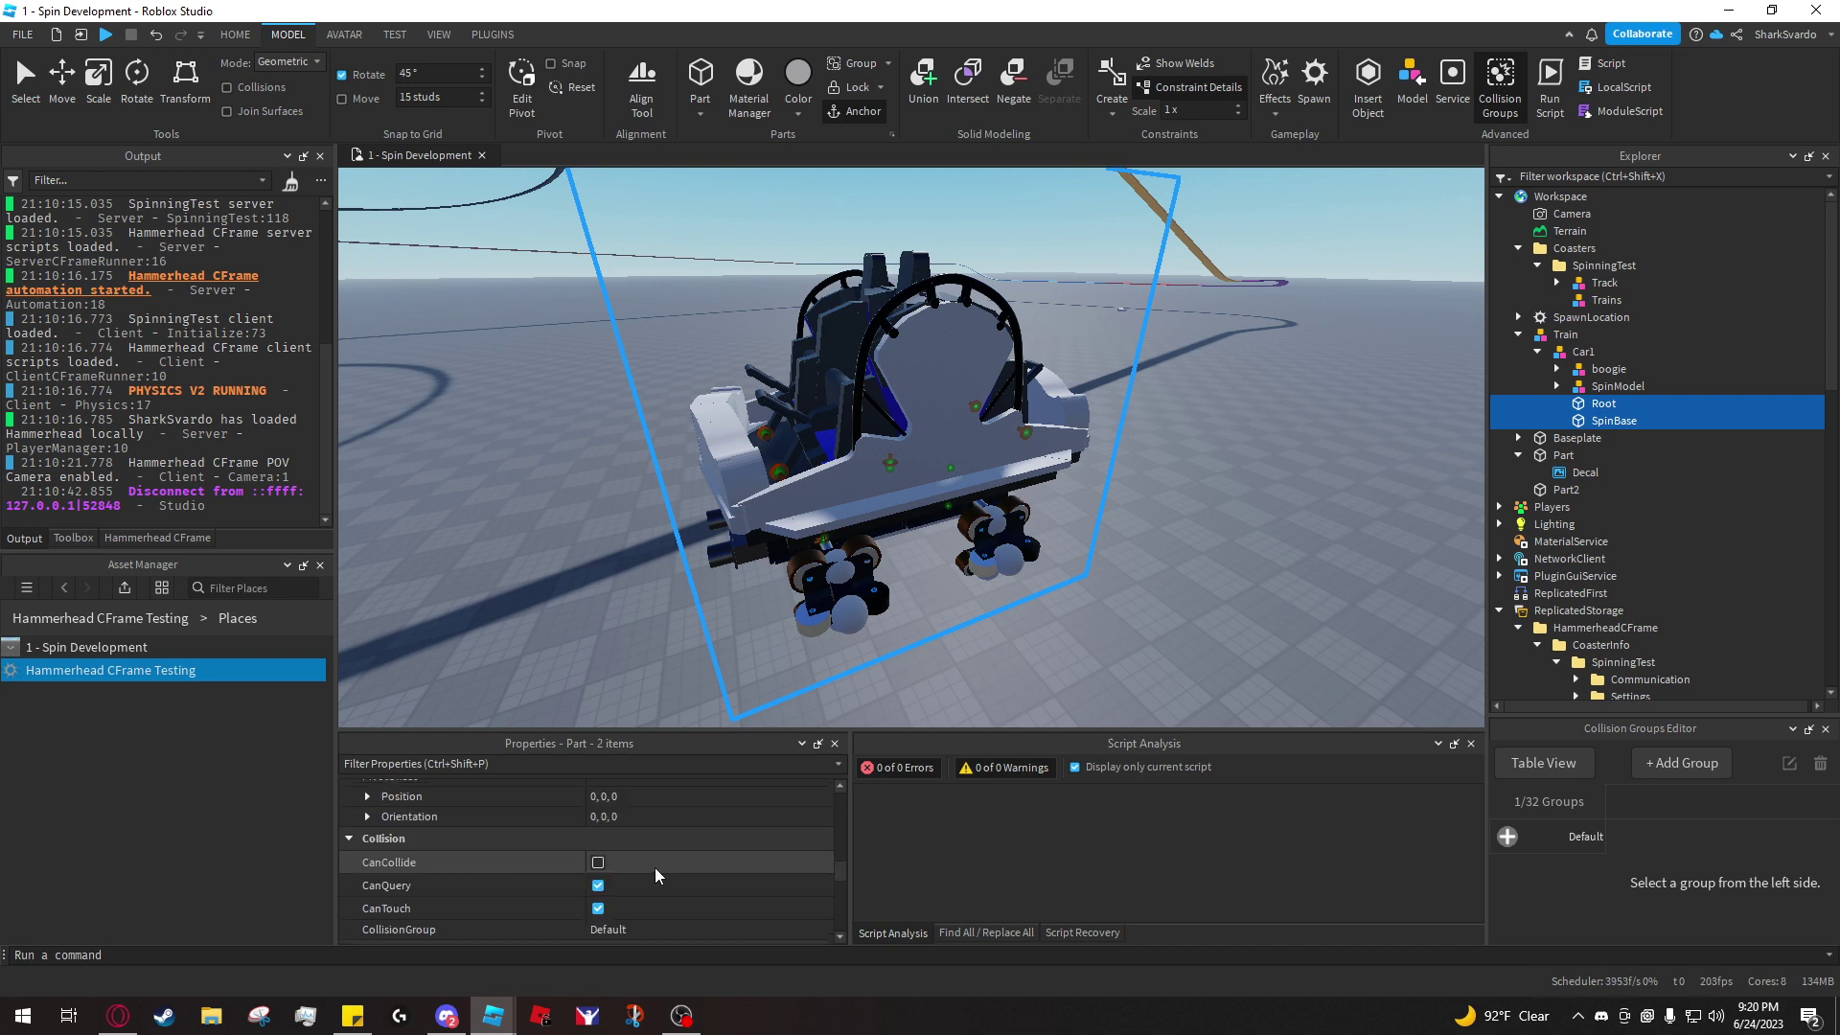
{"action": "left_click", "coordinate": [1119, 543]}
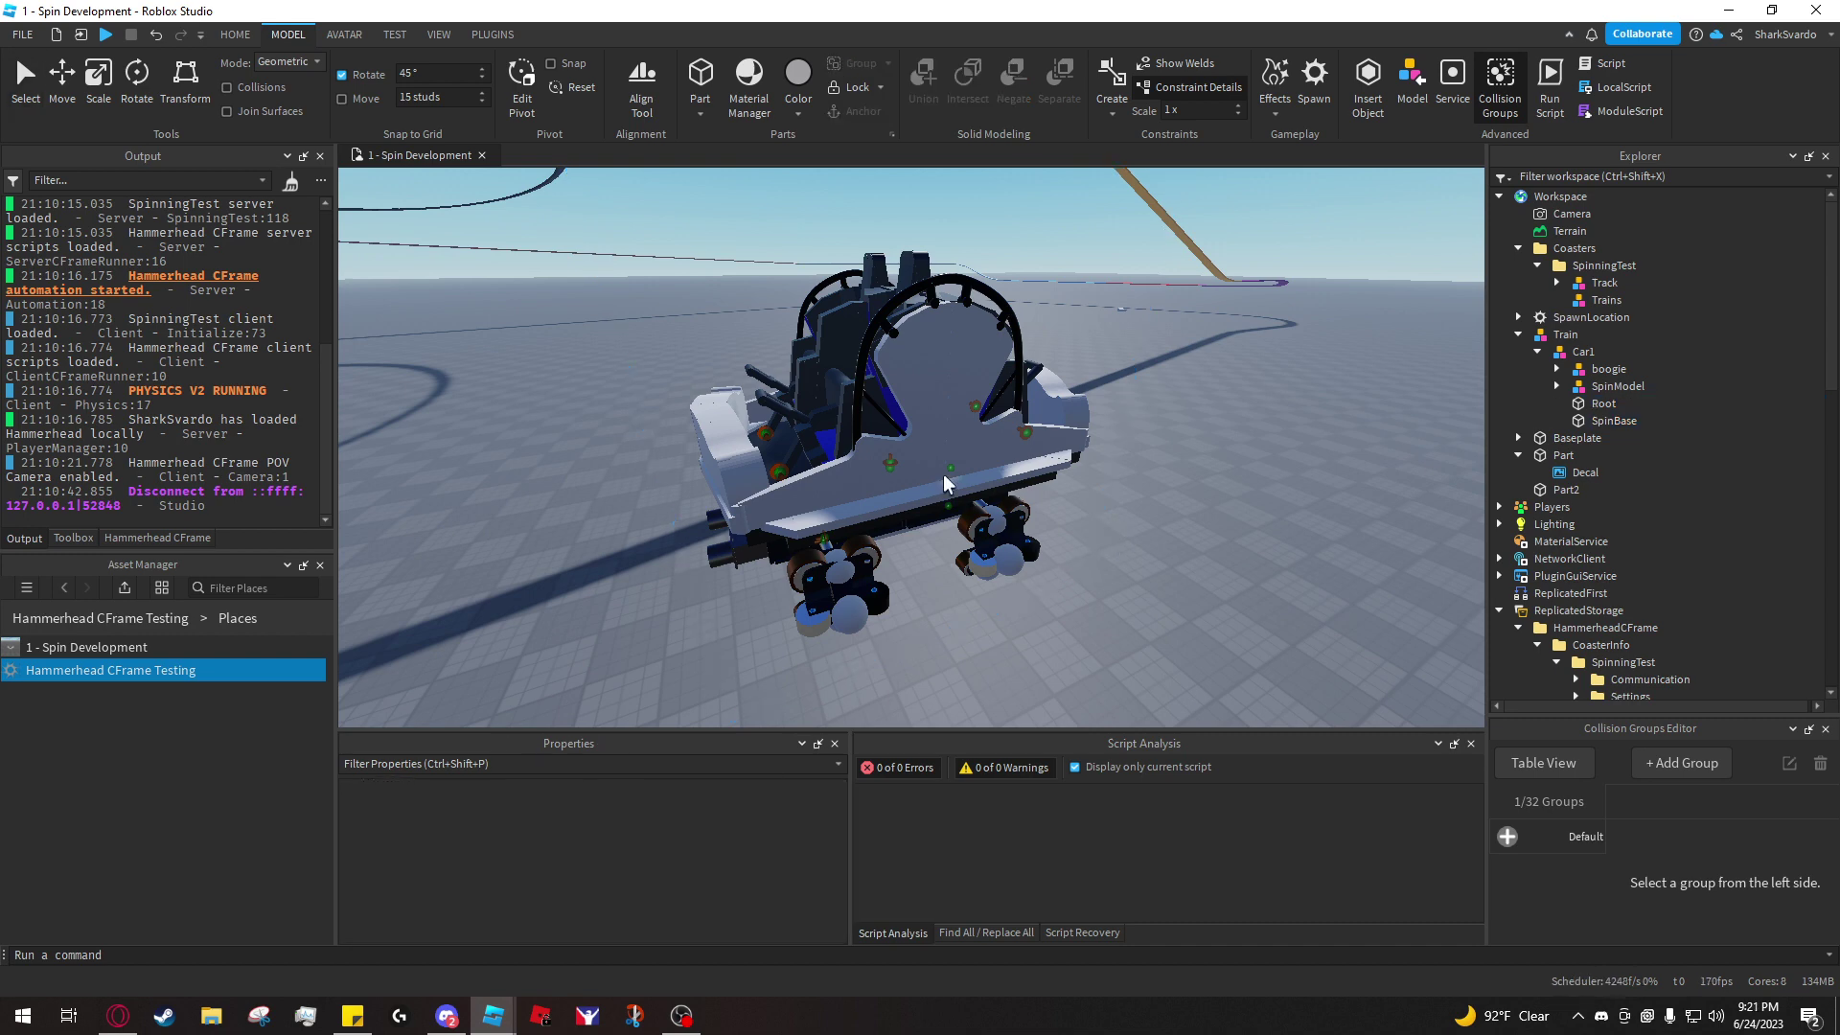
- Move the Train model into SpinningTest's Trains model and rename it Train1
{"action": "right_click_drag", "start_coordinate": [944, 475], "coordinate": [1027, 493]}
{"action": "key", "text": "s"}
{"action": "key", "text": "e"}
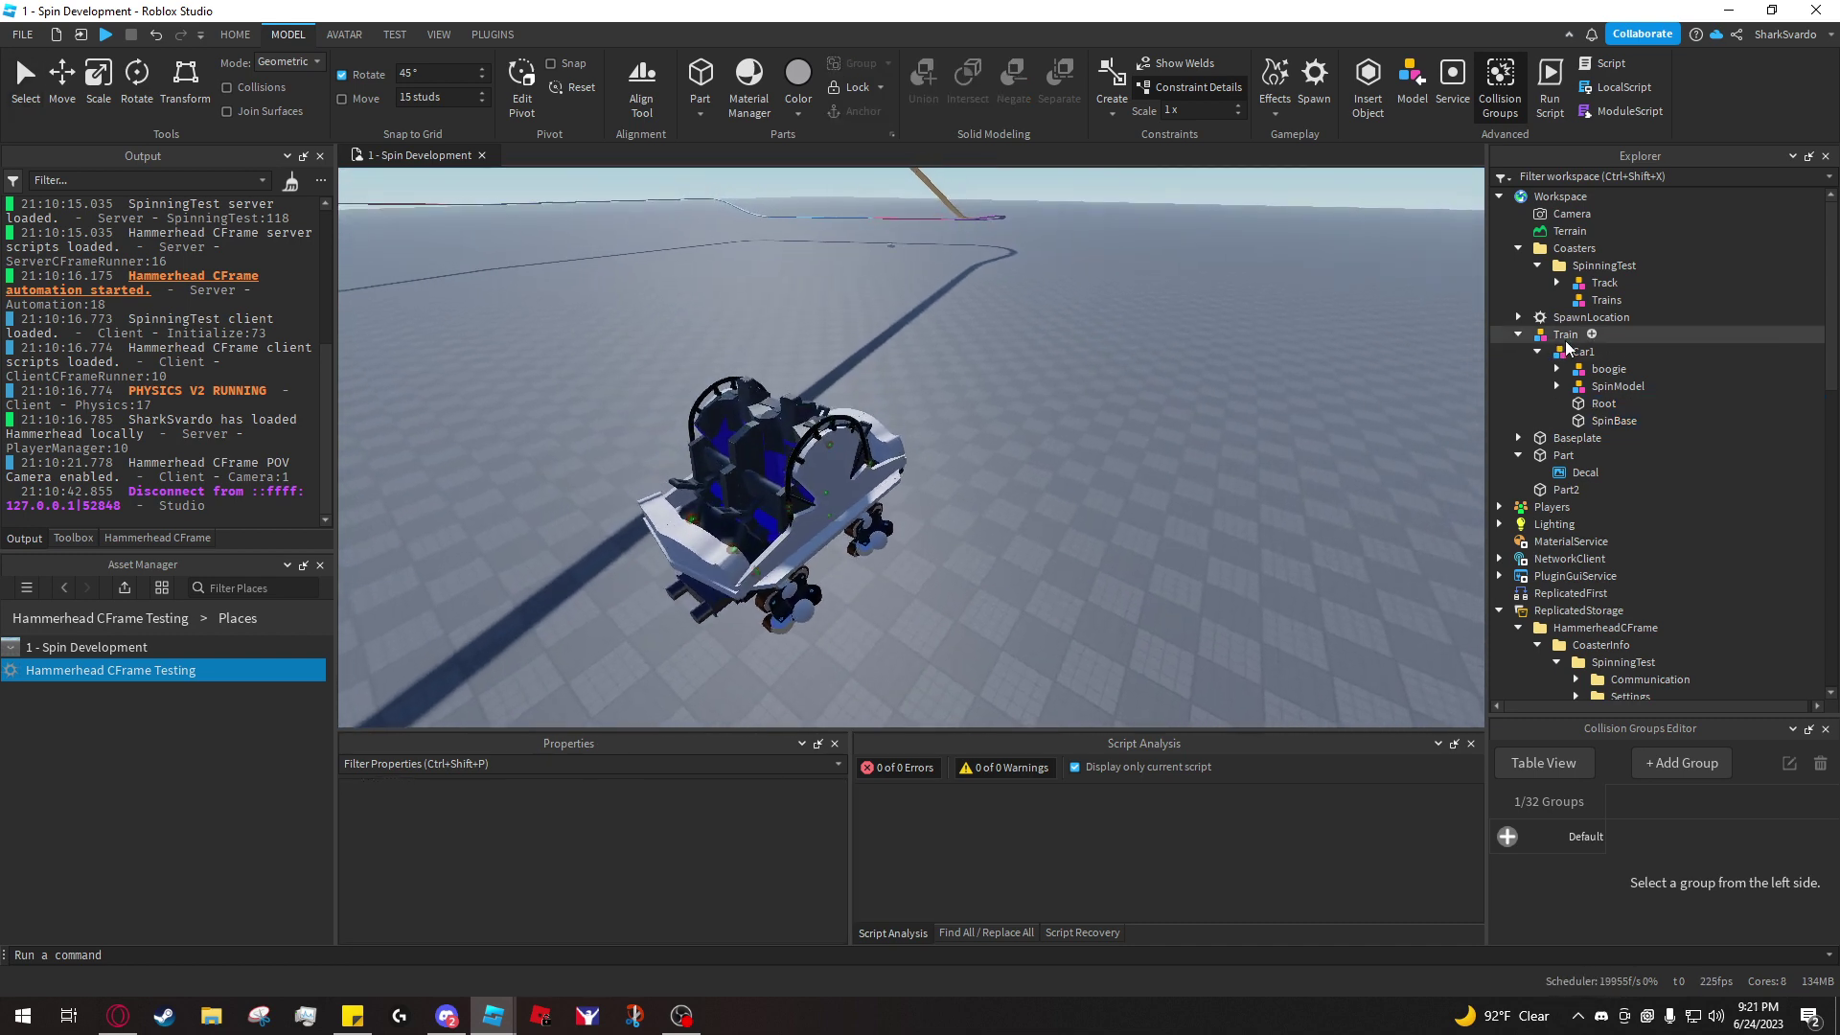
{"action": "left_click", "coordinate": [1563, 337]}
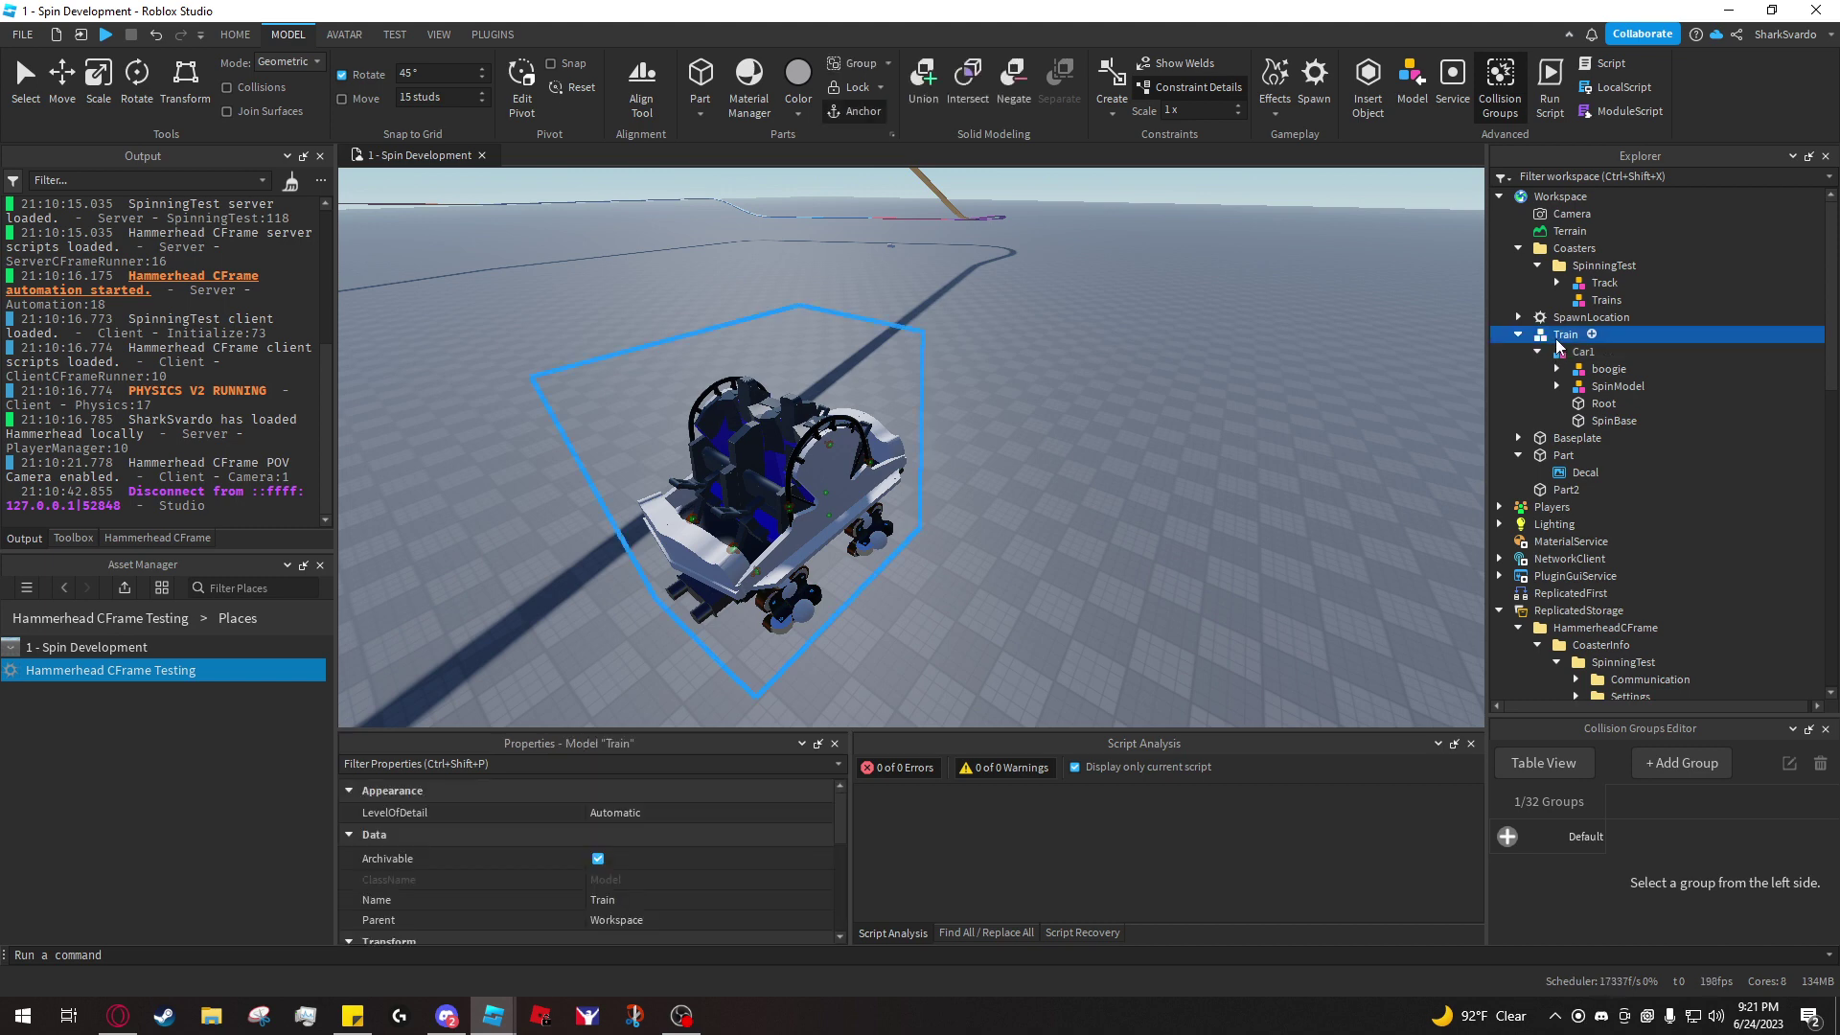
{"action": "left_click_drag", "start_coordinate": [1558, 343], "coordinate": [1608, 304]}
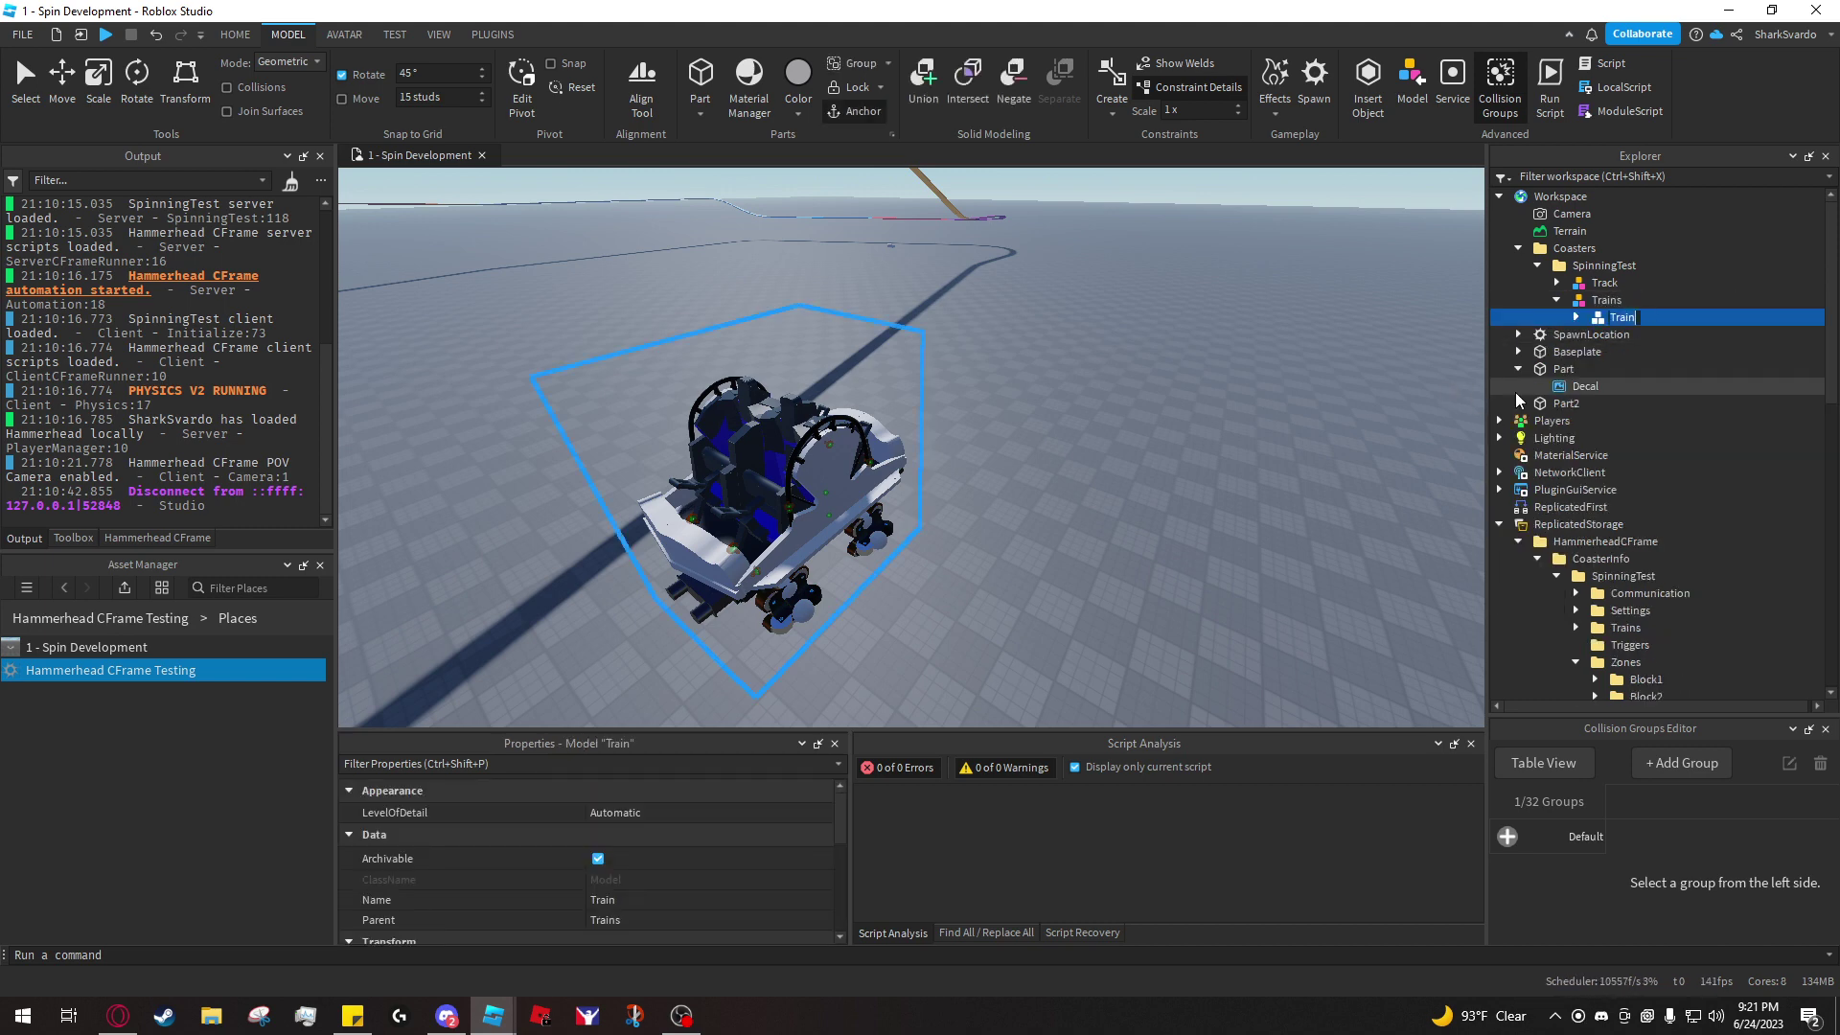
{"action": "key", "text": "ctrl+2"}
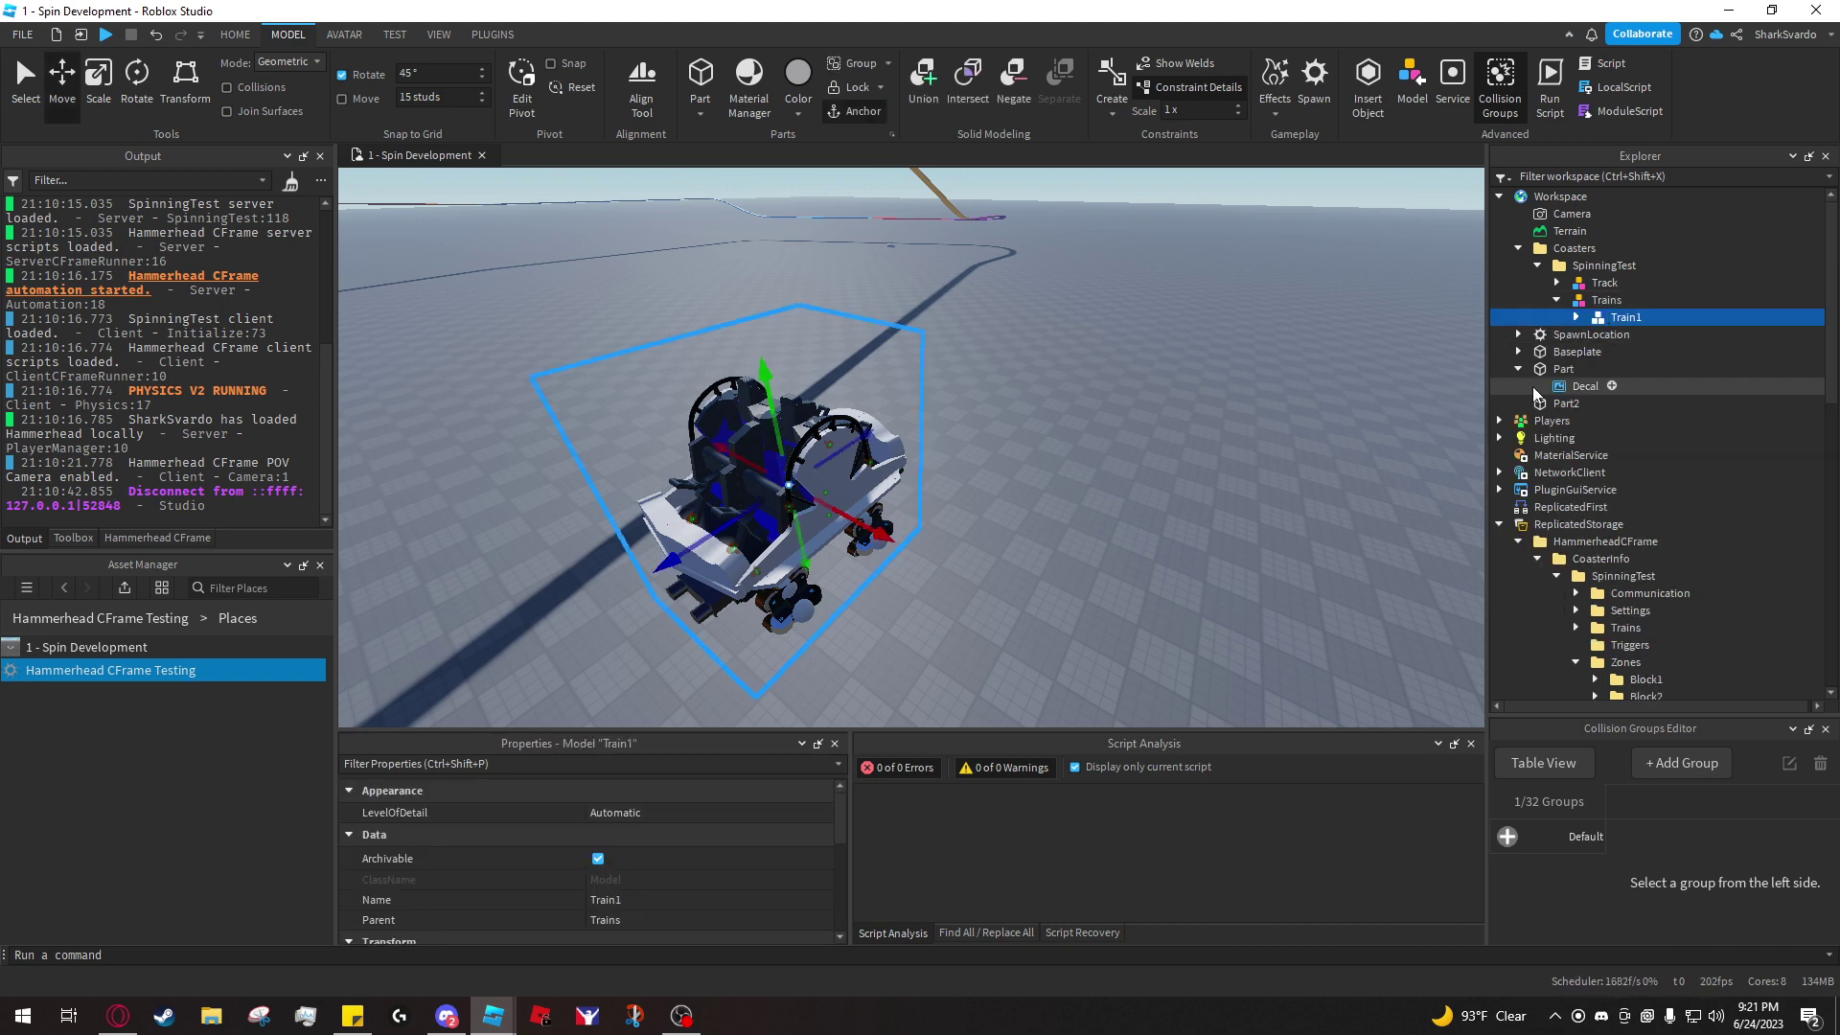
- Duplicate Train1, place the copy beside the original, and rename it Train2
{"action": "right_click_drag", "start_coordinate": [949, 530], "coordinate": [987, 585]}
{"action": "key", "text": "ctrl+d"}
{"action": "left_click_drag", "start_coordinate": [764, 484], "coordinate": [1099, 499]}
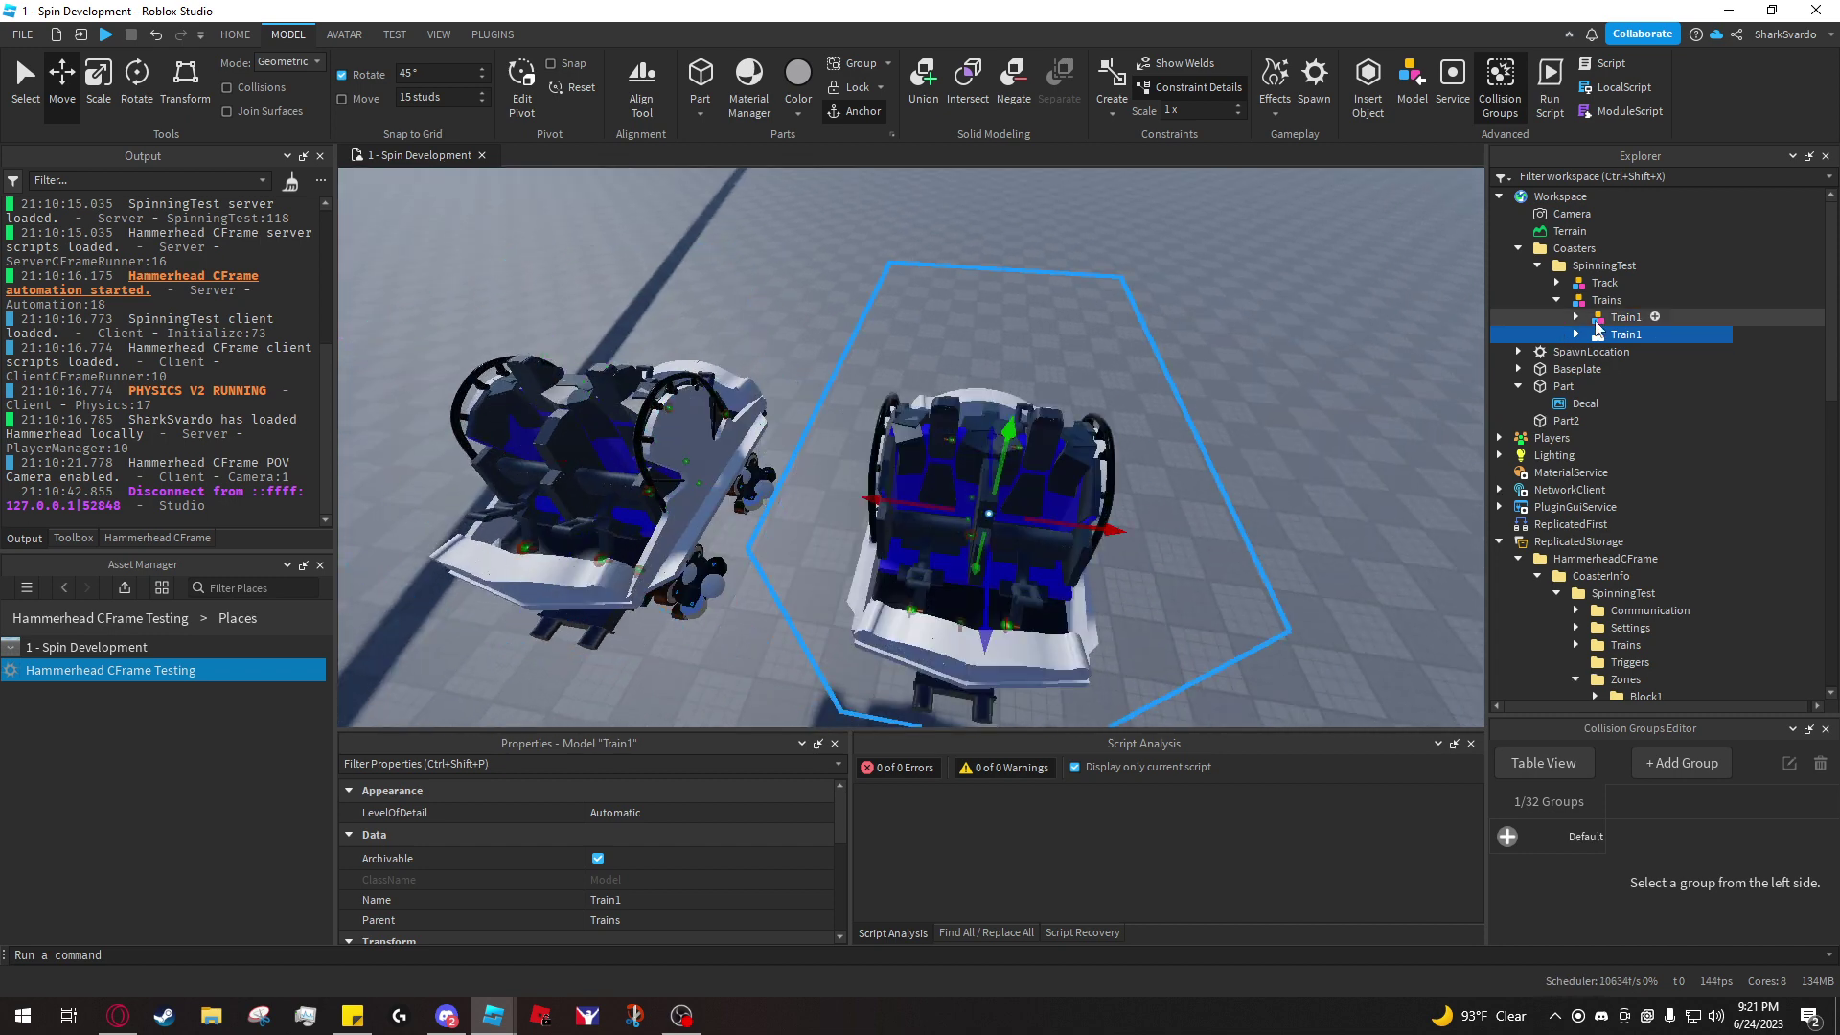
{"action": "double_click", "coordinate": [1605, 335]}
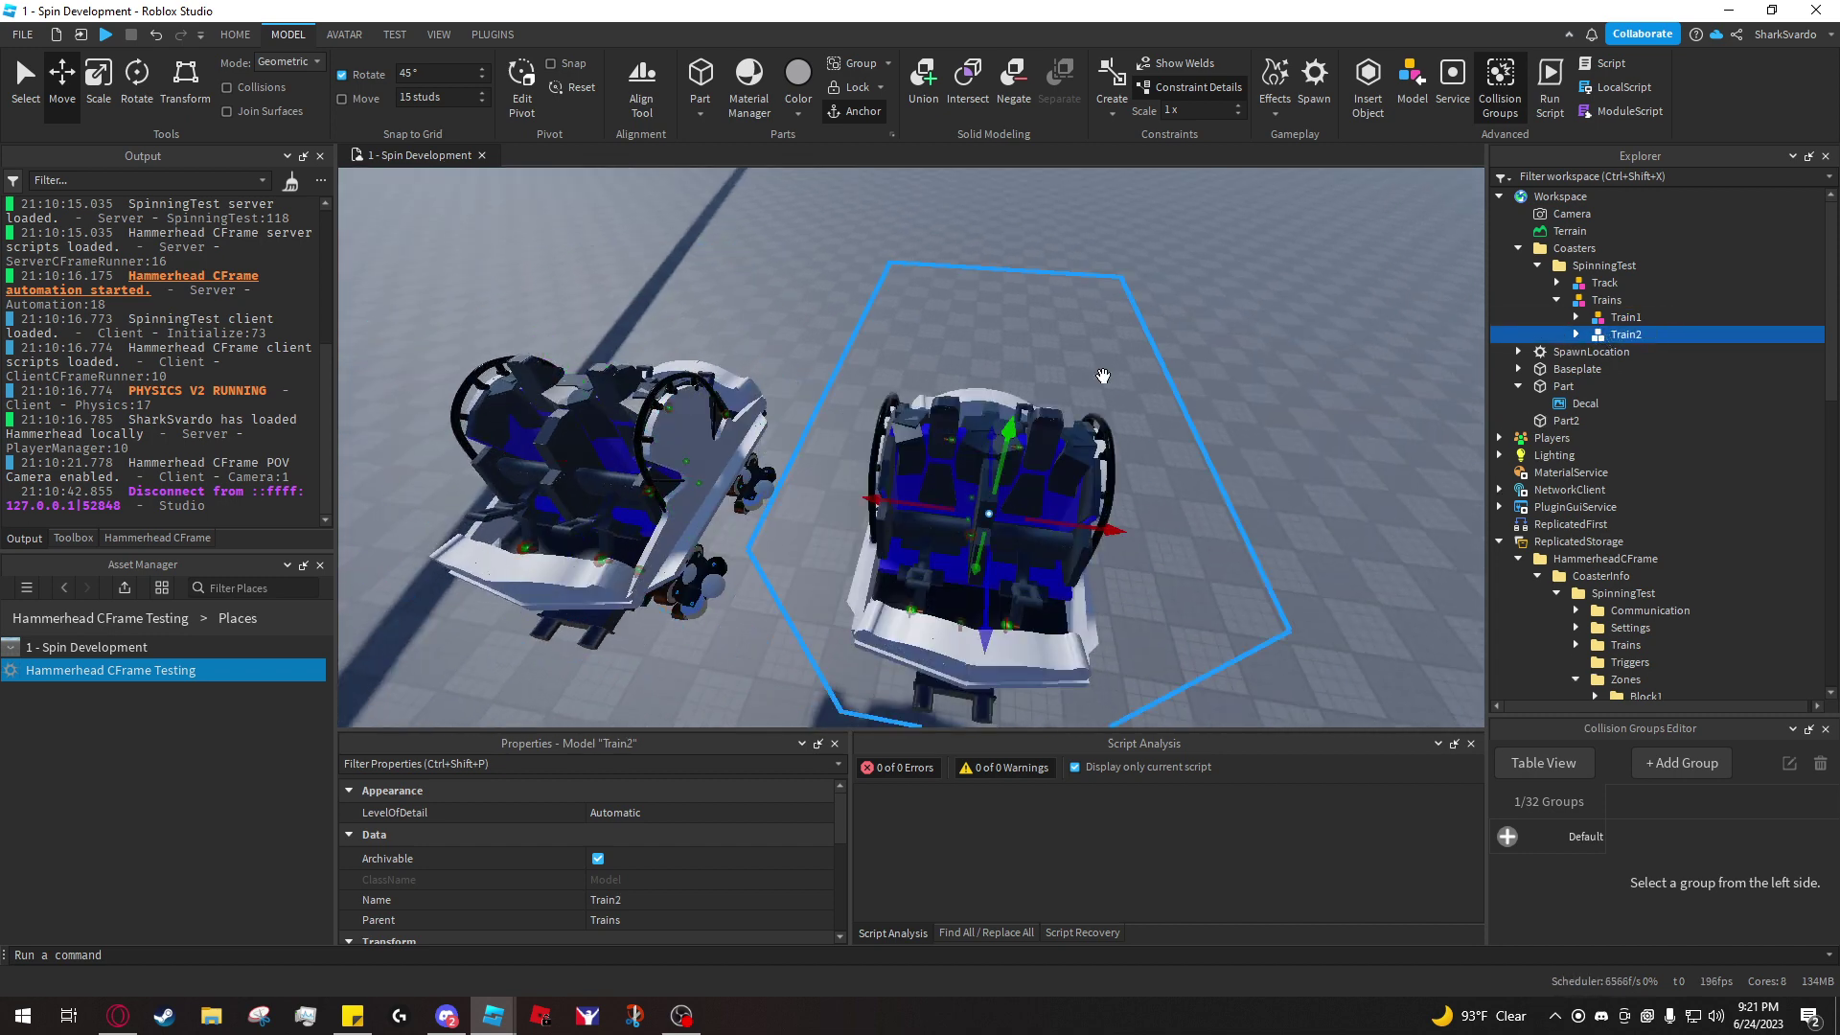
- Duplicate Train2, place the copy beside it in the row, and rename it Train3
{"action": "right_click_drag", "start_coordinate": [1103, 376], "coordinate": [958, 435]}
{"action": "scroll", "coordinate": [958, 436], "scroll_direction": "down", "scroll_amount": 2}
{"action": "key", "text": "ctrl+d"}
{"action": "left_click_drag", "start_coordinate": [835, 431], "coordinate": [1081, 427]}
{"action": "left_click", "coordinate": [1629, 340]}
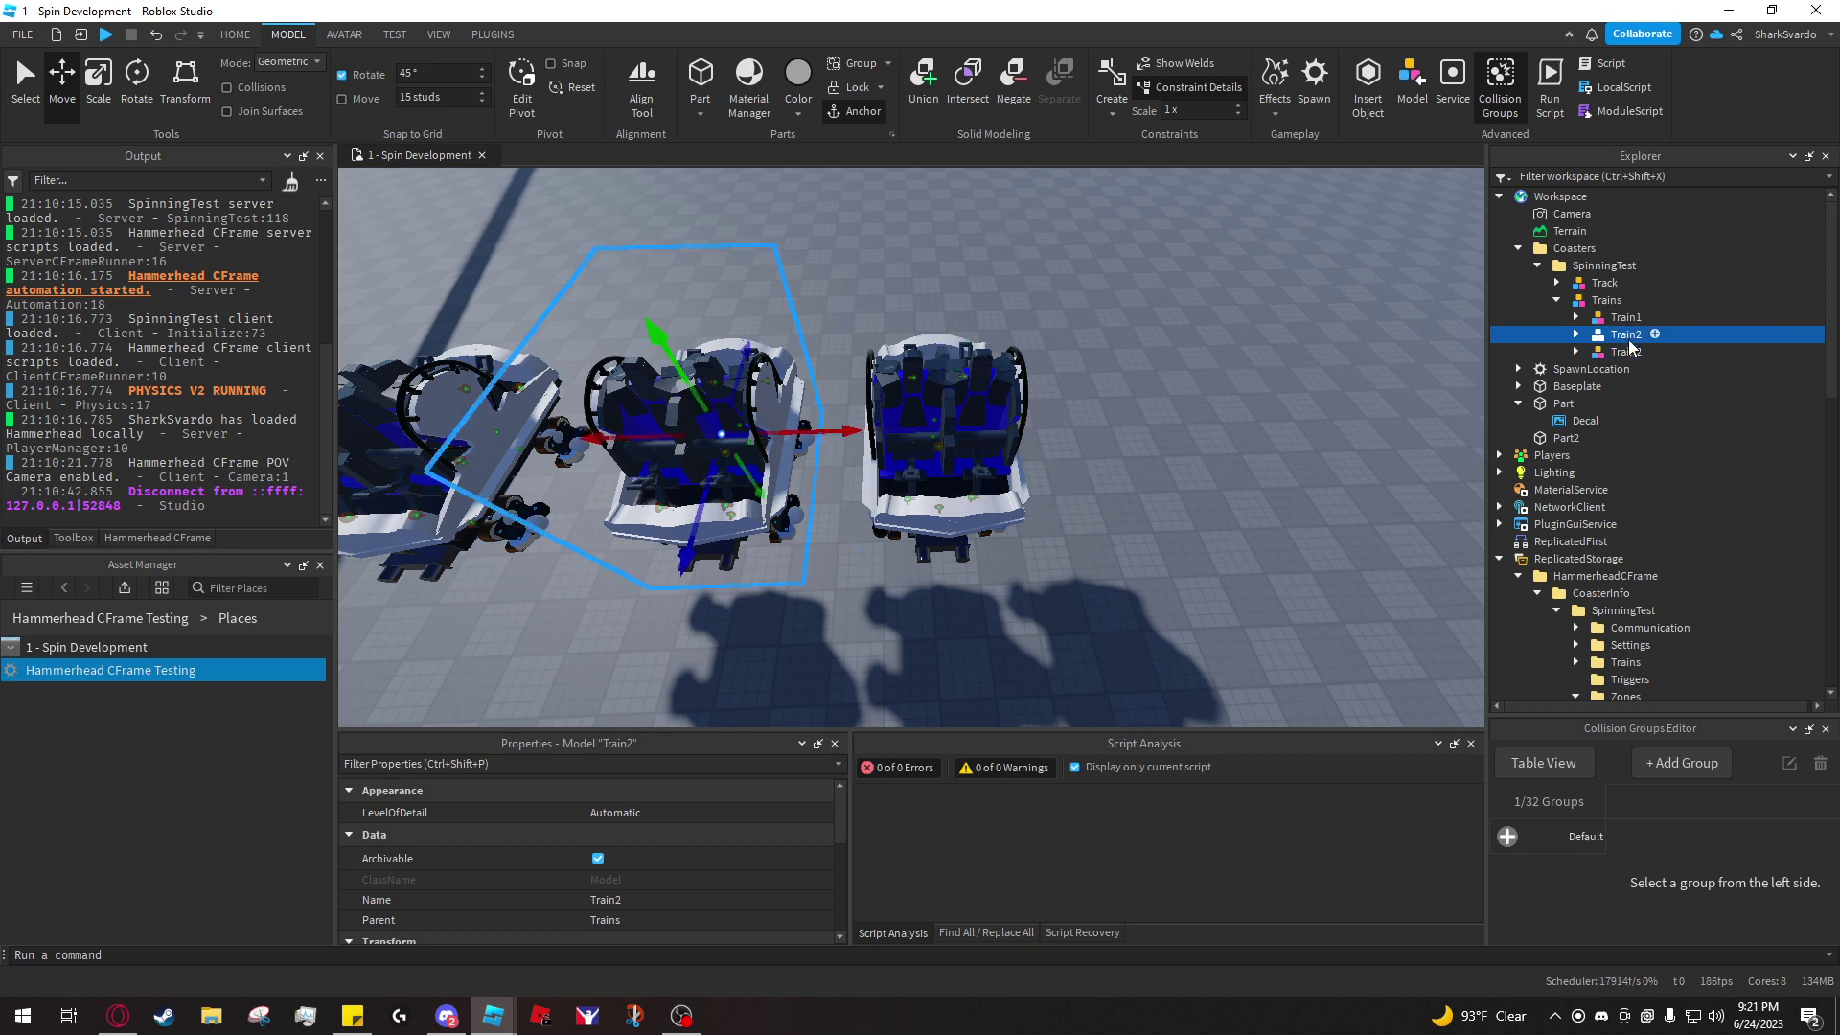
{"action": "double_click", "coordinate": [1629, 351]}
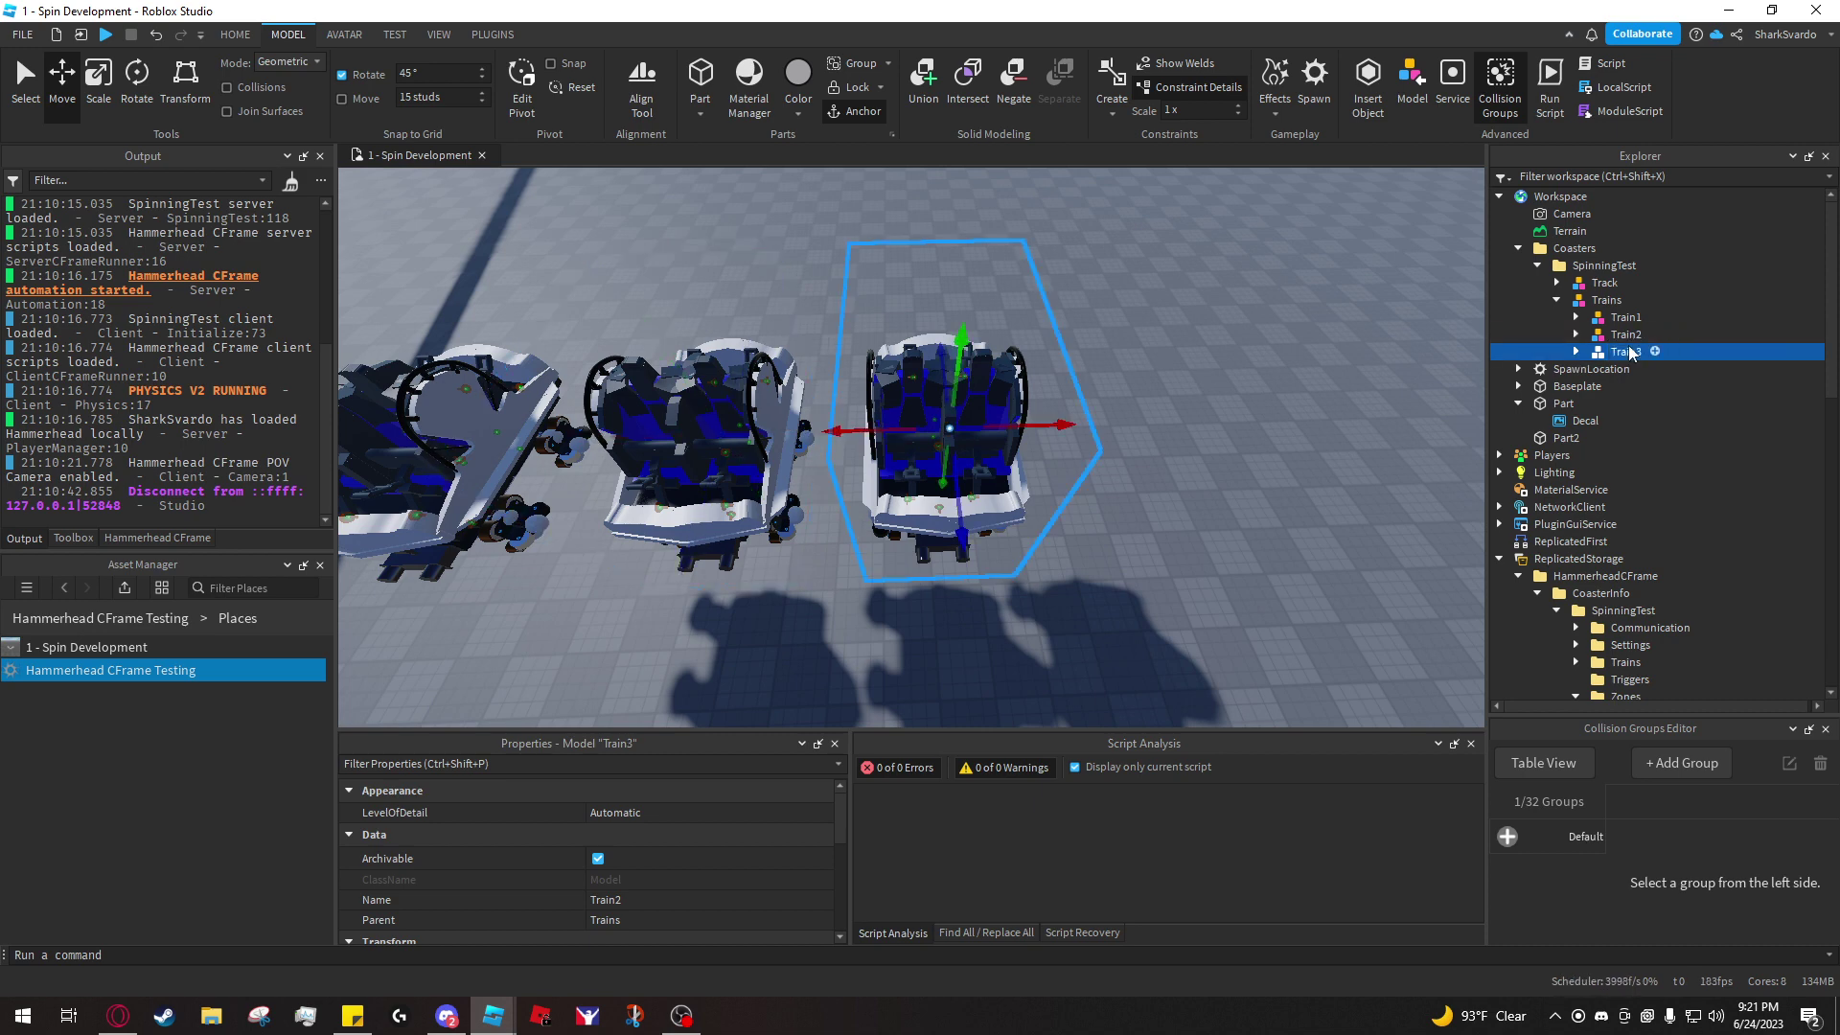
- Duplicate Train3, place the copy at the end of the row, and rename it Train4
{"action": "key", "text": "ctrl+d"}
{"action": "left_click_drag", "start_coordinate": [1071, 425], "coordinate": [1313, 419]}
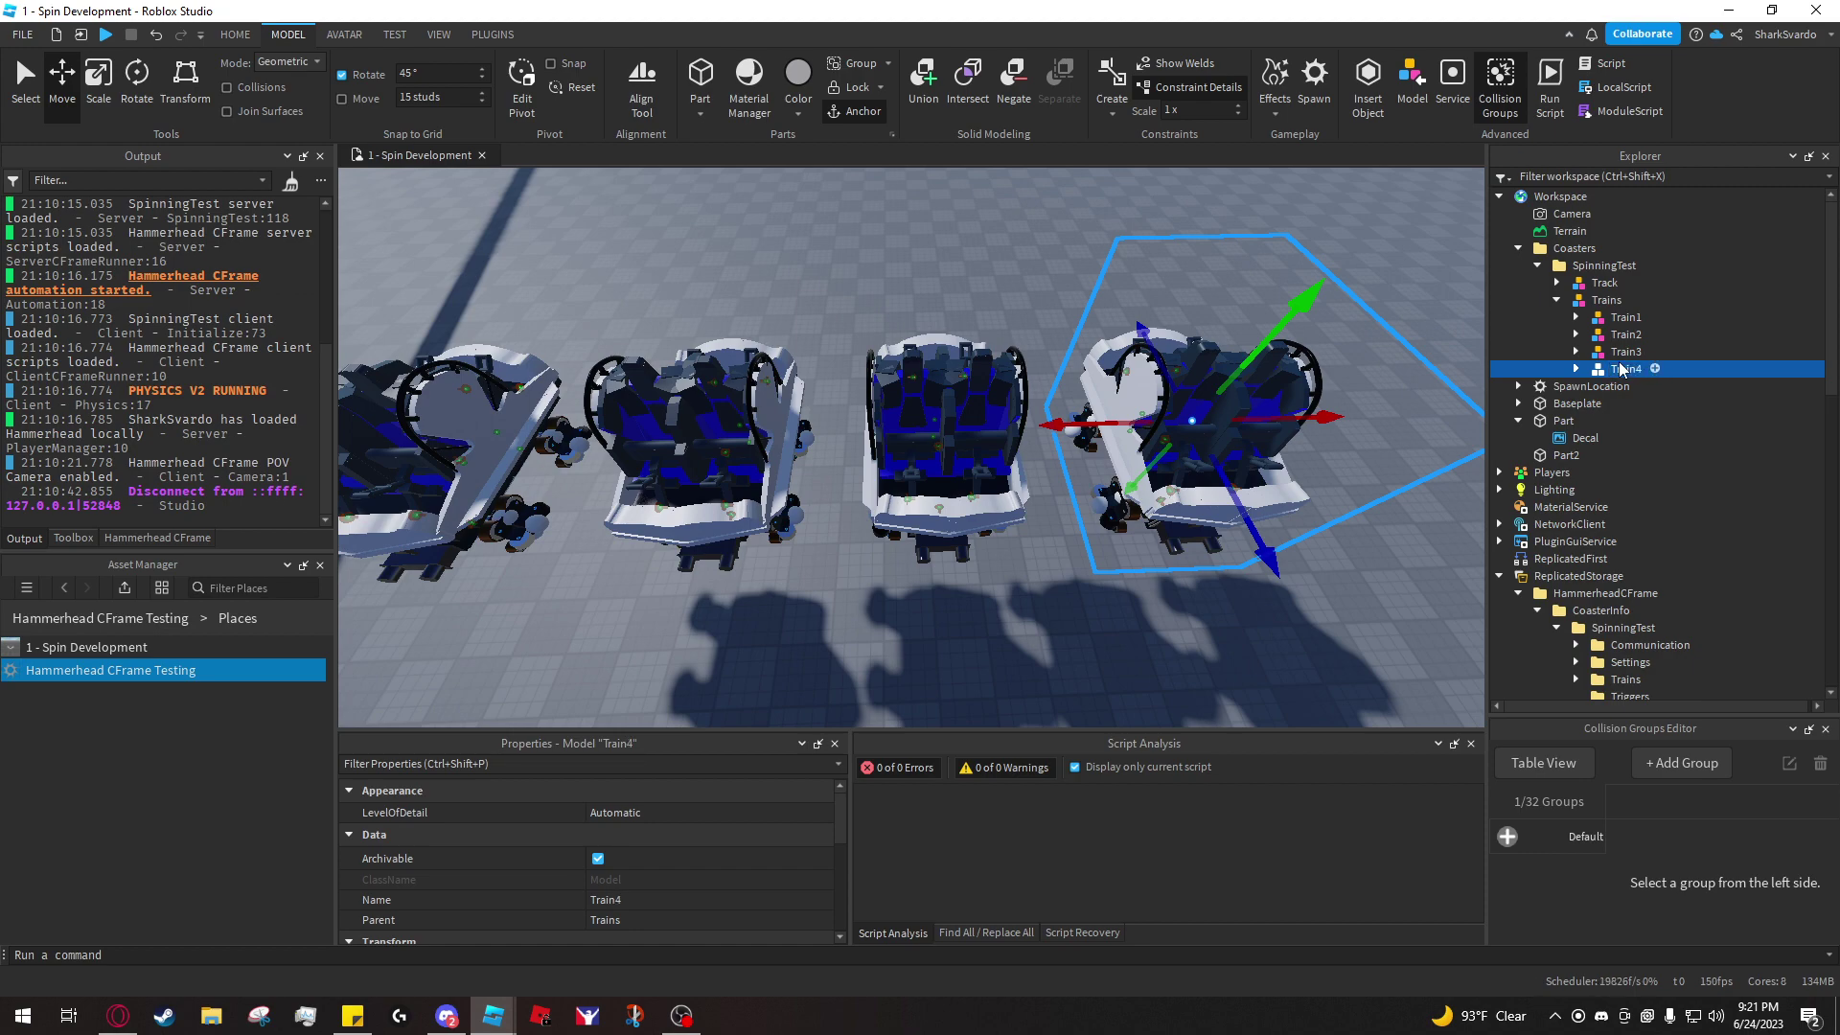
{"action": "left_click", "coordinate": [1618, 386]}
{"action": "left_click", "coordinate": [1231, 281]}
{"action": "right_click_drag", "start_coordinate": [1231, 281], "coordinate": [1231, 279]}
{"action": "left_click", "coordinate": [1232, 278]}
{"action": "key", "text": "ctrl+1"}
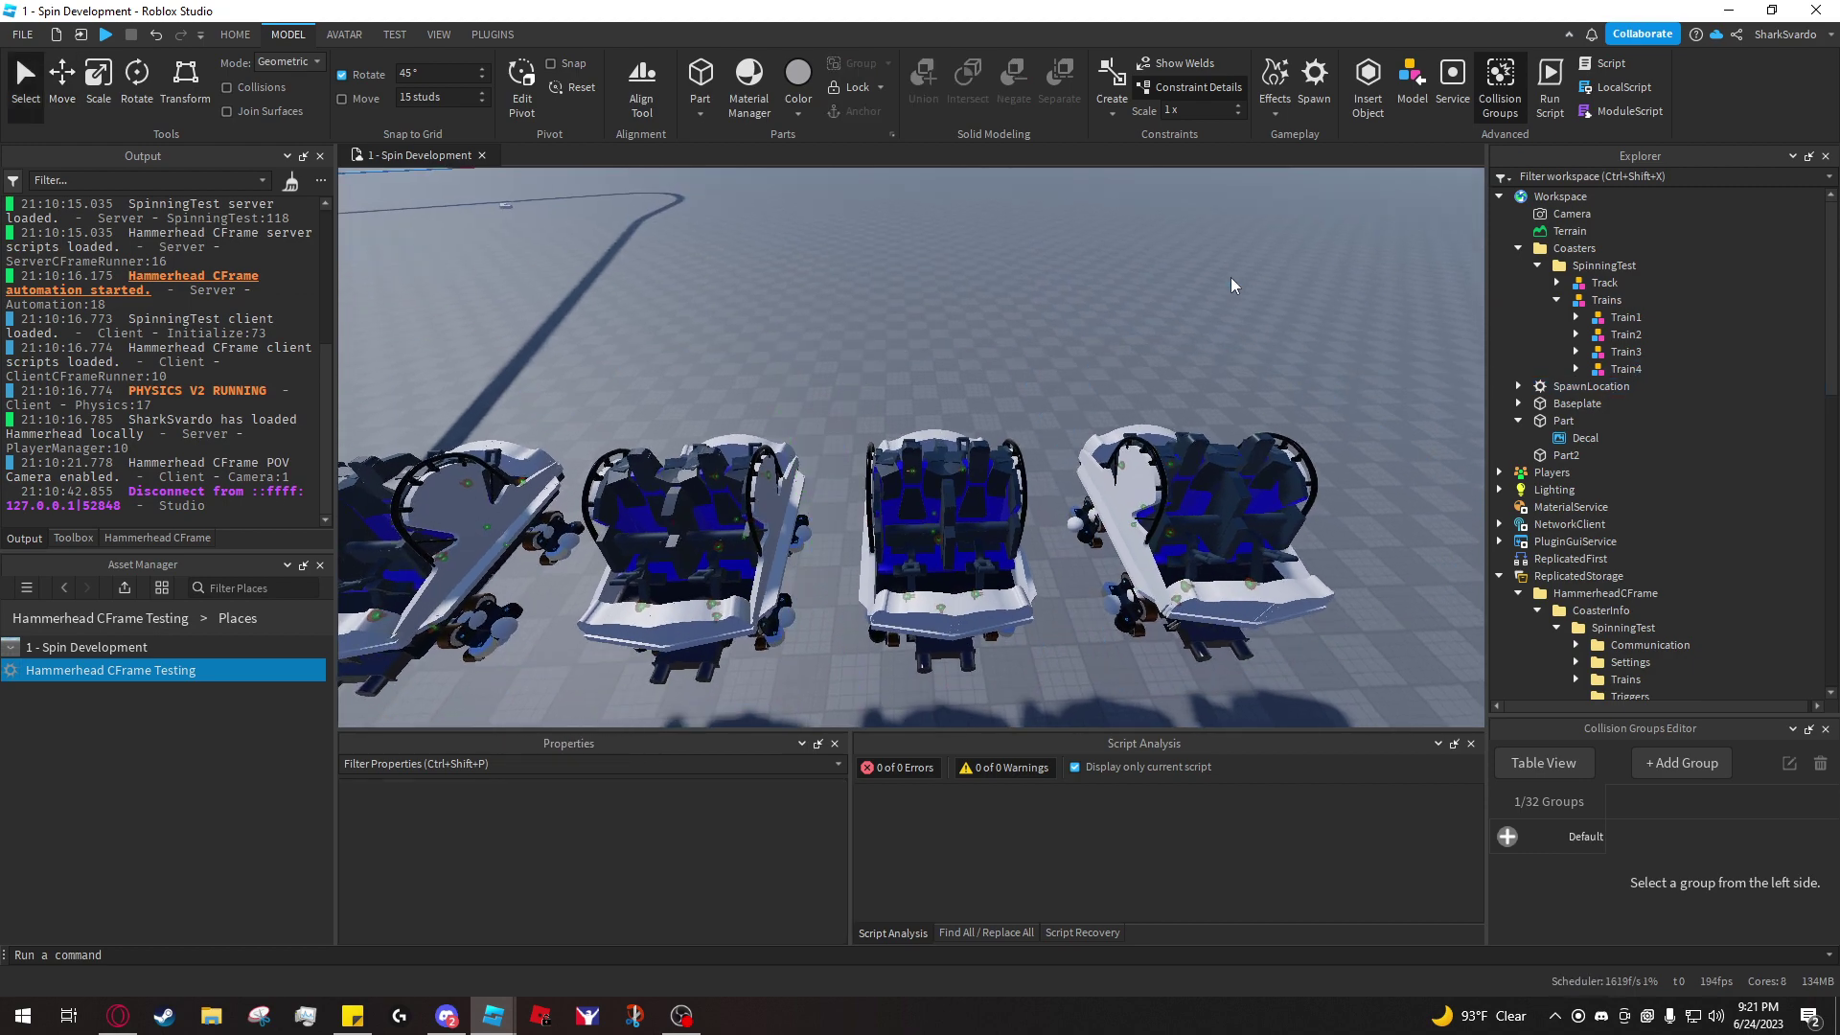
- Run a playtest to watch the spinning trains travel the SpinningTest track, and stop the test
{"action": "key", "text": "w"}
{"action": "right_click_drag", "start_coordinate": [1018, 355], "coordinate": [1018, 354]}
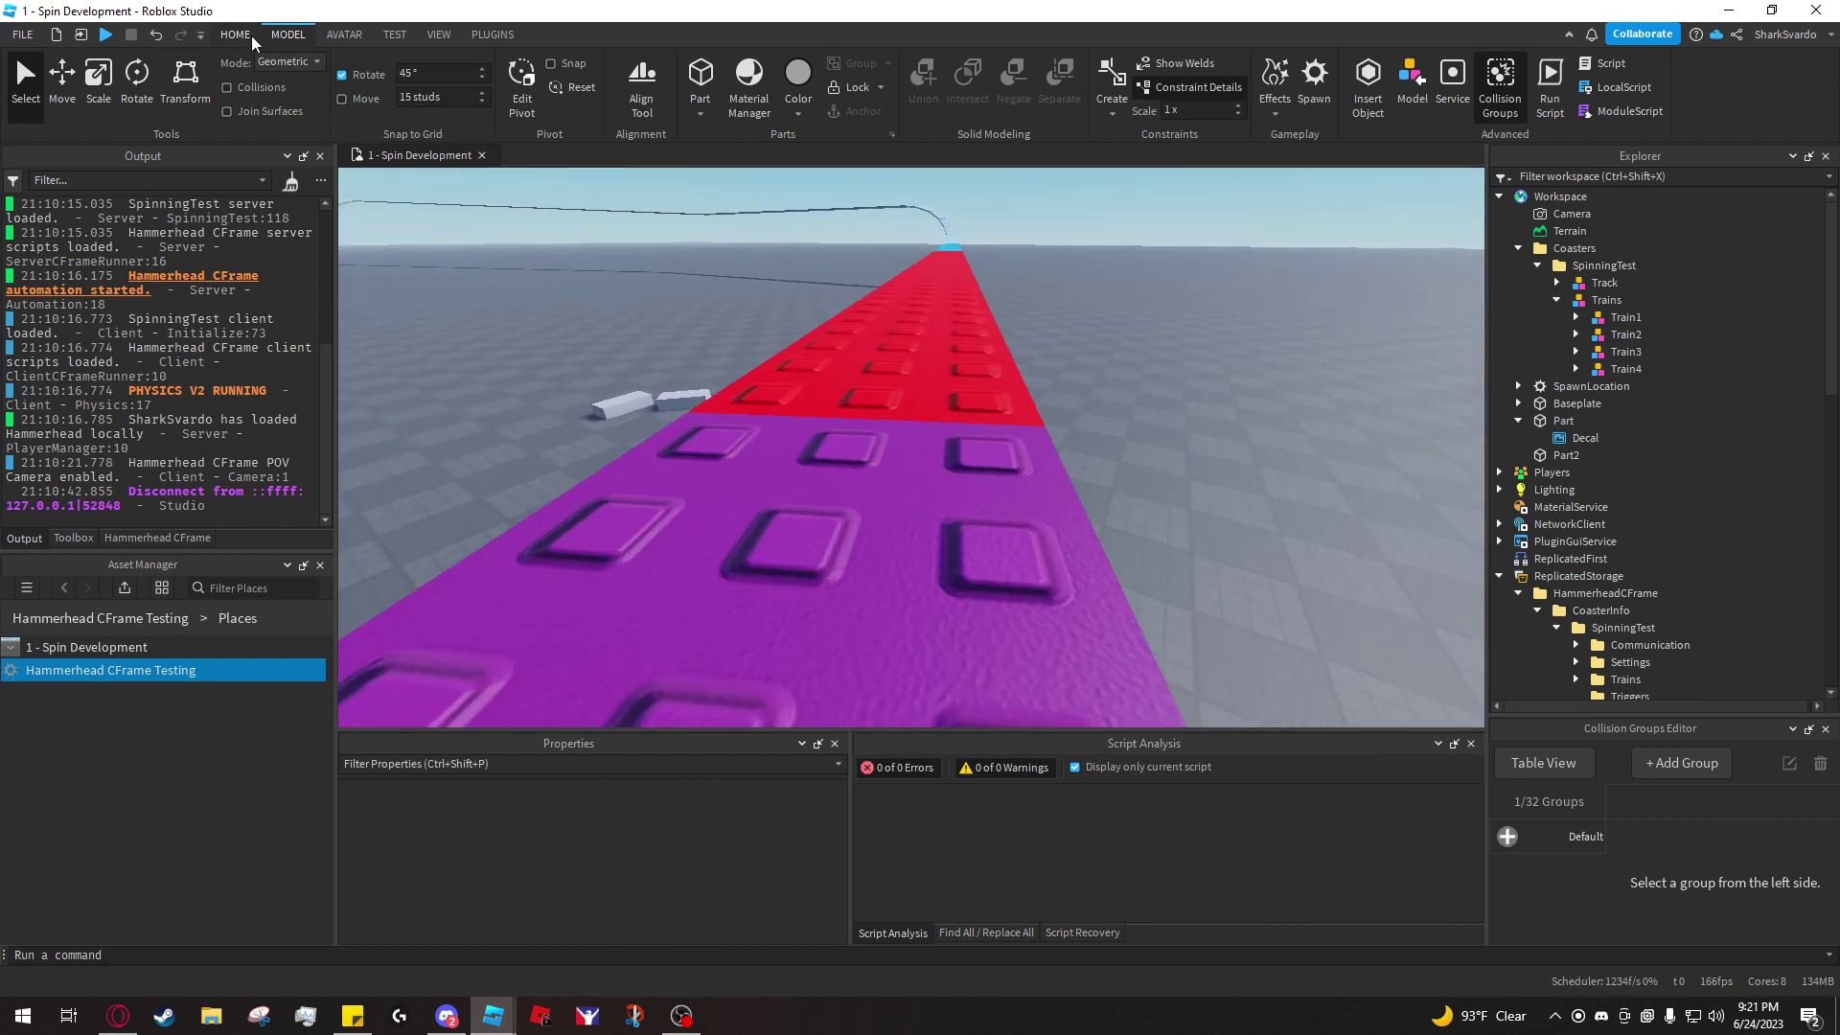
{"action": "left_click", "coordinate": [252, 37]}
{"action": "left_click", "coordinate": [911, 78]}
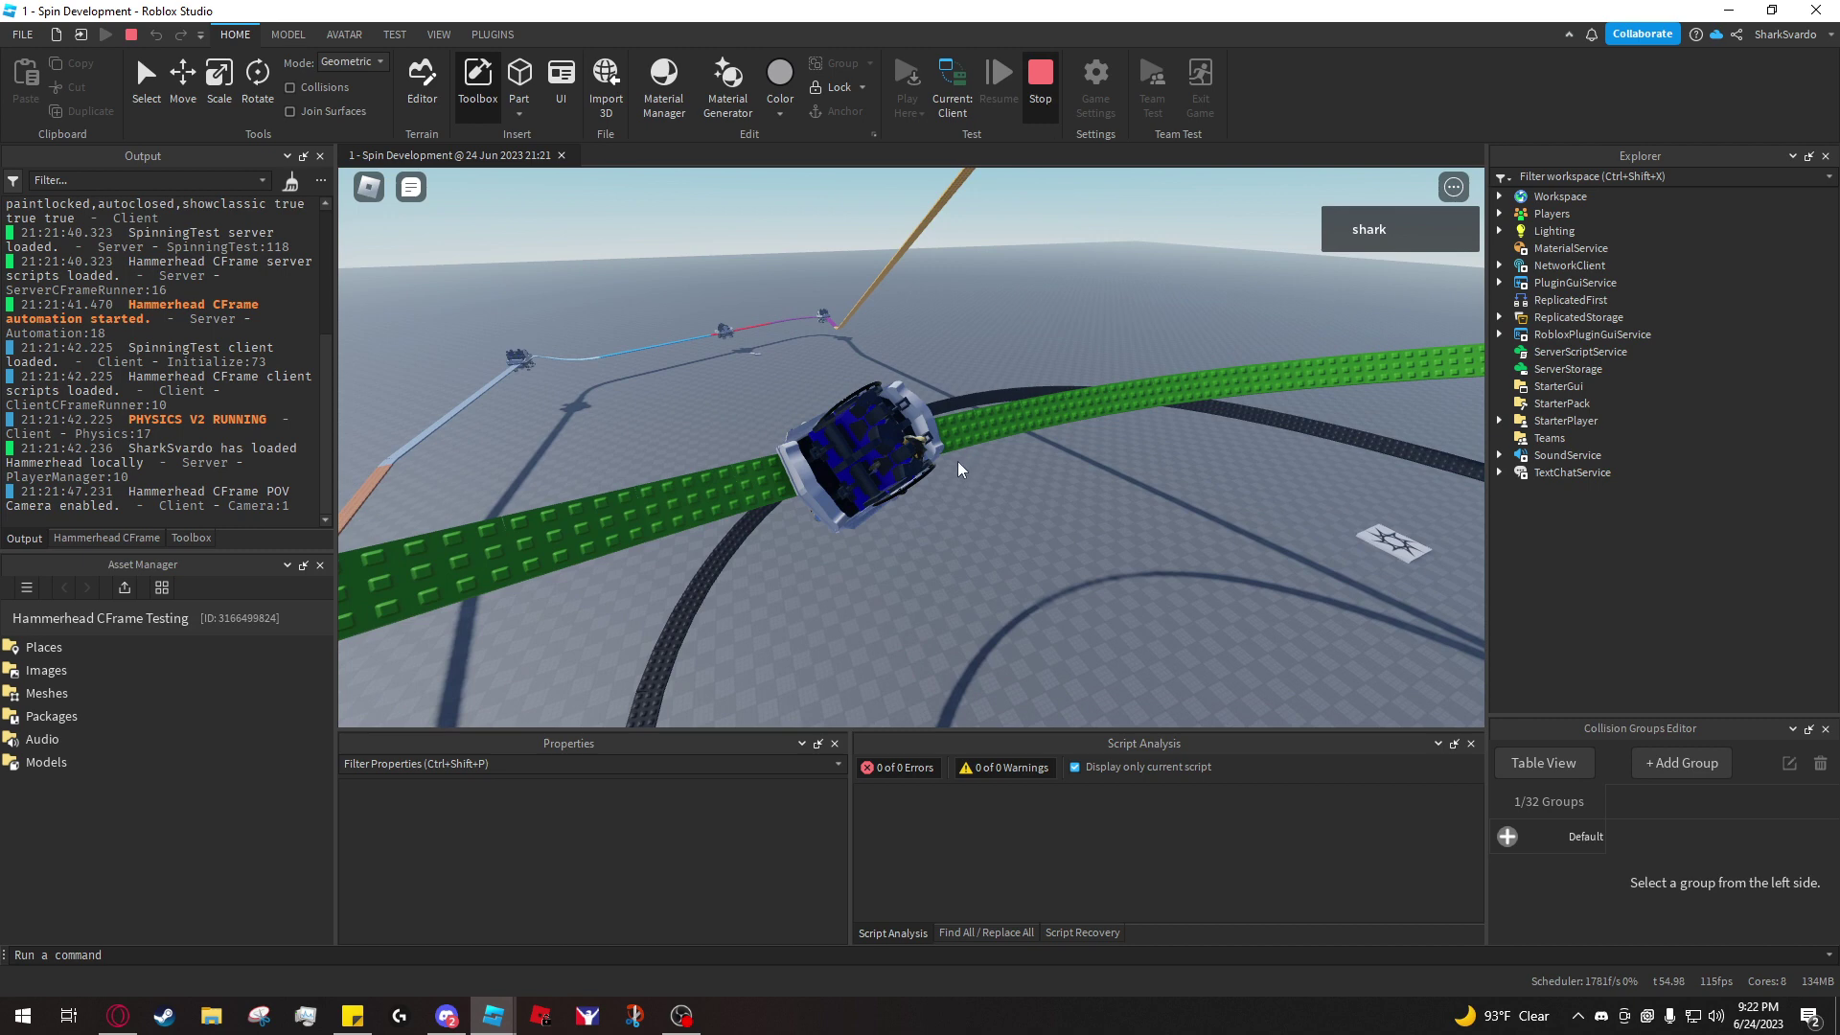
{"action": "key", "text": "shift+F5"}
- Return to the row of trains and expand Train1 and its Car1 to show the car's components
{"action": "key", "text": "s"}
{"action": "right_click_drag", "start_coordinate": [956, 470], "coordinate": [958, 466]}
{"action": "key", "text": "w"}
{"action": "key", "text": "w"}
{"action": "key", "text": "s"}
{"action": "right_click_drag", "start_coordinate": [1288, 366], "coordinate": [1294, 370]}
{"action": "left_click", "coordinate": [1576, 317]}
{"action": "left_click", "coordinate": [1595, 335]}
{"action": "key", "text": "a"}
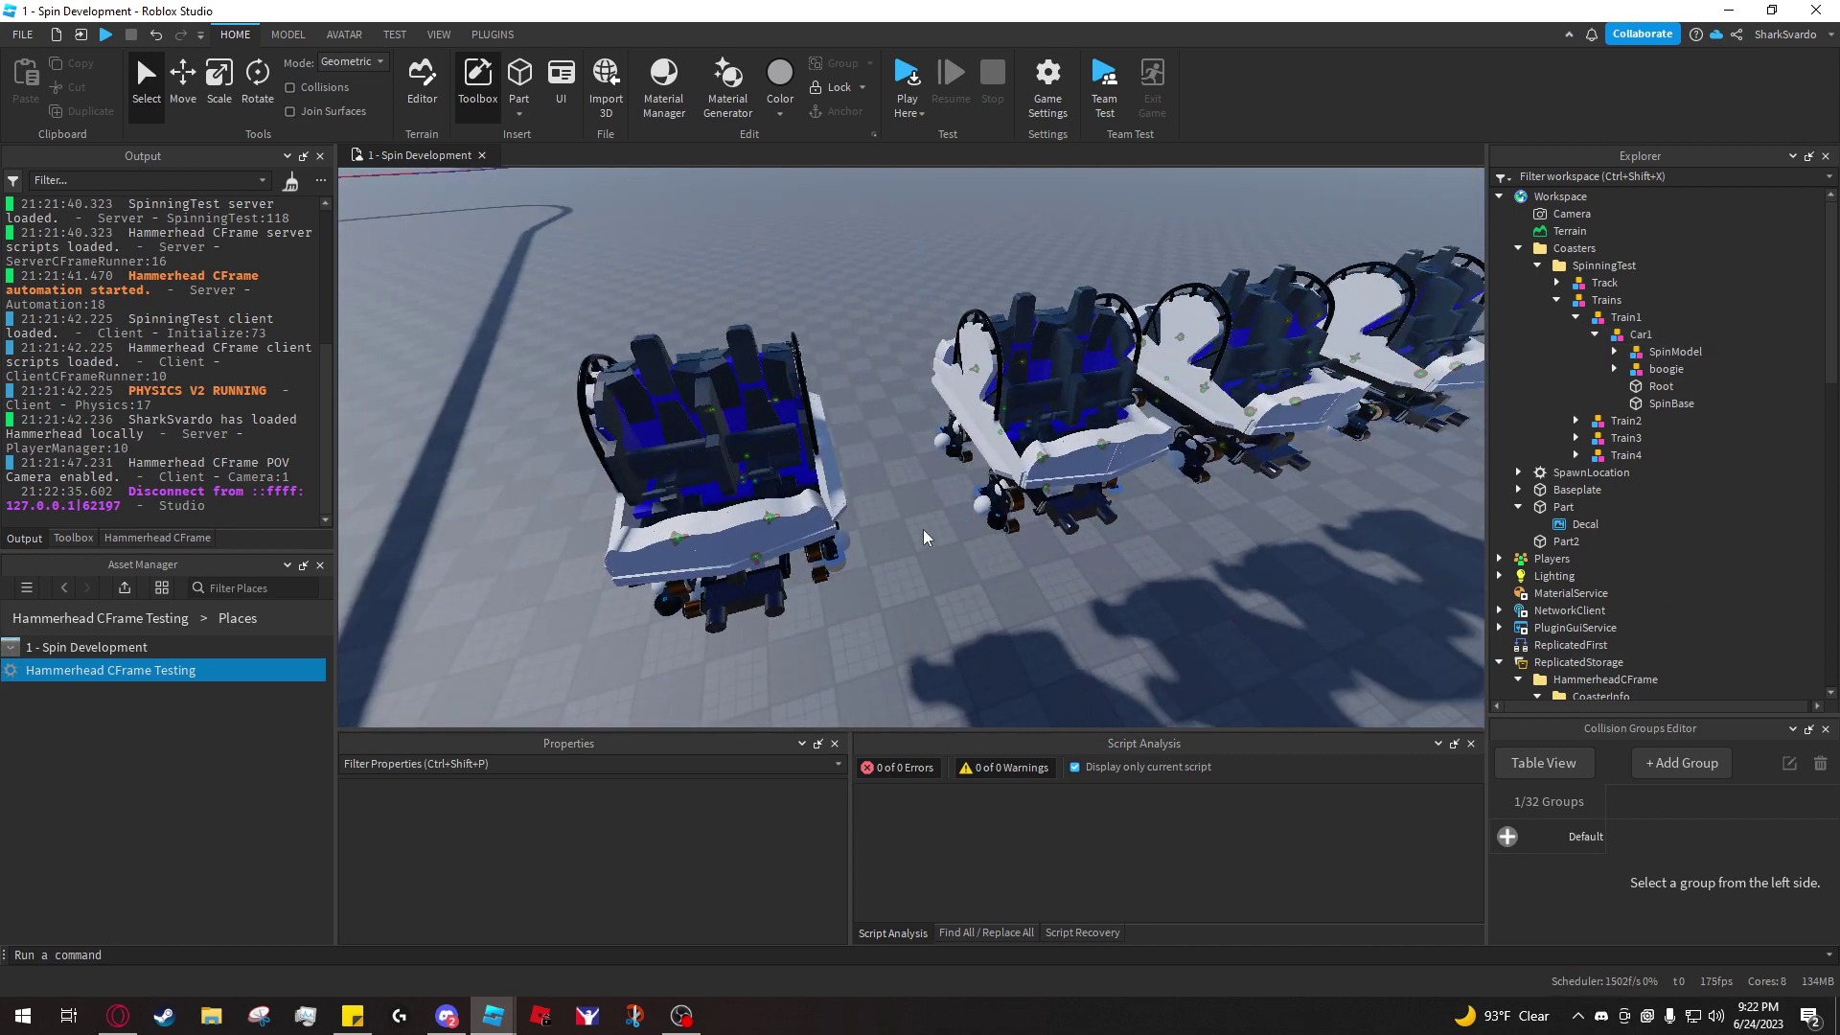
{"action": "key", "text": "ctrl+1"}
{"action": "right_click_drag", "start_coordinate": [849, 401], "coordinate": [850, 402]}
{"action": "key", "text": "s"}
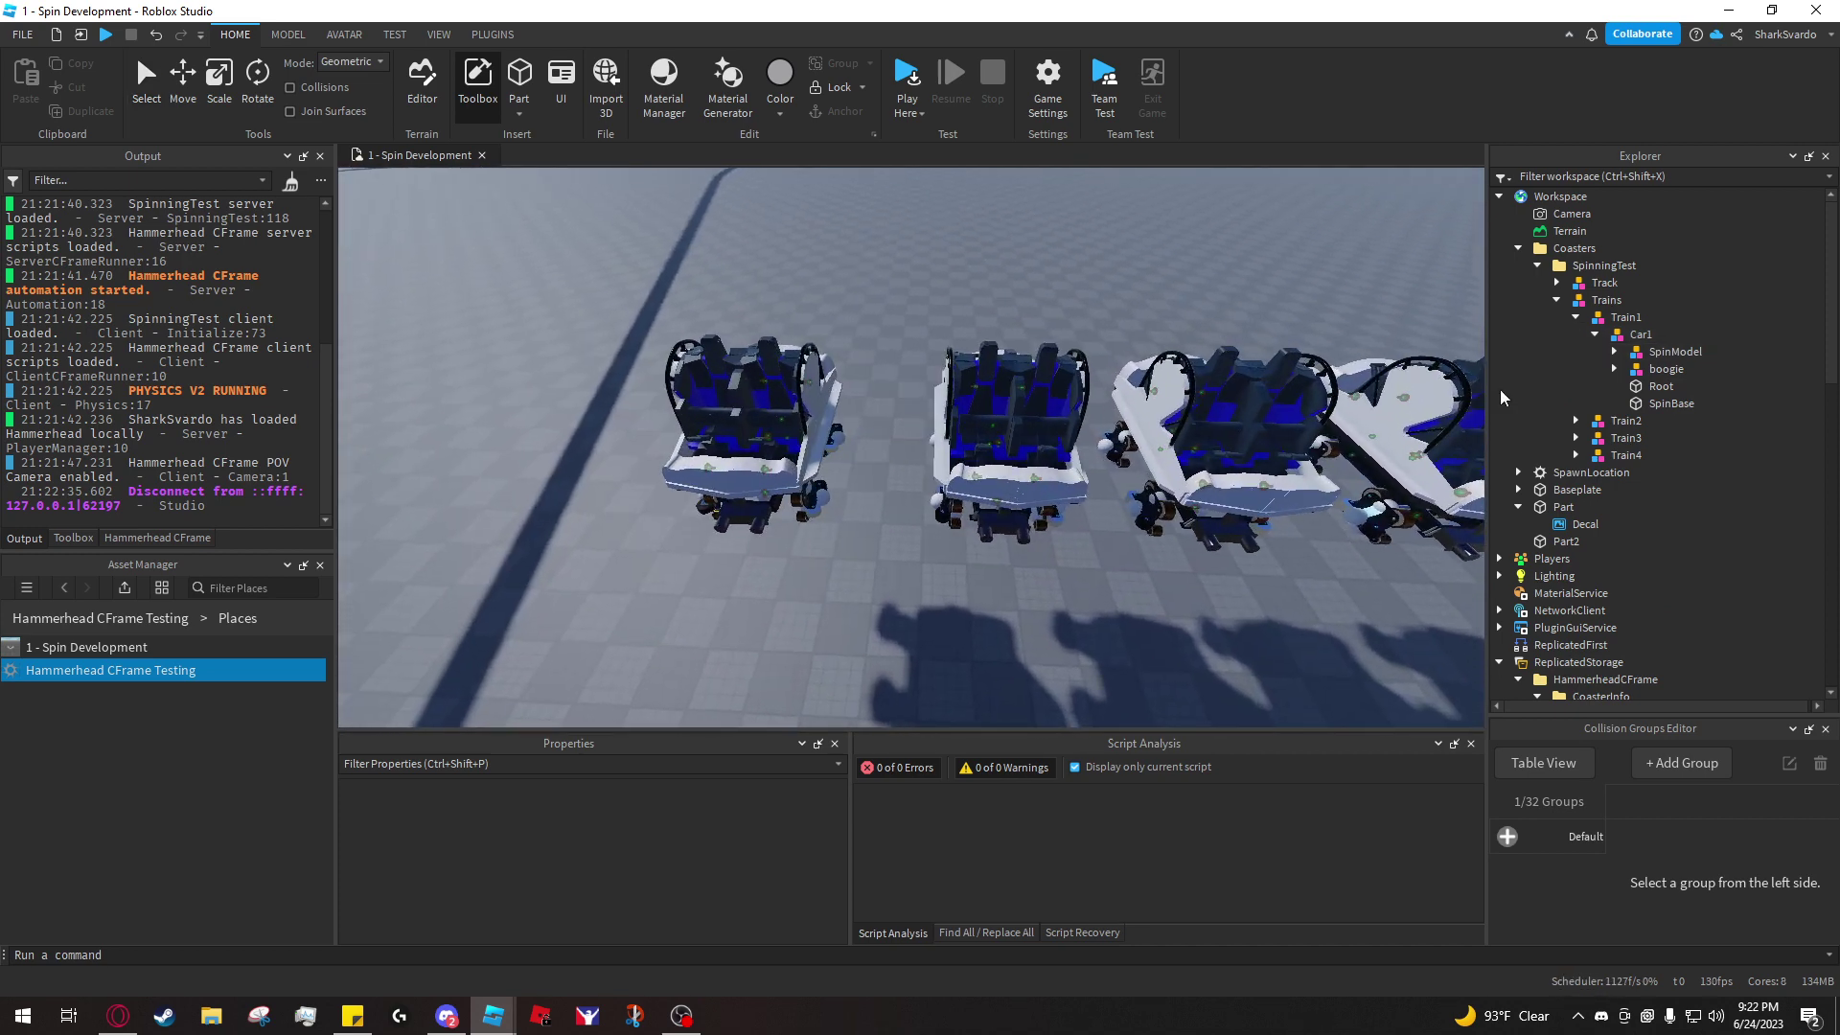
- Focus on Train1's SpinBase and inspect its Size and CFrame position and orientation
{"action": "left_click", "coordinate": [1641, 354]}
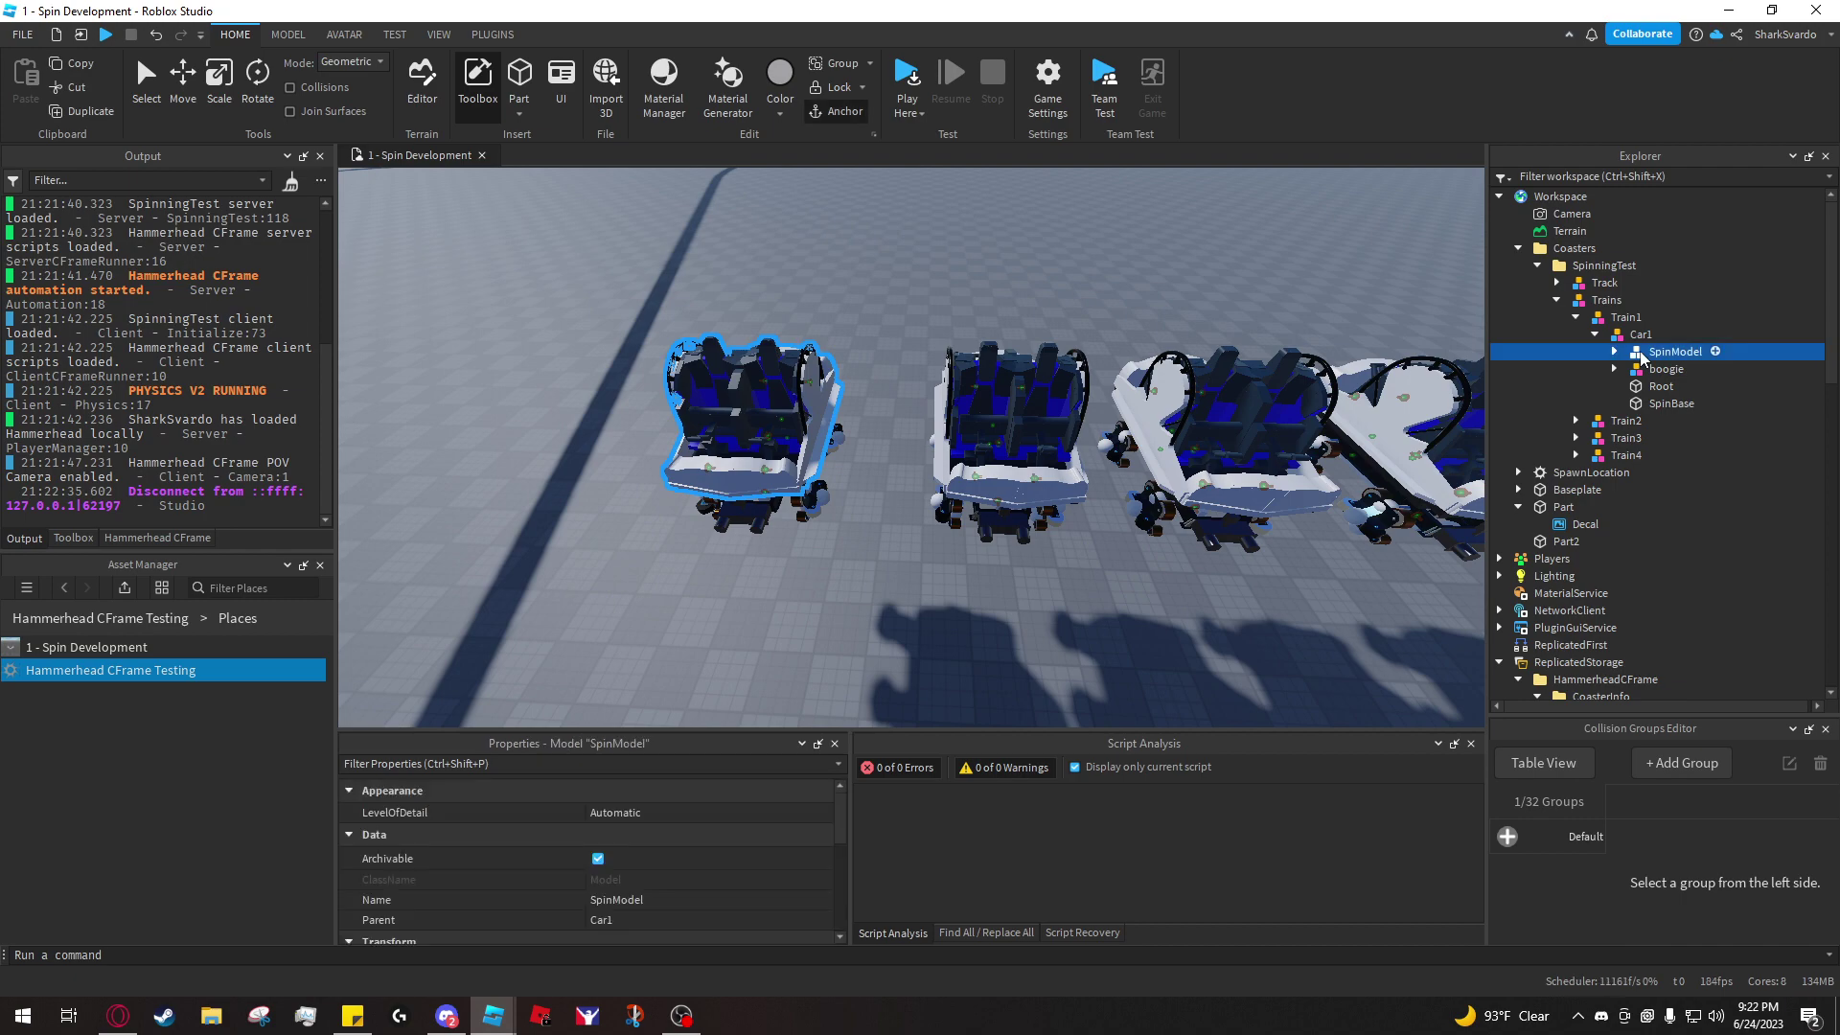
{"action": "left_click", "coordinate": [1667, 405]}
{"action": "key", "text": "f"}
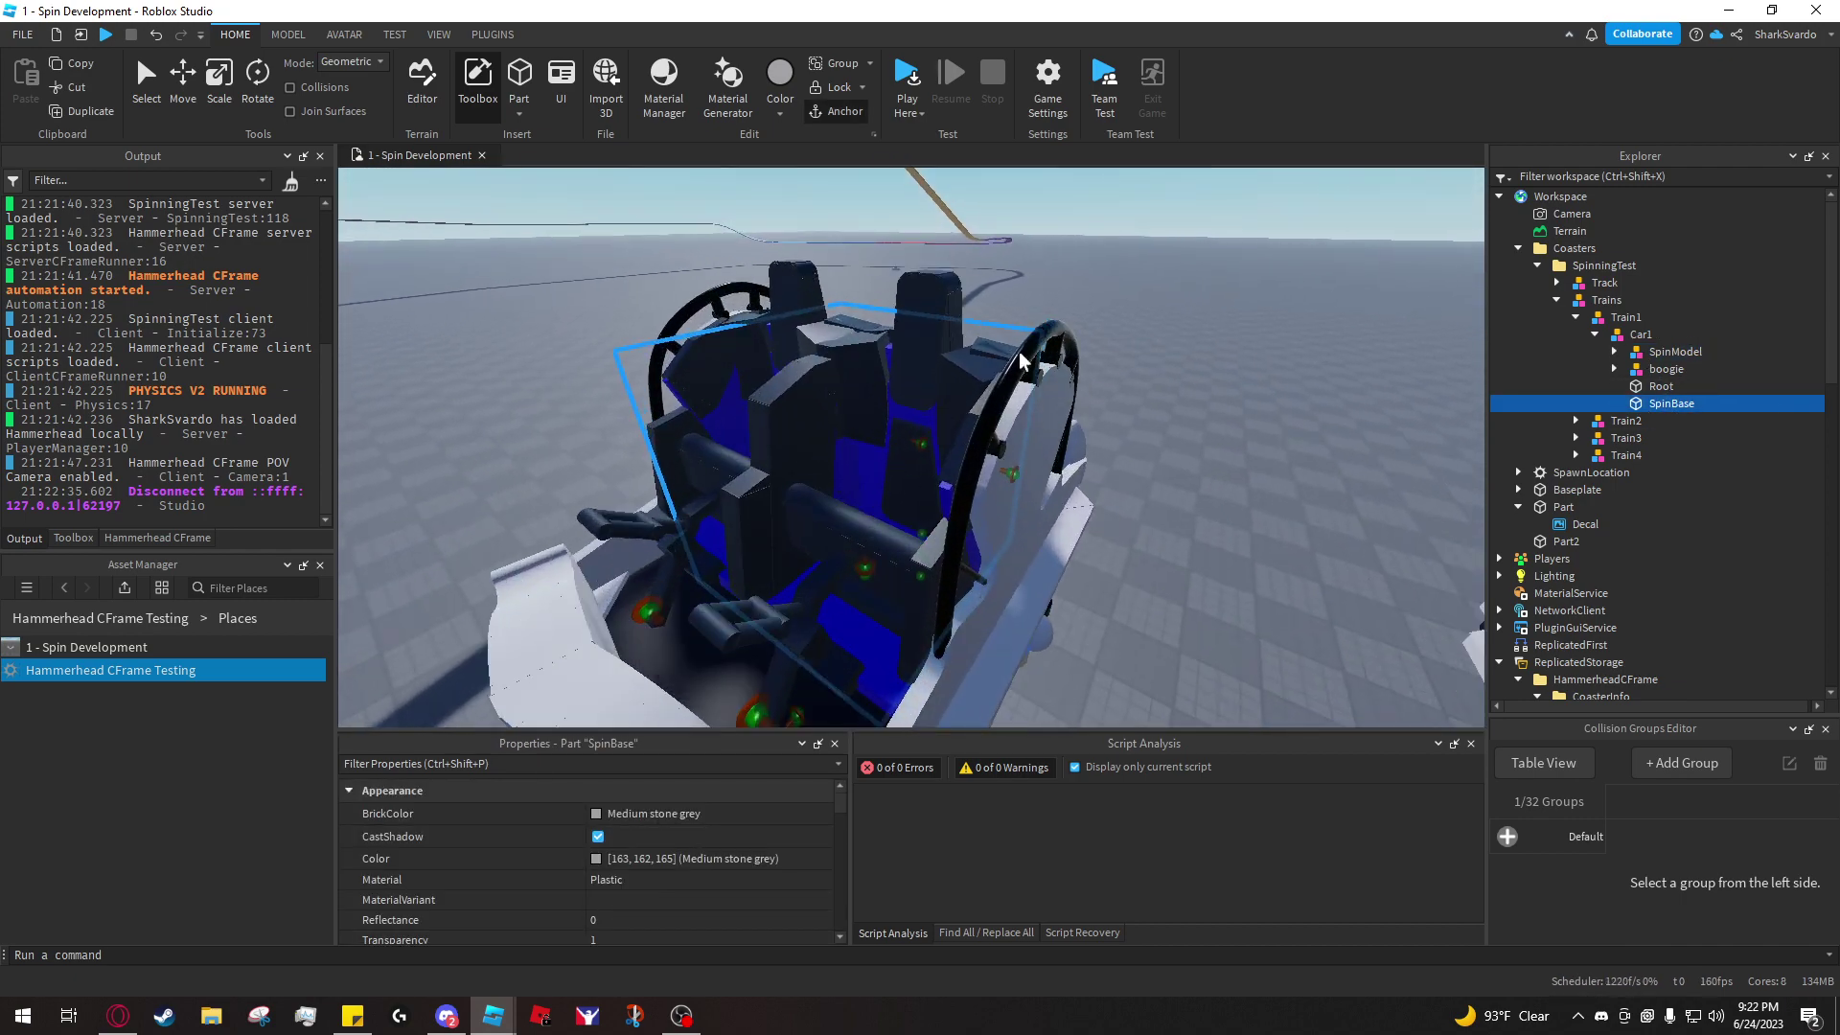
{"action": "scroll", "coordinate": [723, 860], "scroll_direction": "down", "scroll_amount": 8}
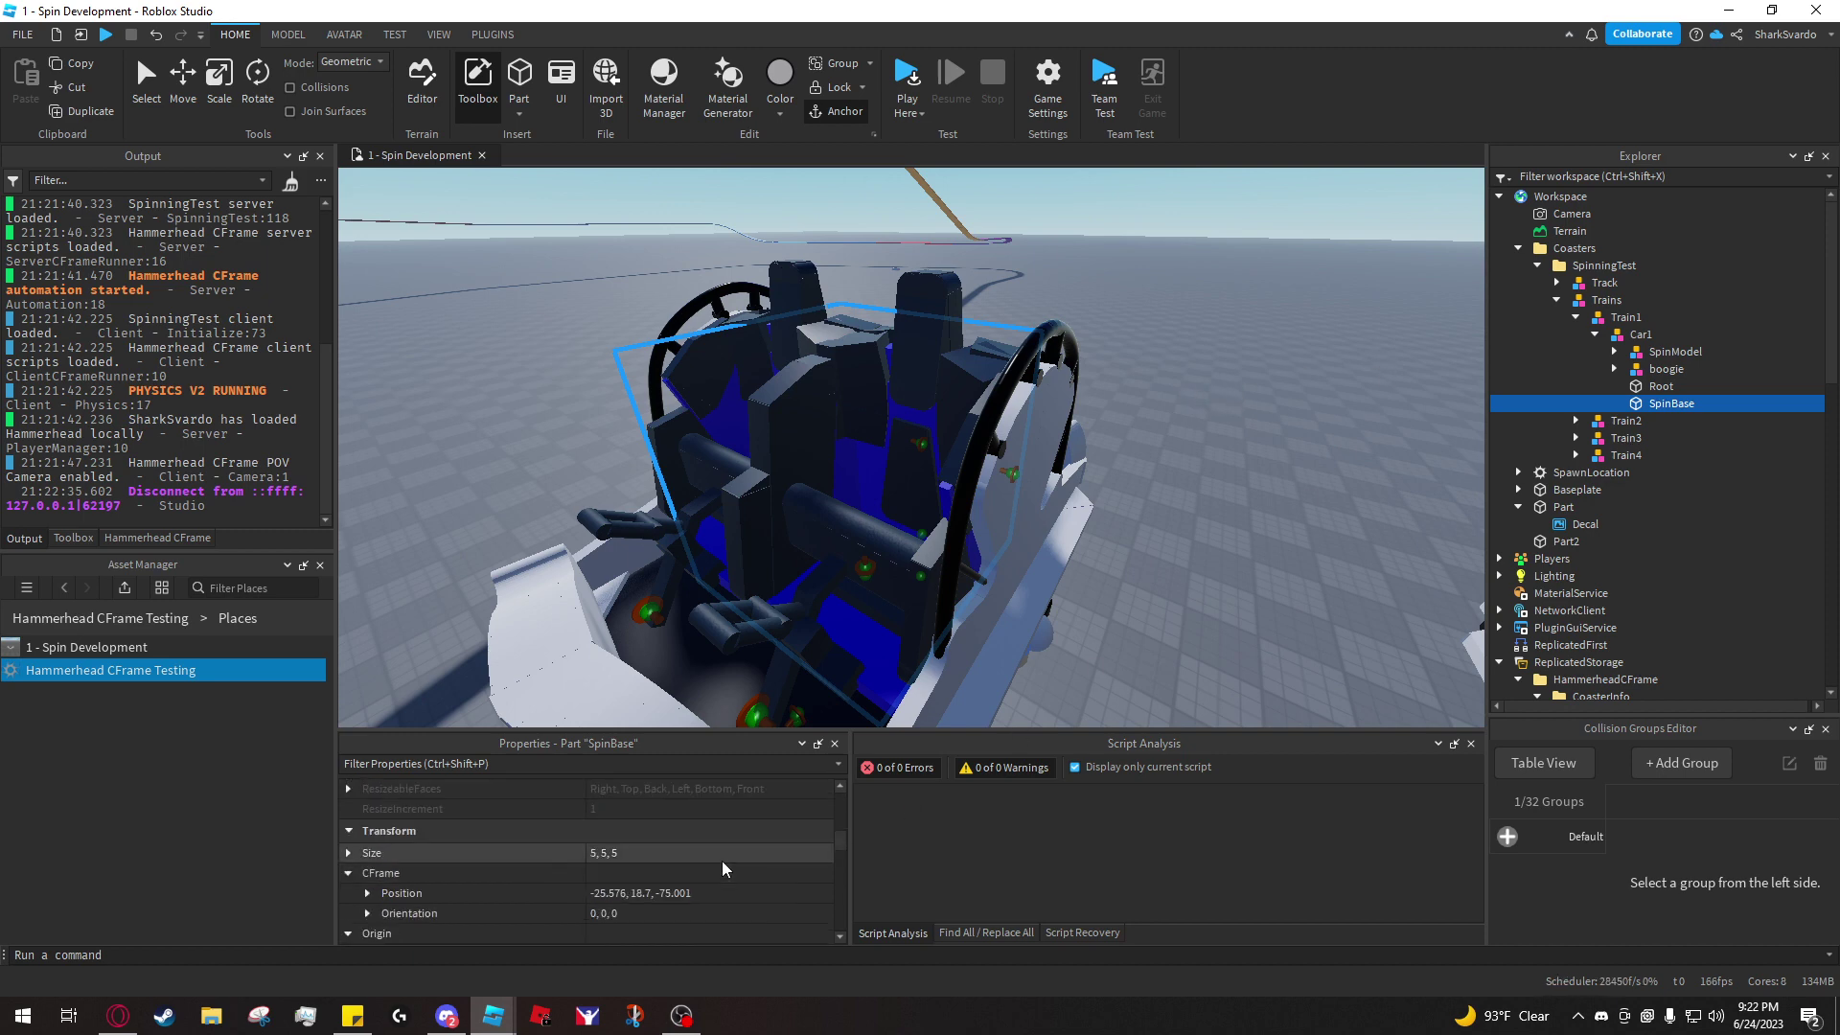
{"action": "scroll", "coordinate": [724, 860], "scroll_direction": "down", "scroll_amount": 6}
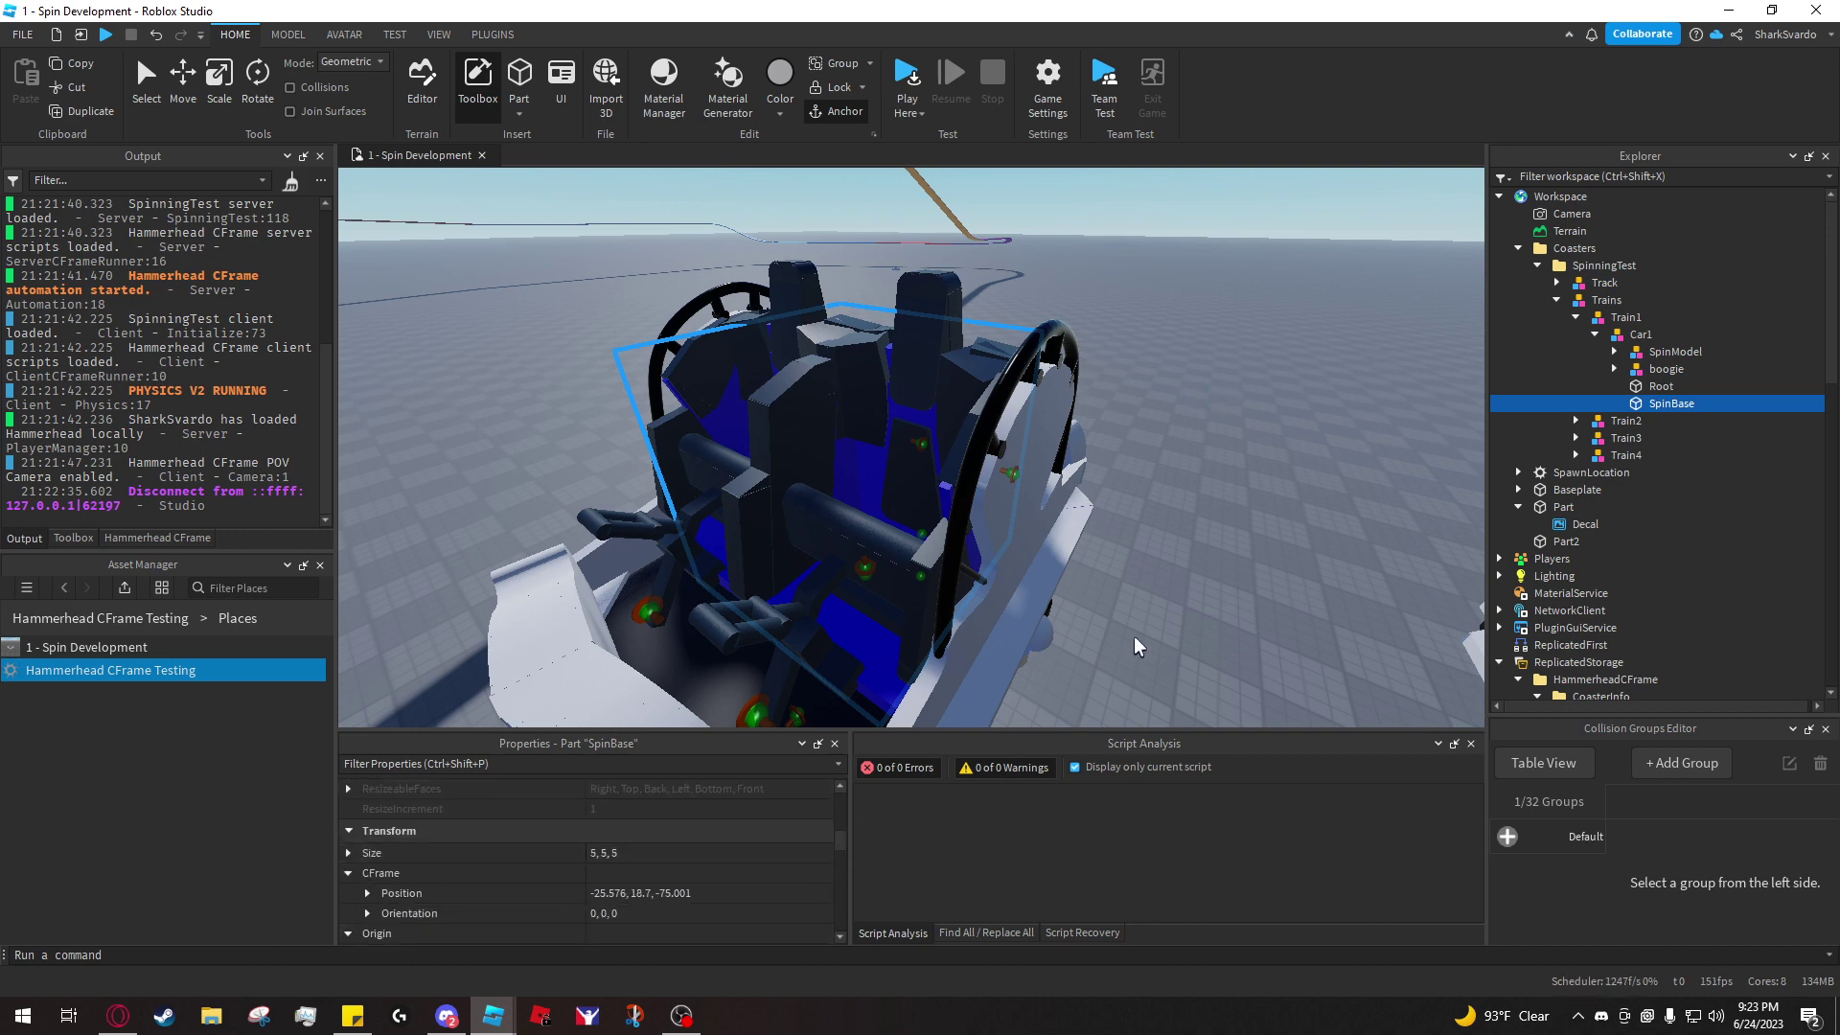
- Inspect SpinModel's contents and WorldPivot, and show its rotation axes on the car
{"action": "left_click", "coordinate": [1651, 357]}
{"action": "left_click", "coordinate": [1616, 353]}
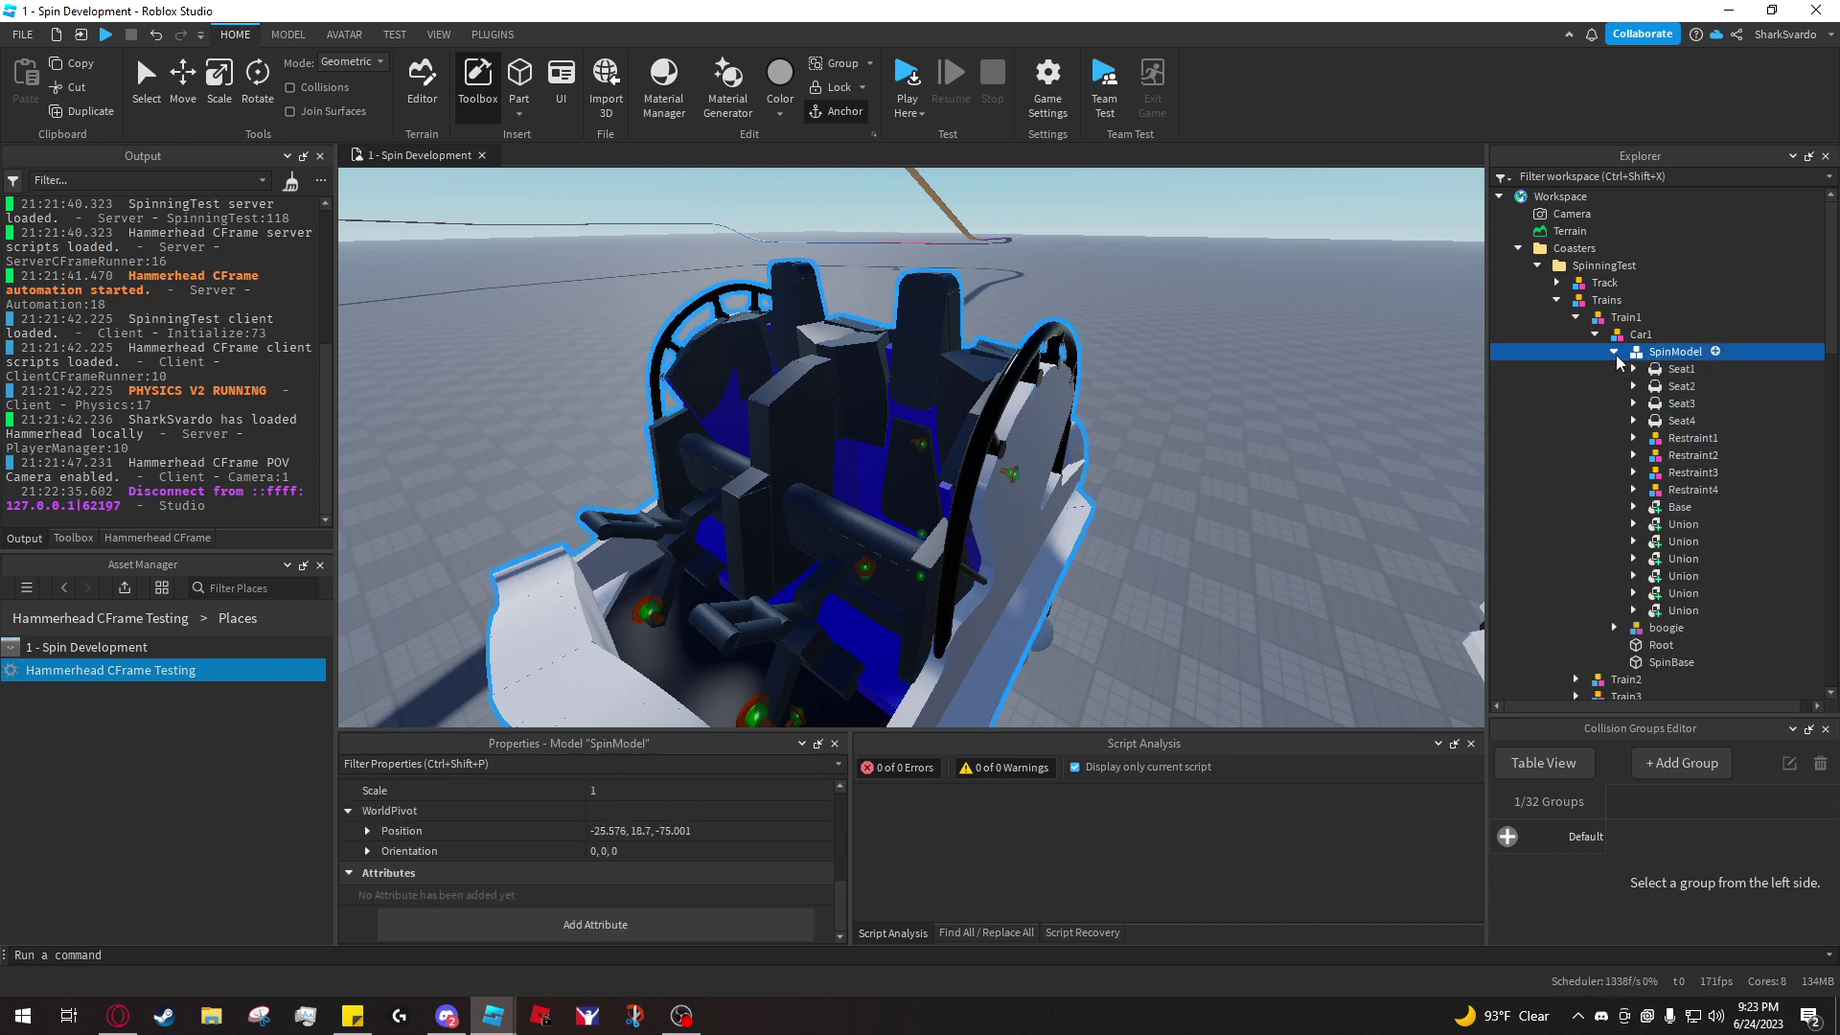
{"action": "left_click", "coordinate": [1616, 352]}
{"action": "right_click_drag", "start_coordinate": [1195, 476], "coordinate": [1131, 537]}
{"action": "key", "text": "ctrl+4"}
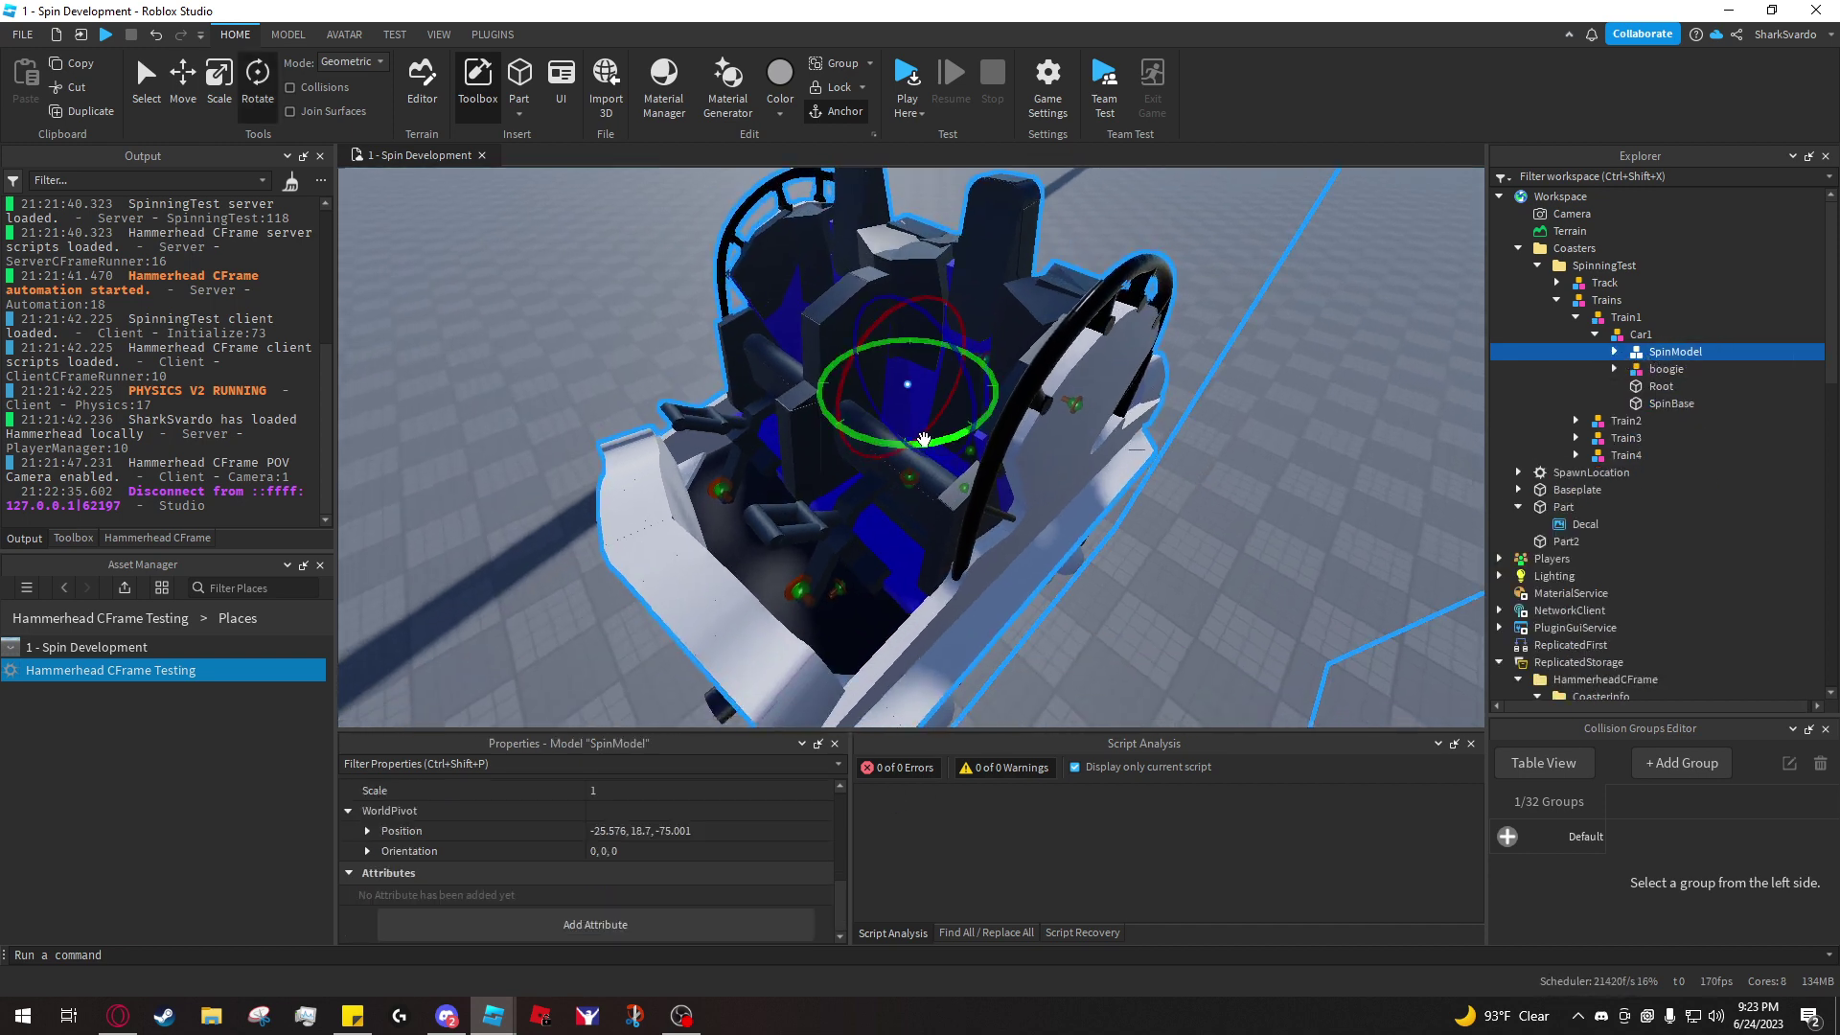
{"action": "key", "text": "ctrl+1"}
{"action": "left_click", "coordinate": [1312, 460]}
{"action": "right_click_drag", "start_coordinate": [1312, 455], "coordinate": [1380, 452]}
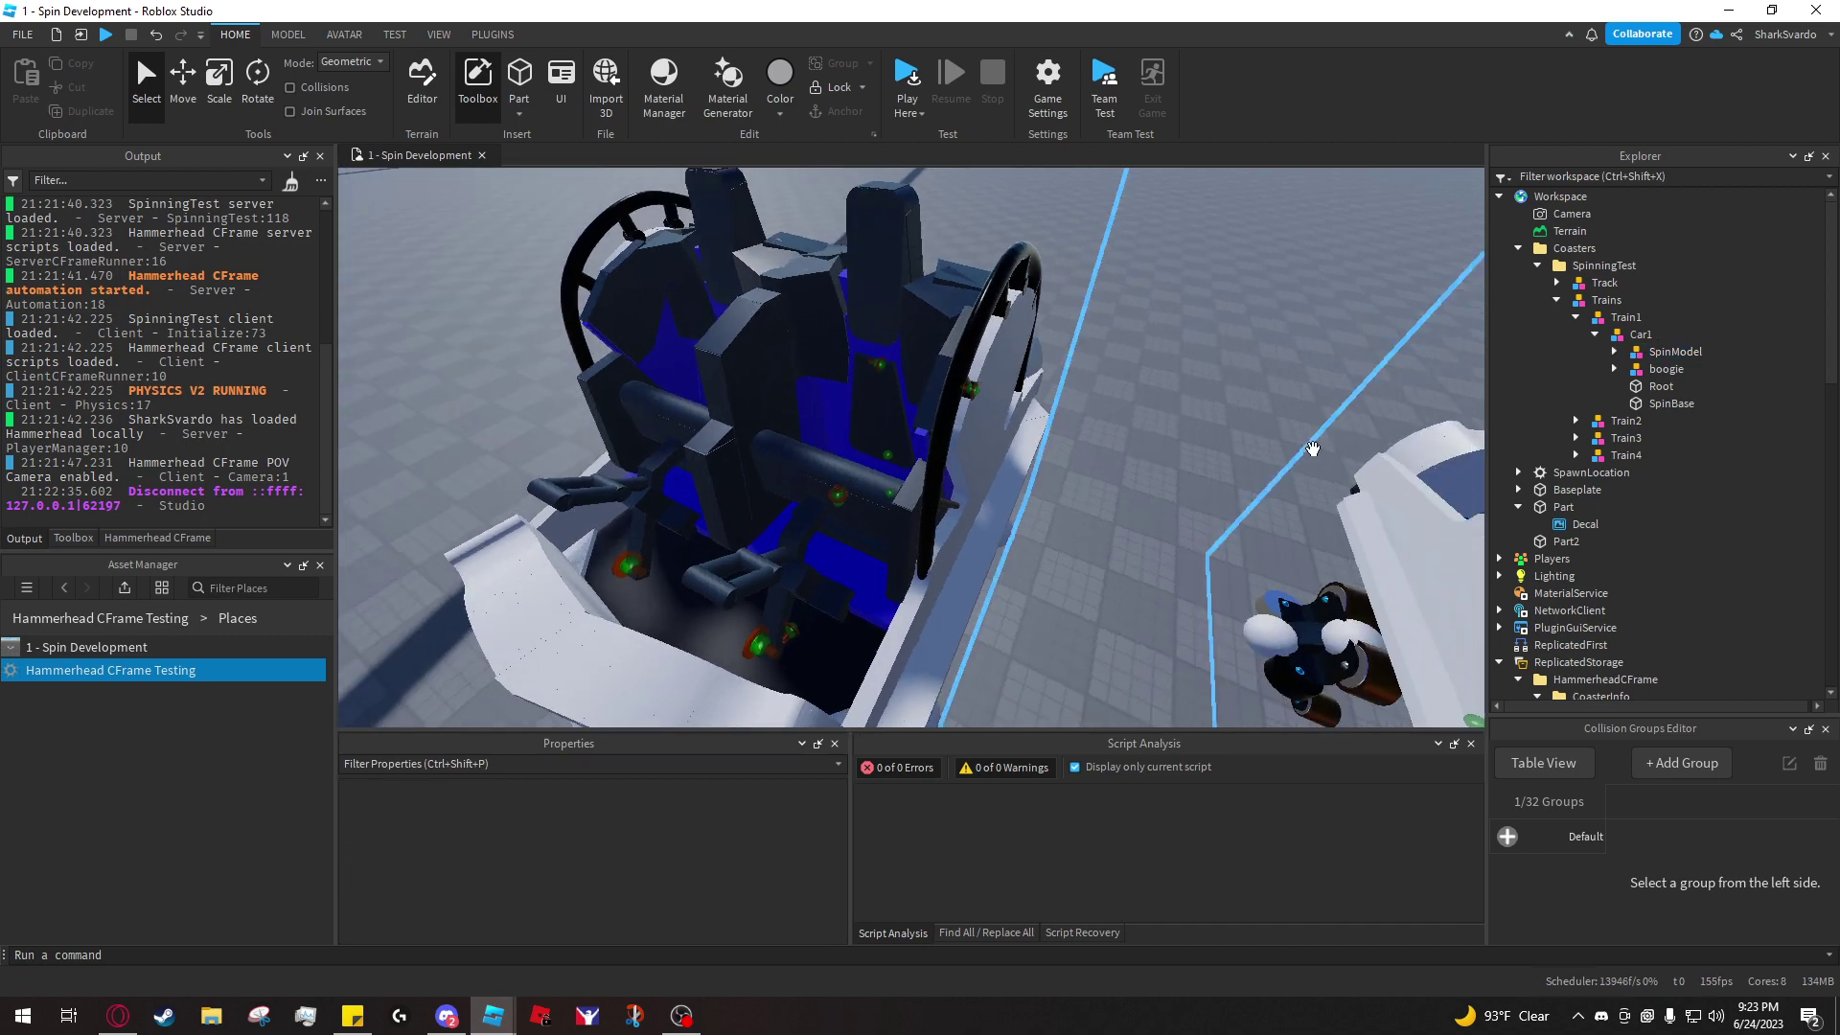
{"action": "right_click_drag", "start_coordinate": [1191, 374], "coordinate": [1150, 371]}
{"action": "key", "text": "q"}
{"action": "key", "text": "w"}
{"action": "key", "text": "q"}
{"action": "key", "text": "e"}
{"action": "key", "text": "s"}
{"action": "key", "text": "a"}
{"action": "key", "text": "s"}
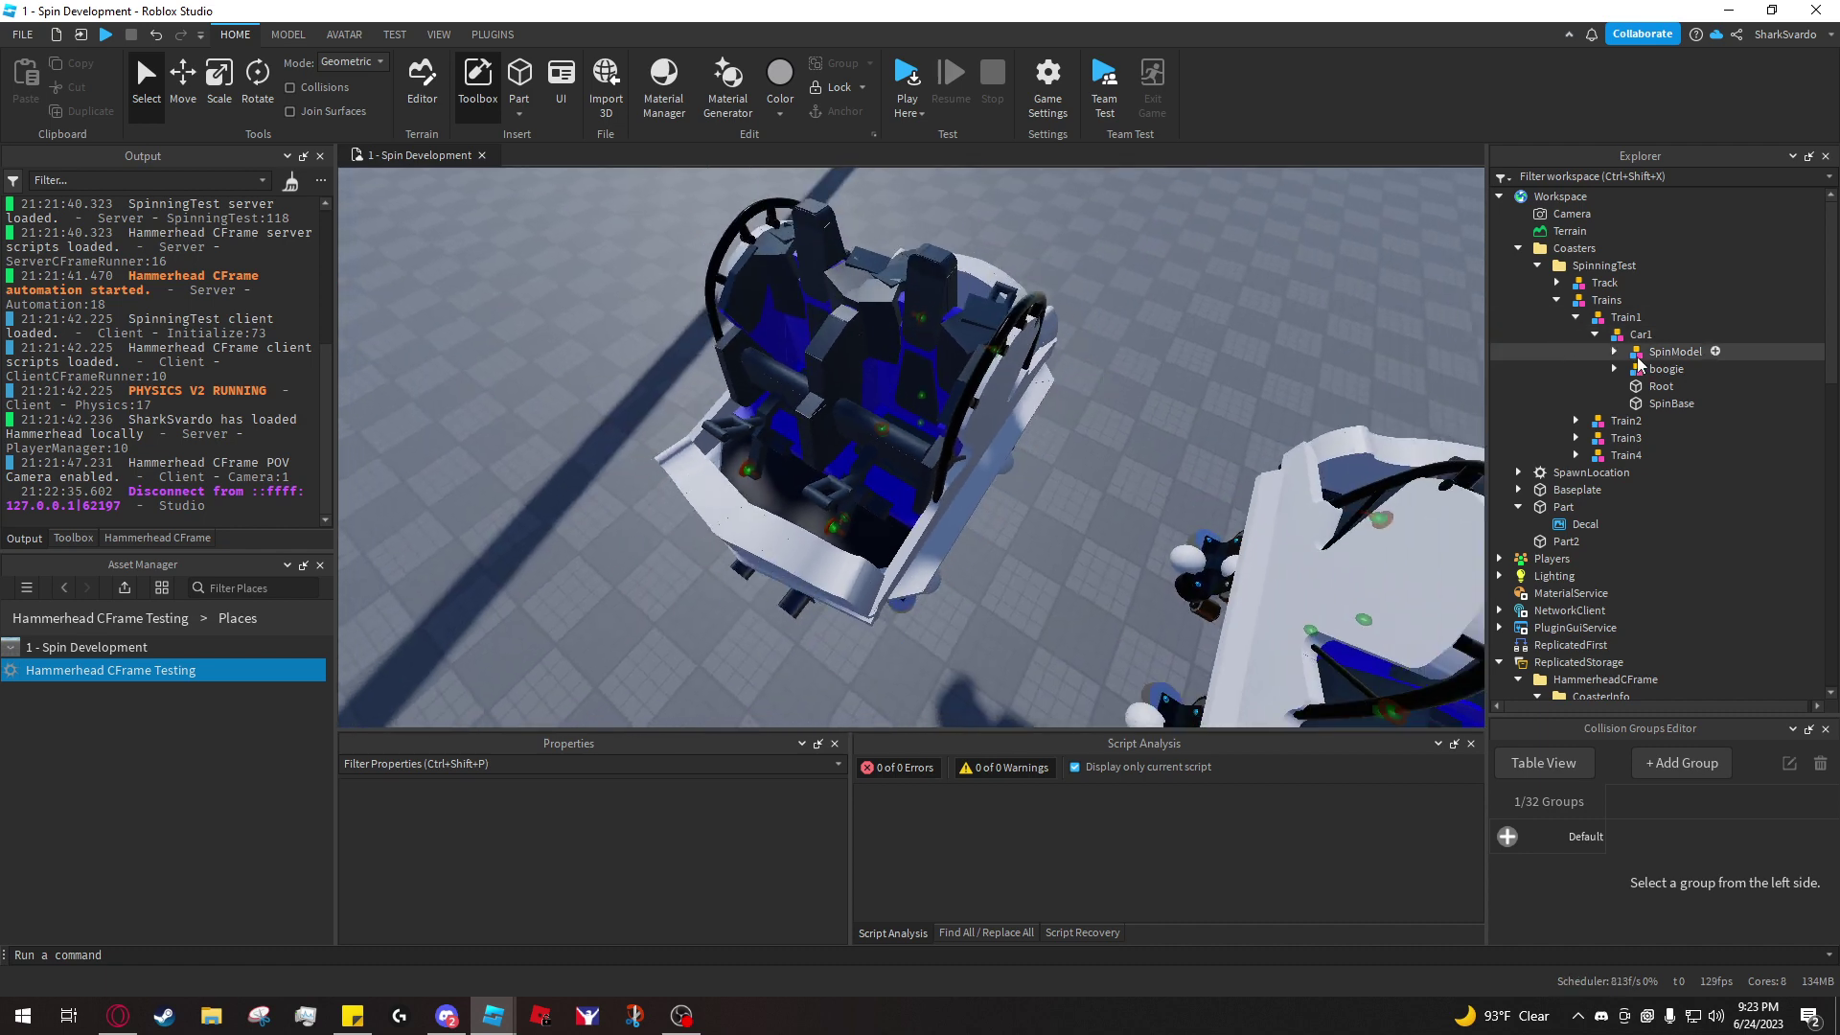
{"action": "scroll", "coordinate": [1182, 353], "scroll_direction": "up", "scroll_amount": 3}
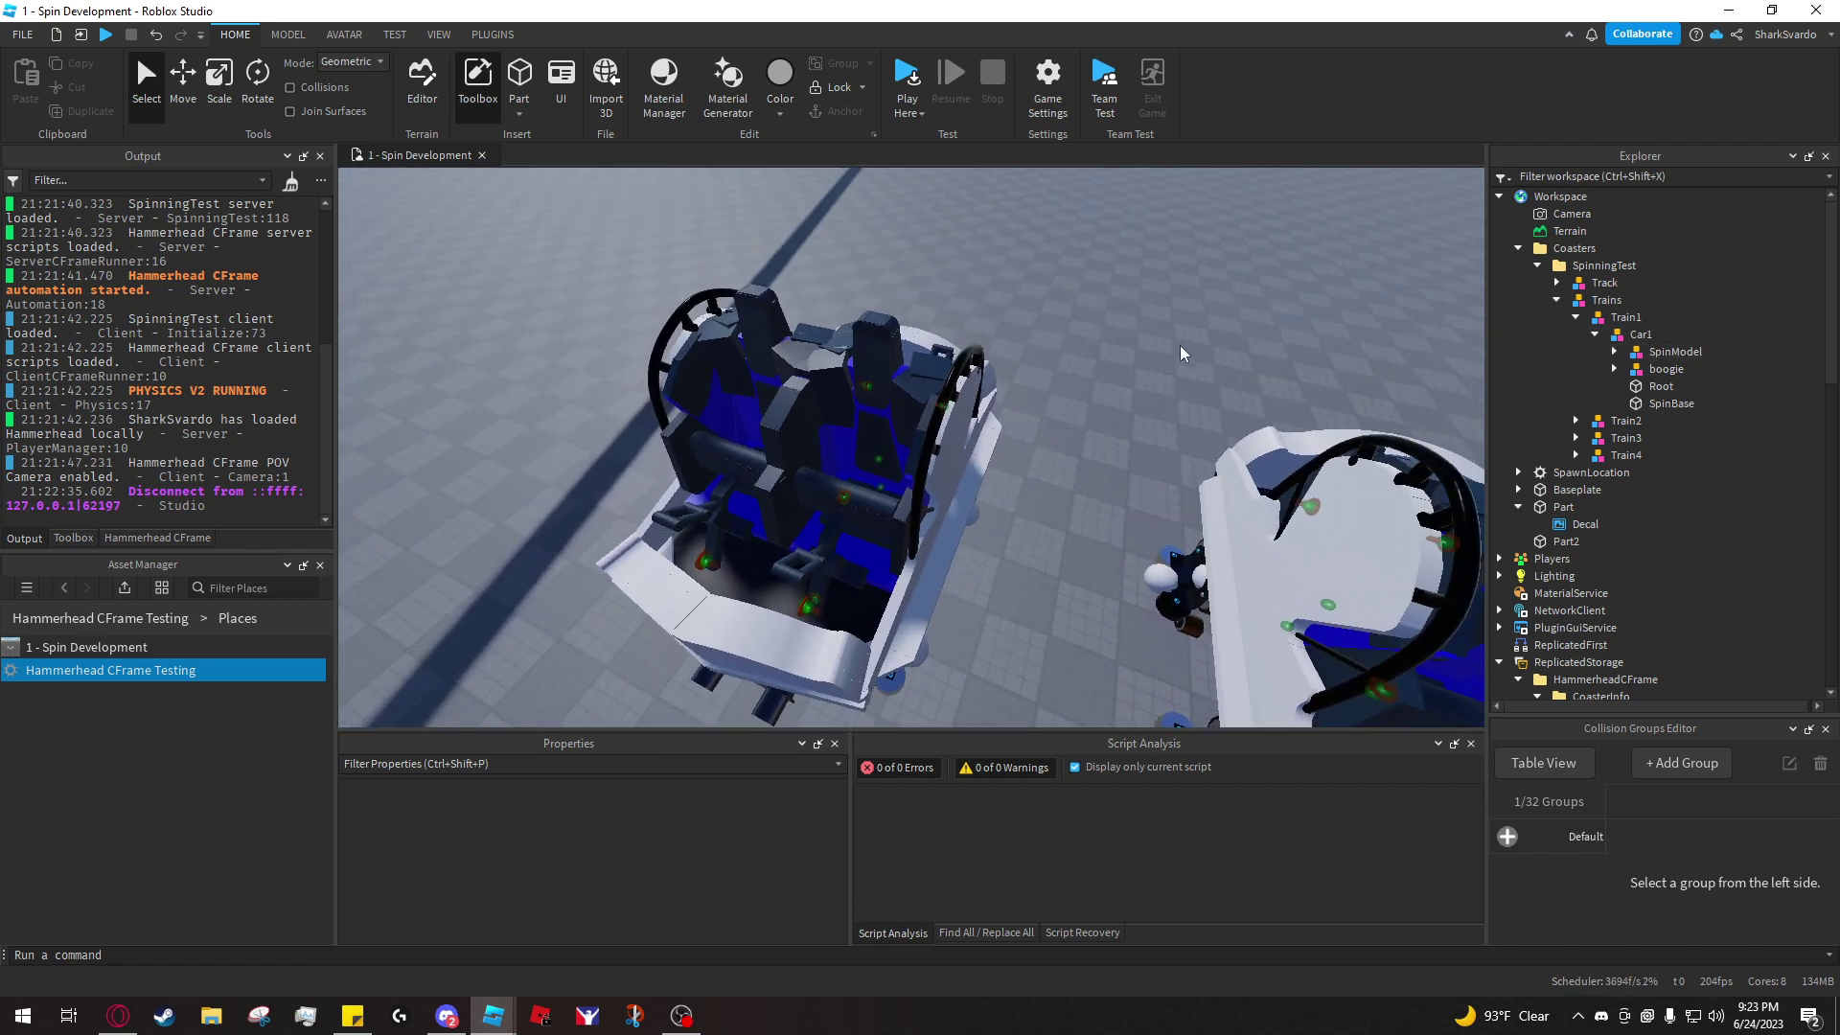
{"action": "key", "text": "s"}
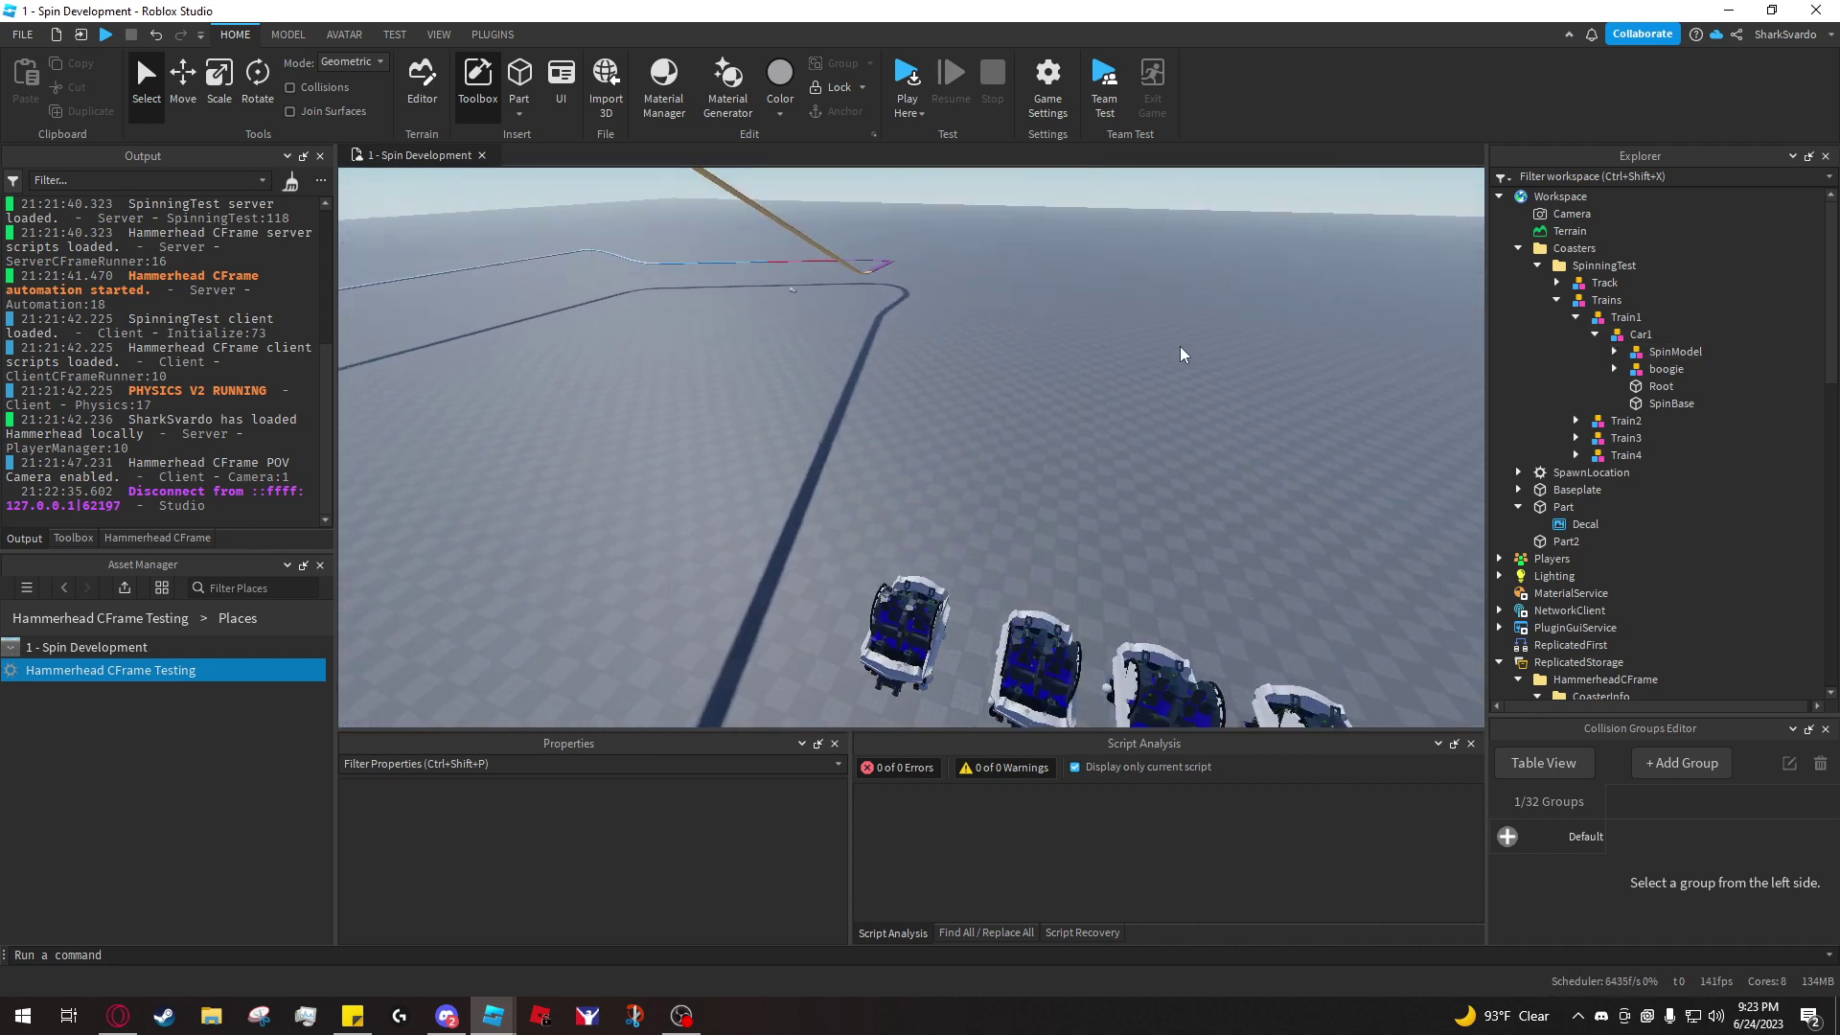